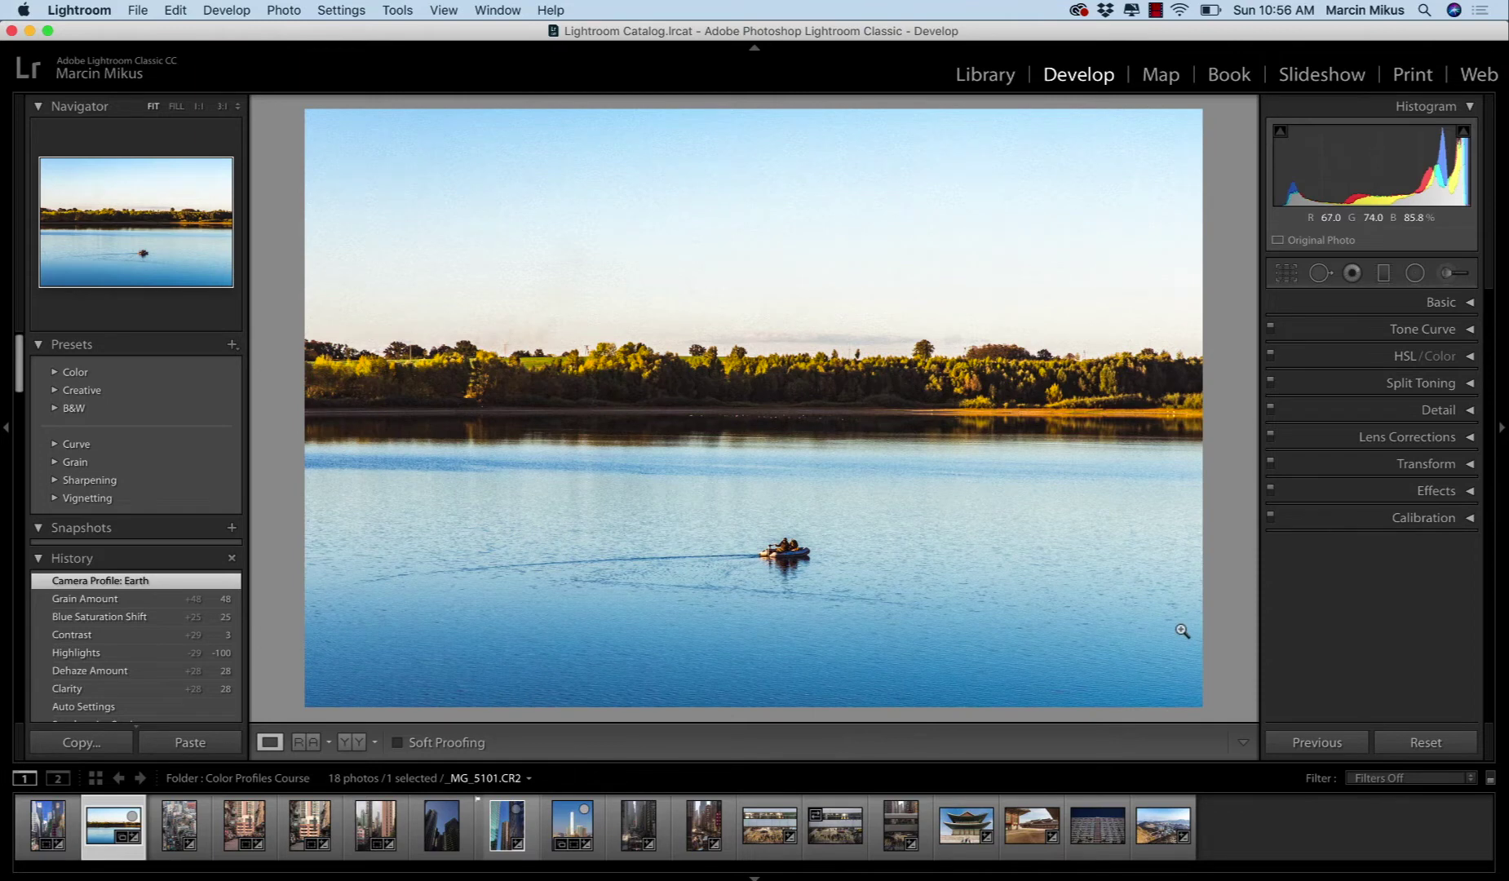
# Compare the lake photo with its unedited original, then expand the Basic panel
pyautogui.press('\\')
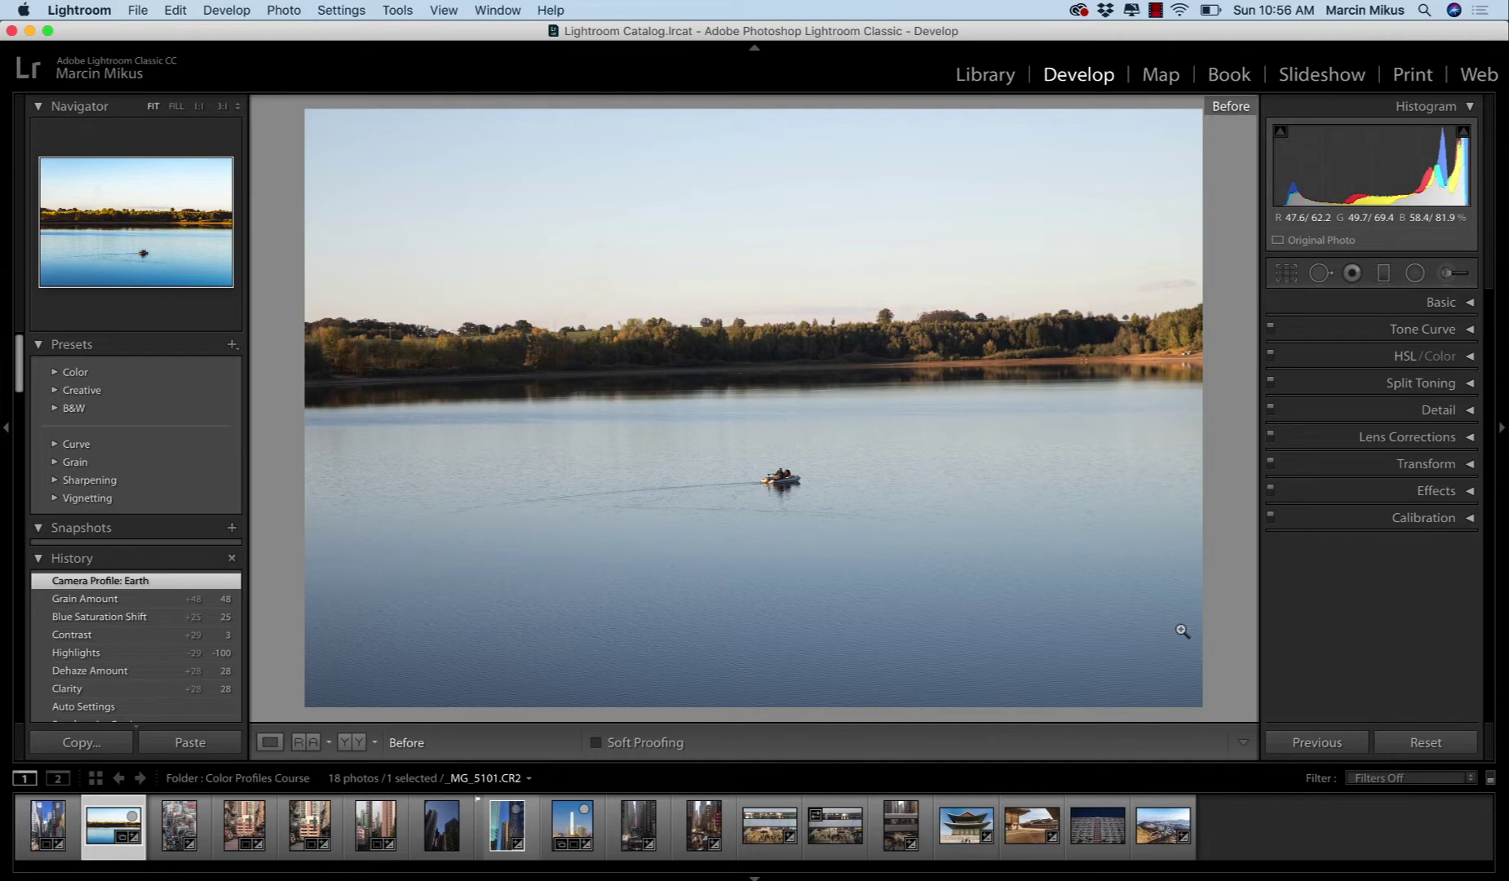
pyautogui.press('\\')
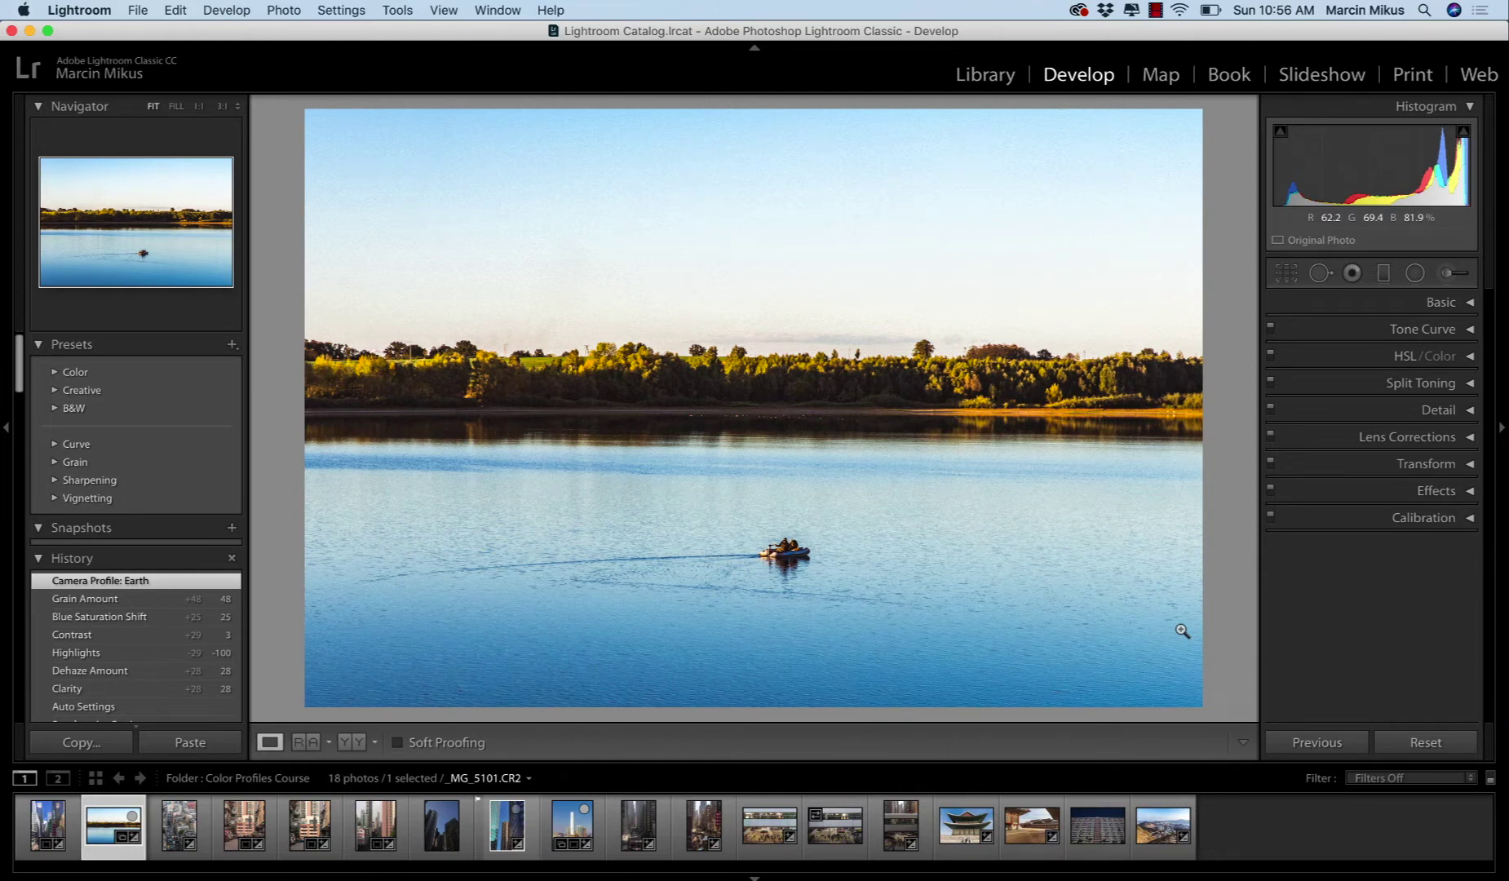
pyautogui.click(1471, 304)
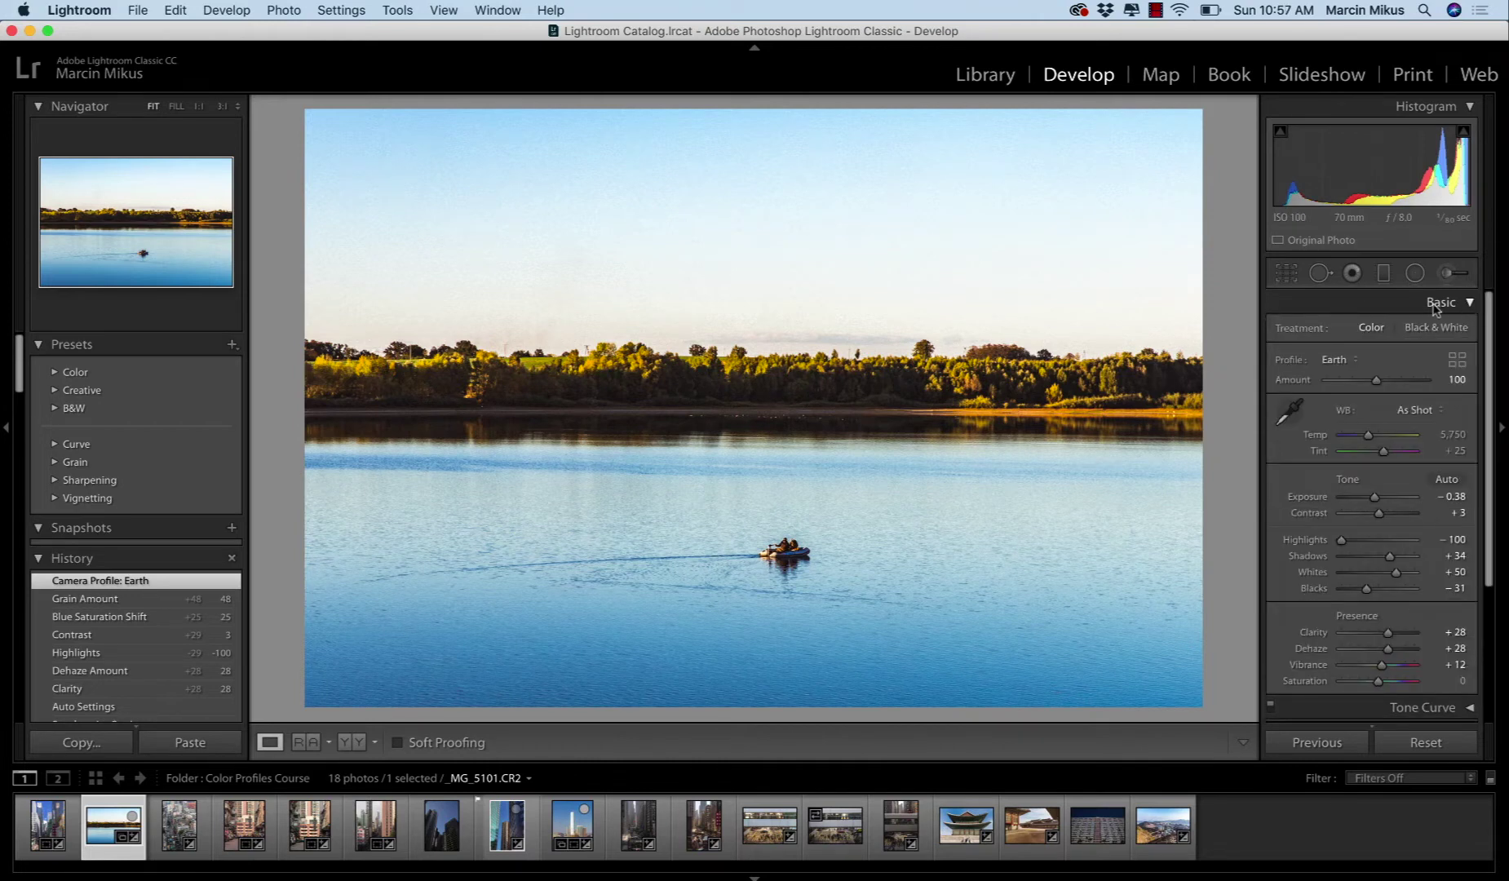
# Open the Profile Browser and collapse the Adobe Raw group to reveal Lightroom Course Profiles
pyautogui.click(1454, 363)
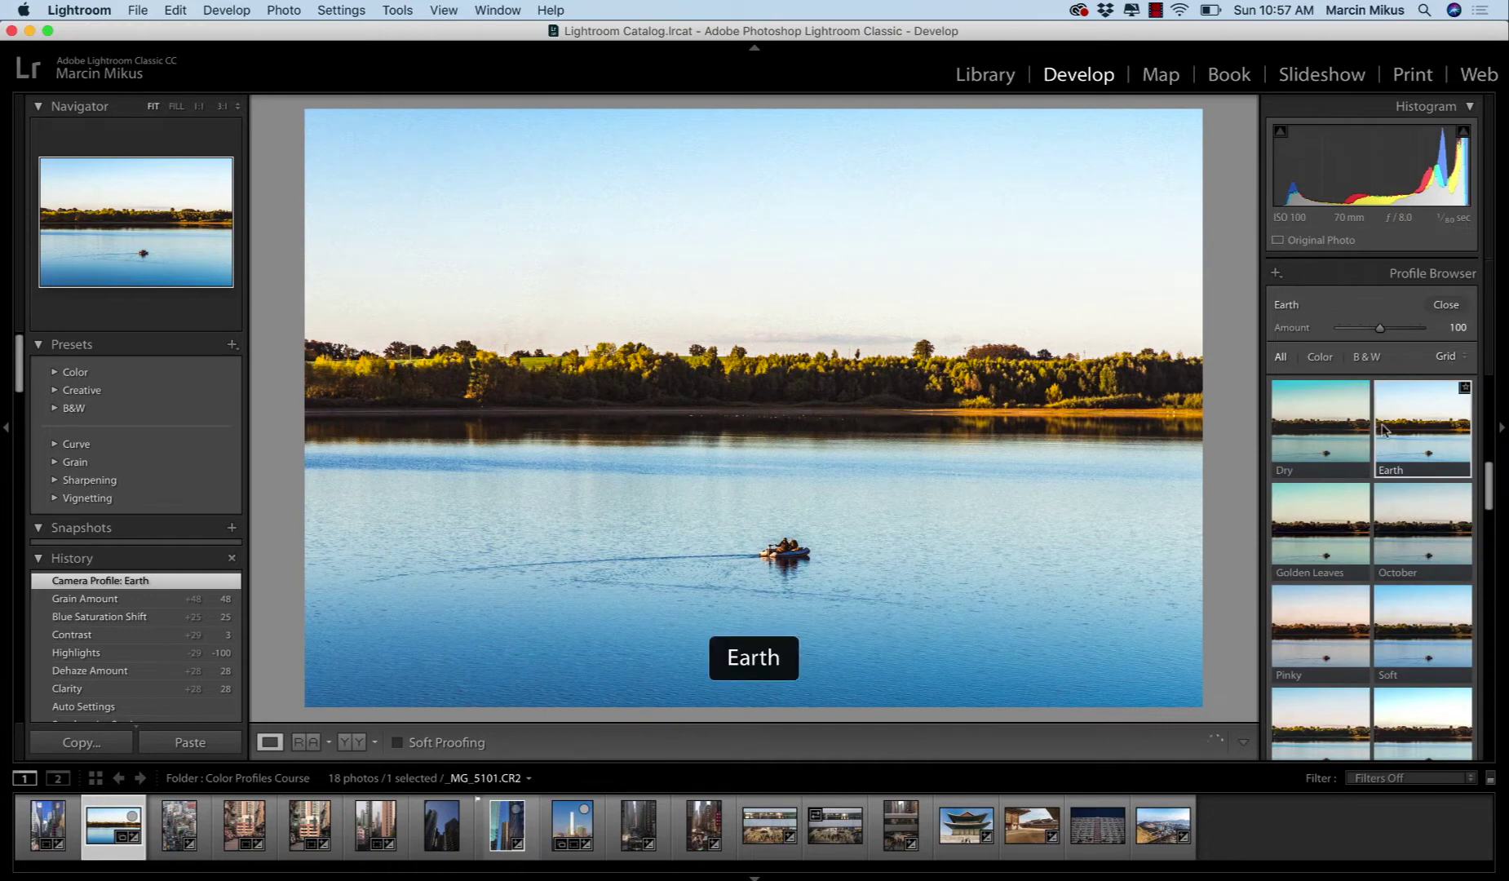
pyautogui.scroll(10, 1384, 430)
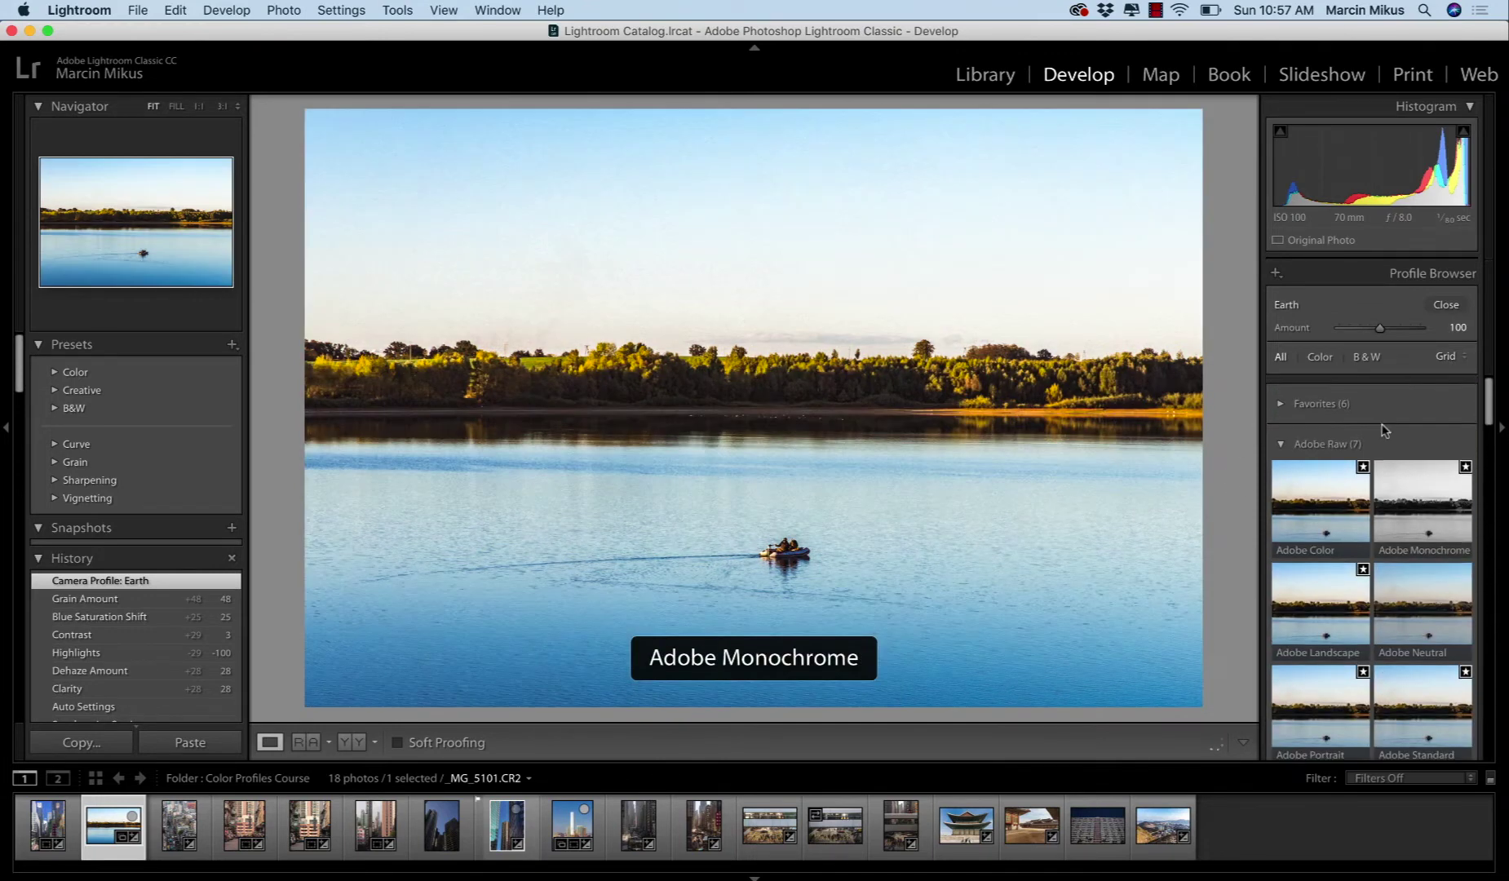
pyautogui.click(1282, 444)
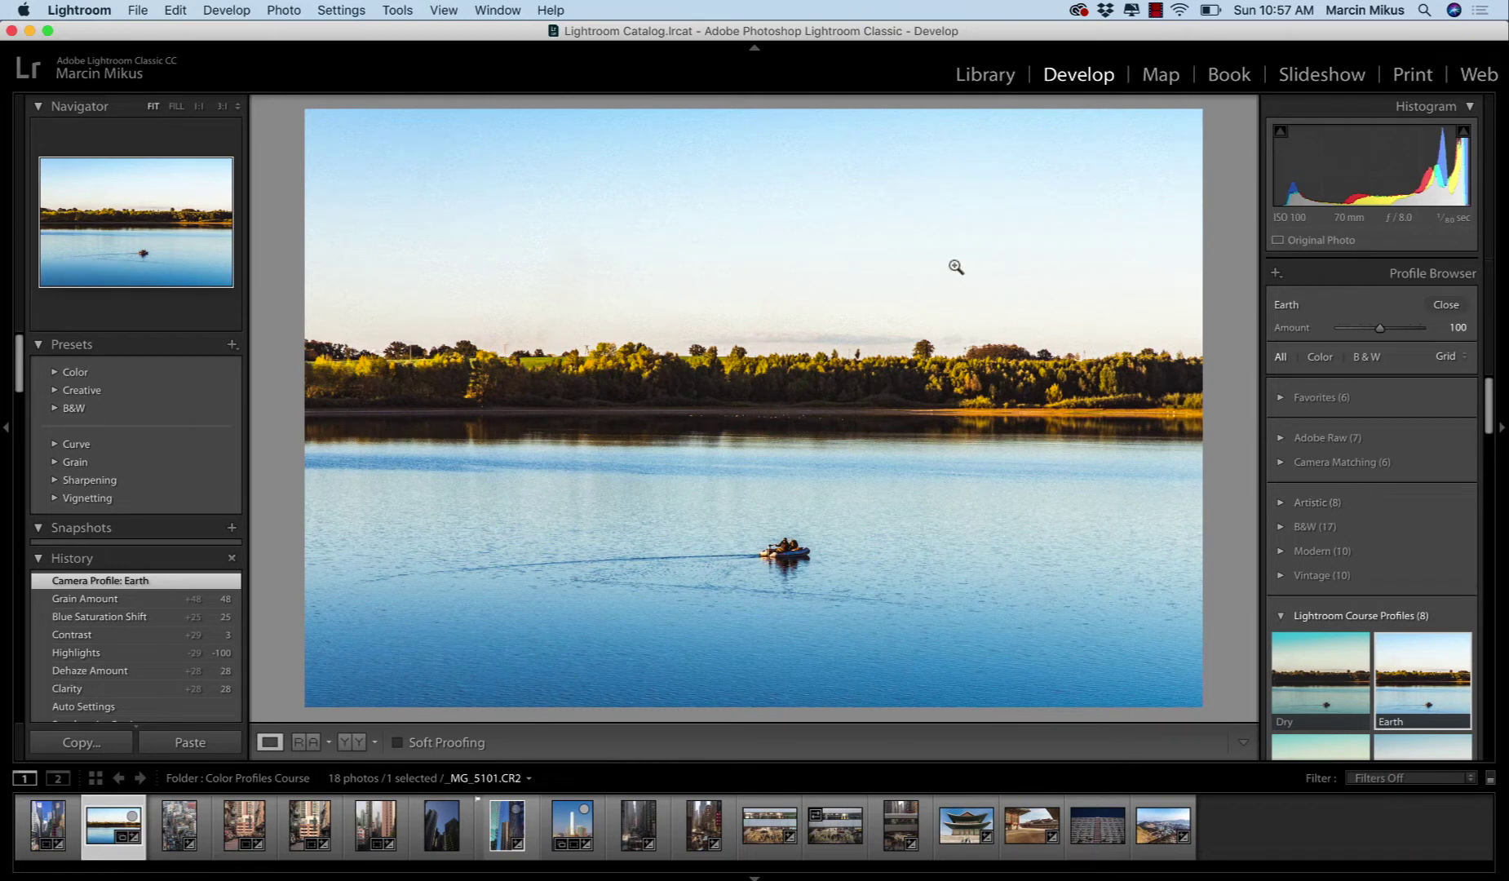
# Close the Profile Browser, reset the lake photo and apply Auto tone
pyautogui.click(1447, 306)
pyautogui.click(1425, 742)
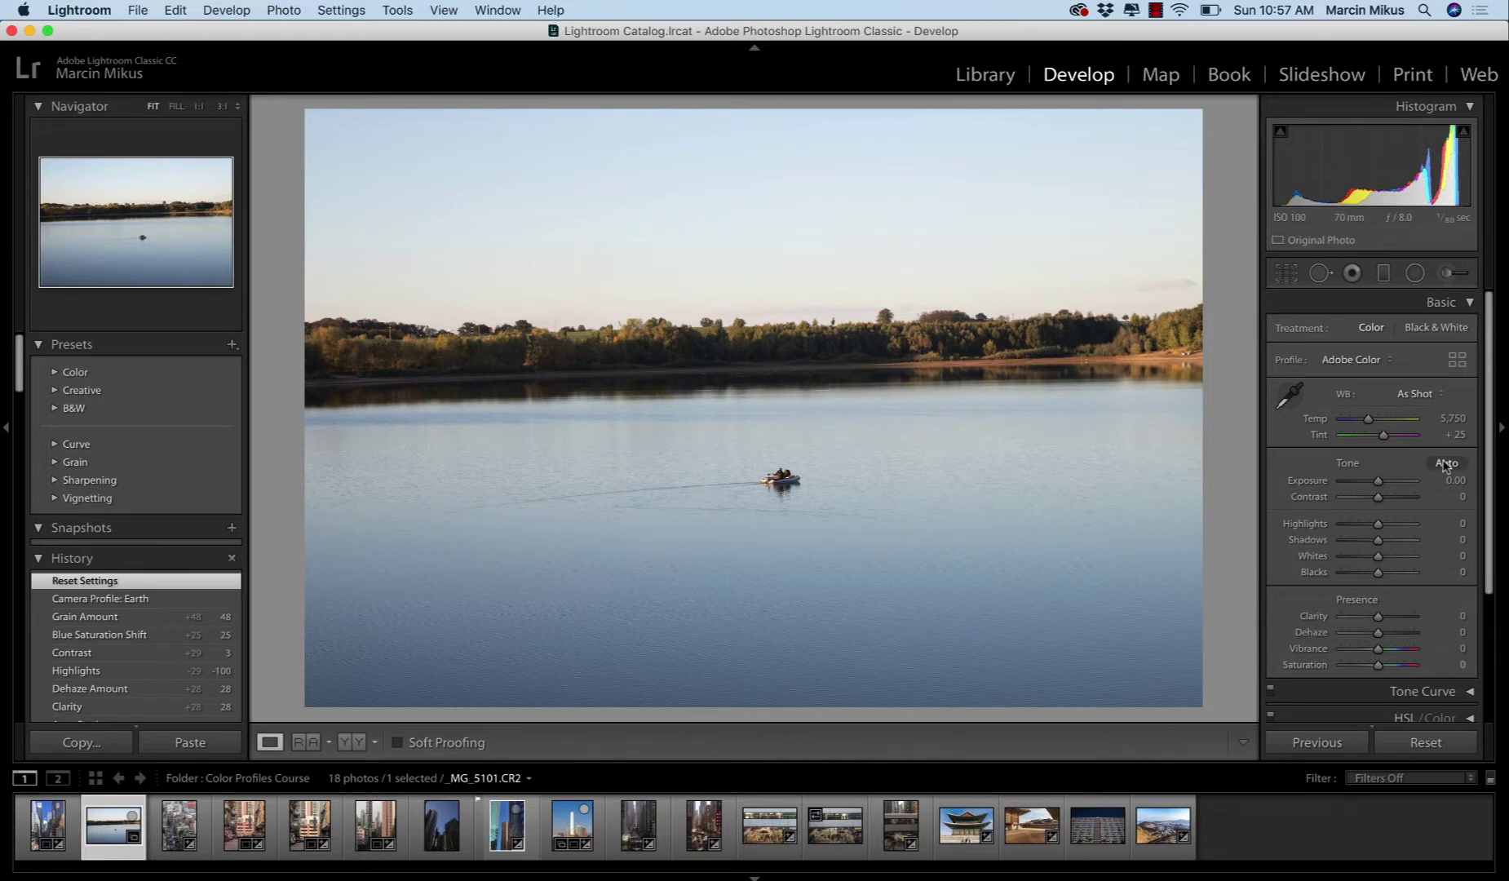
pyautogui.click(1446, 463)
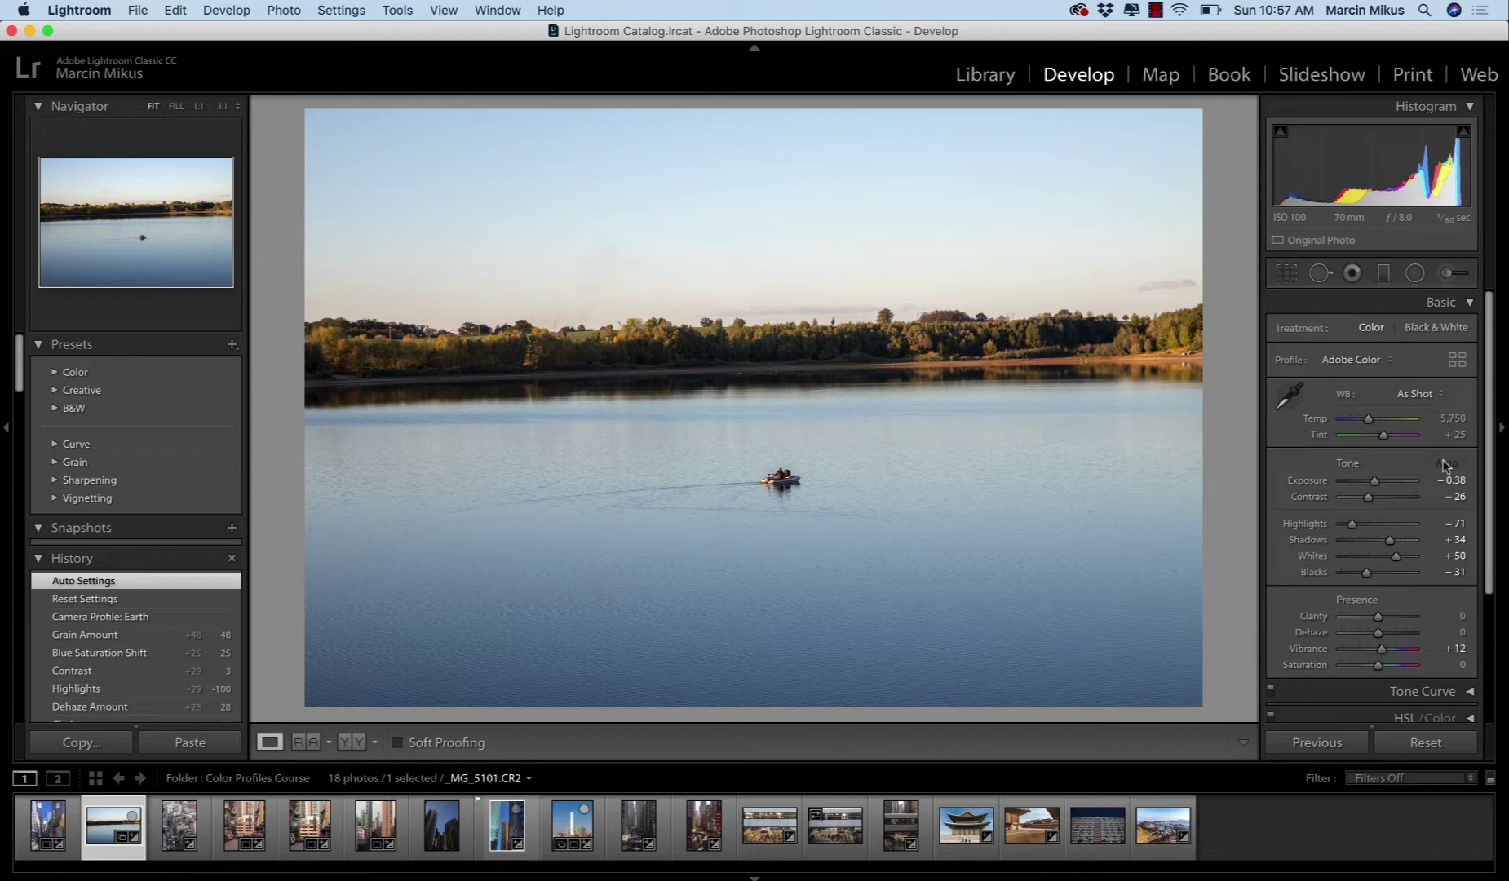
# Set Shadows +58, Highlights −100, Clarity +20, Dehaze +6 and Contrast +3
pyautogui.click(1397, 541)
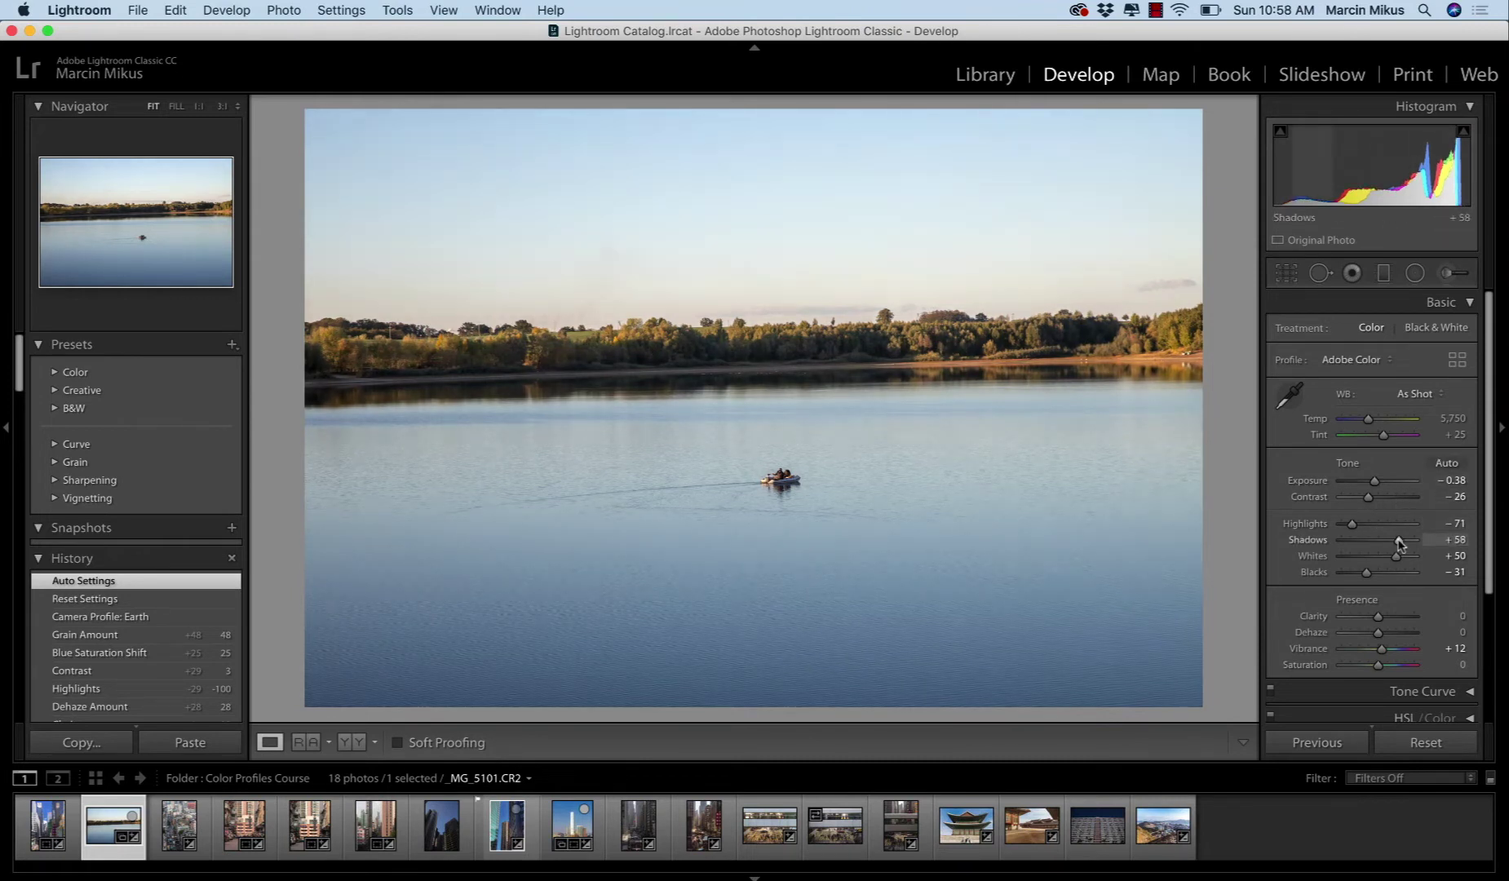
pyautogui.moveTo(1352, 526); pyautogui.dragTo(1305, 525)
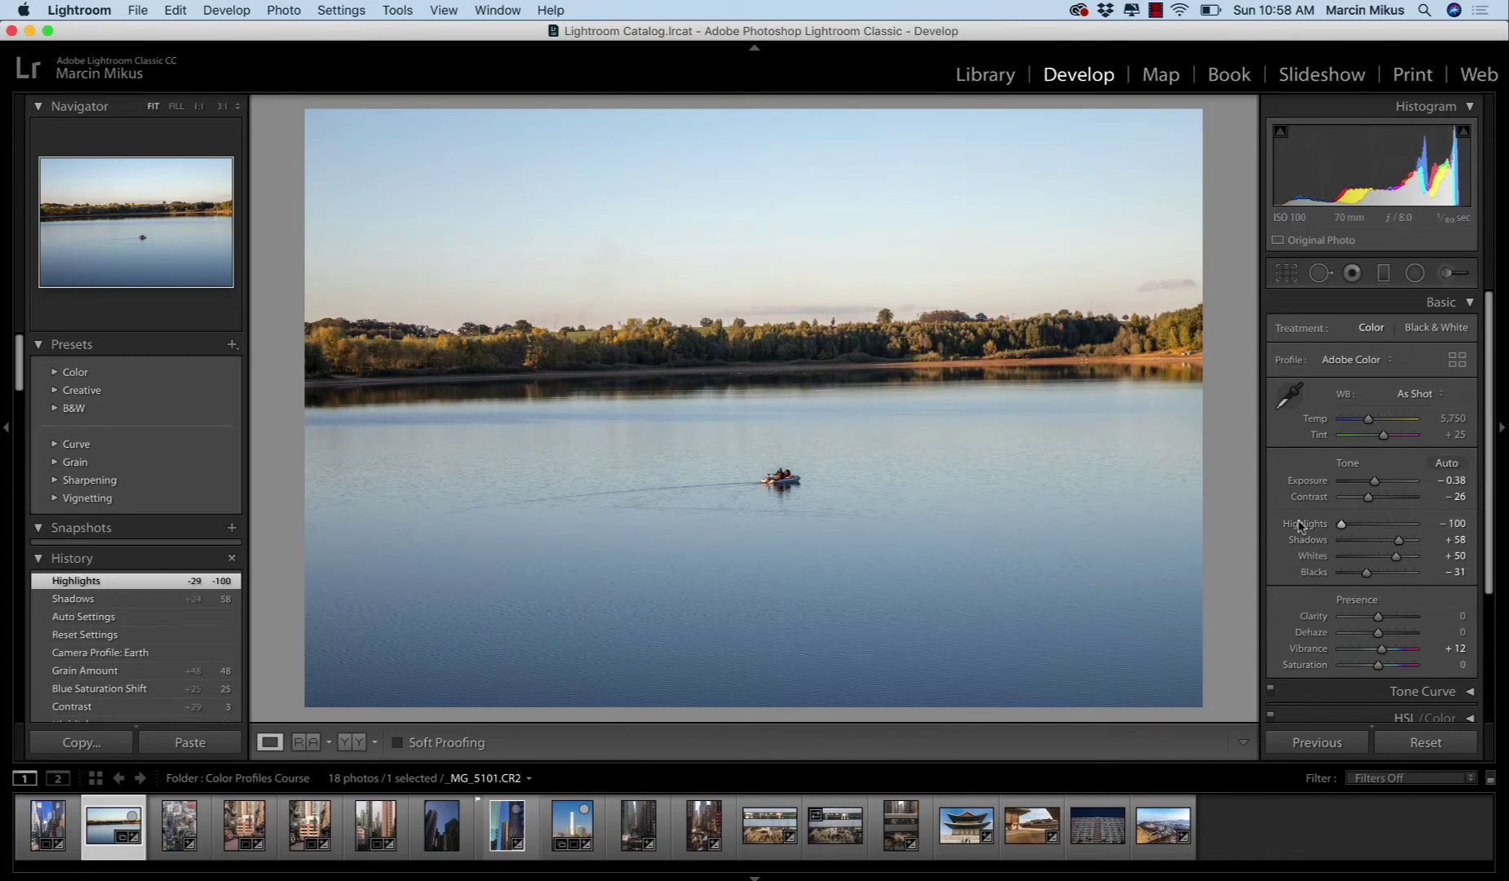
pyautogui.moveTo(1377, 617); pyautogui.dragTo(1382, 636)
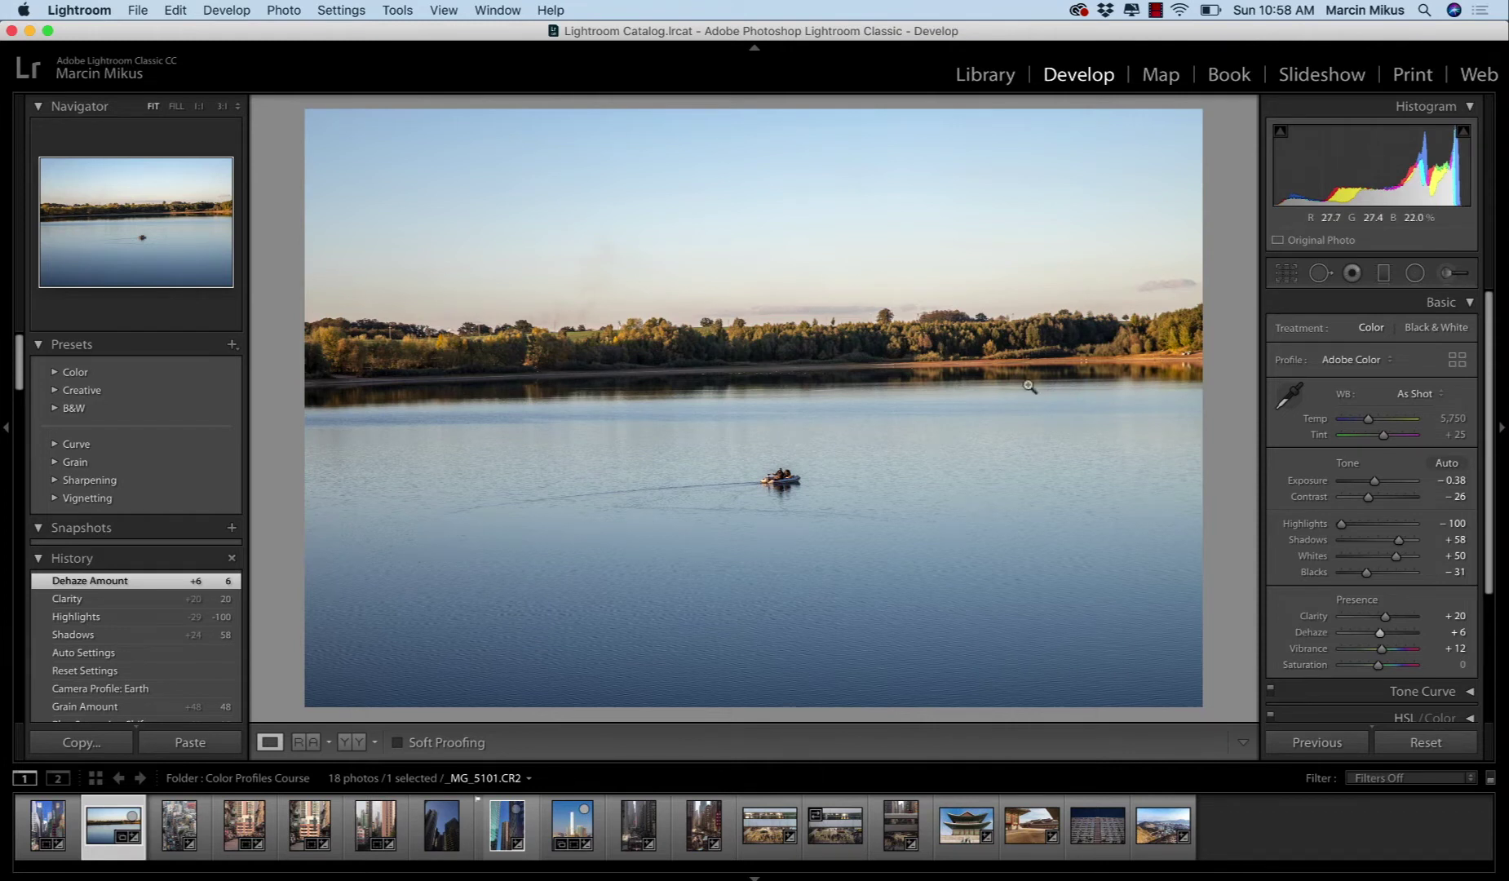
pyautogui.moveTo(1371, 498); pyautogui.dragTo(1382, 499)
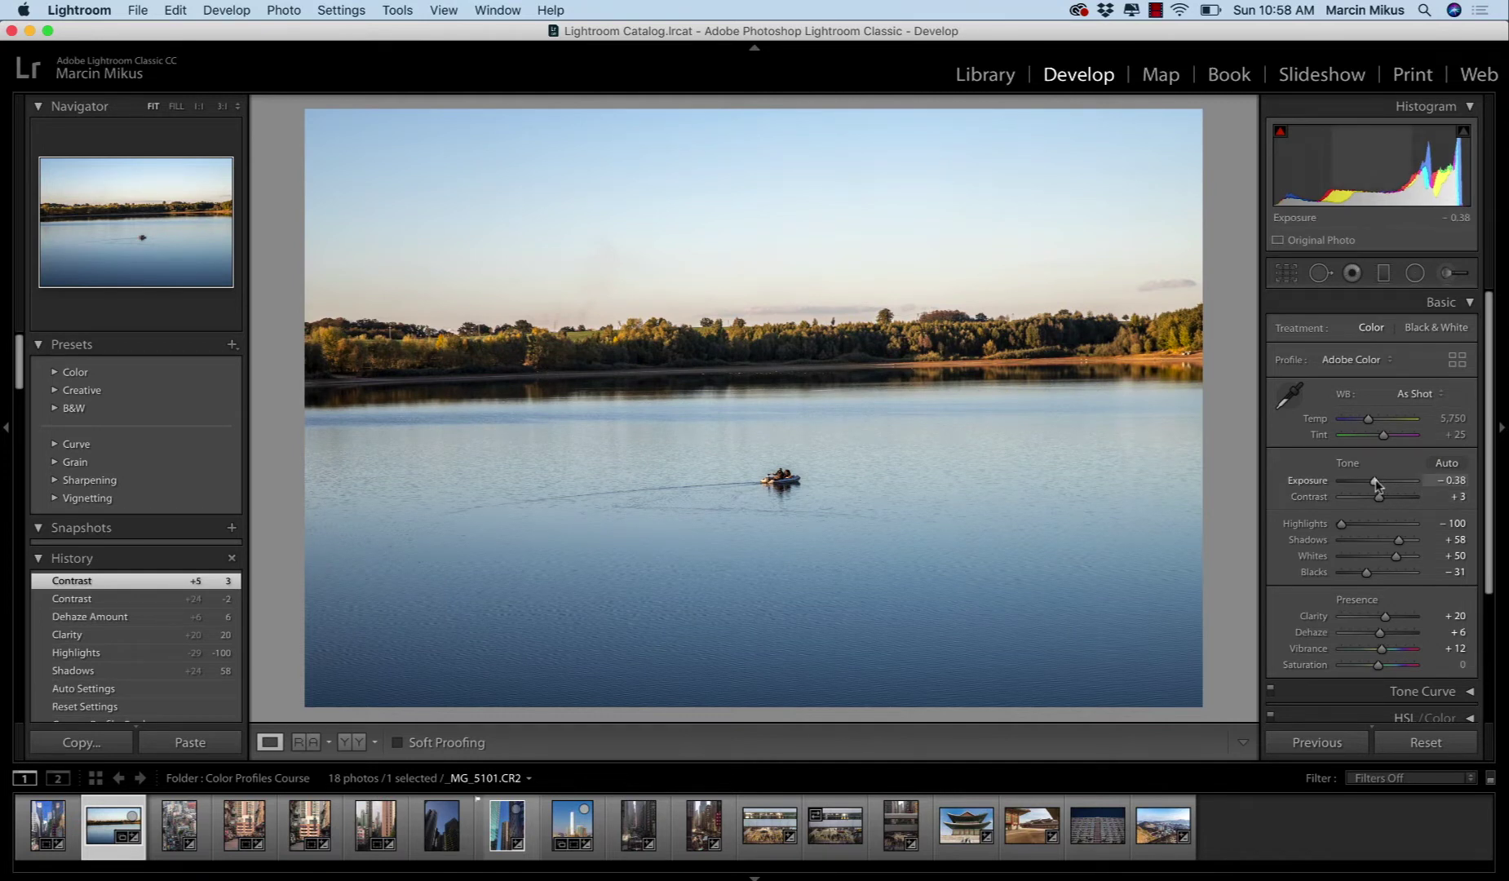
# Reopen the Profile Browser and preview the installed course profile thumbnails
pyautogui.click(1457, 359)
pyautogui.scroll(-5, 1376, 529)
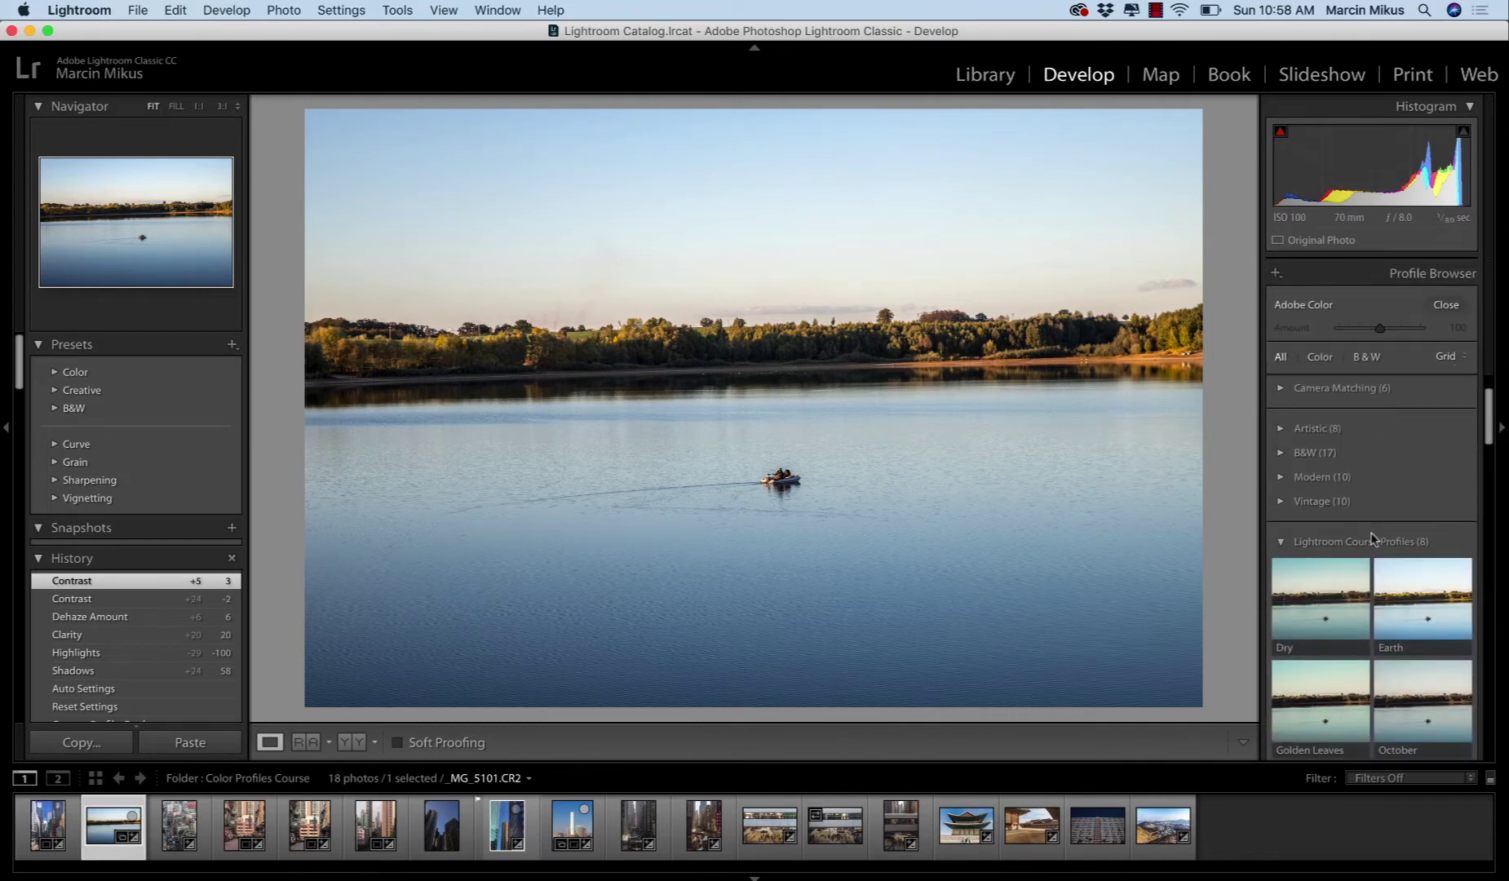
pyautogui.scroll(-2, 1371, 537)
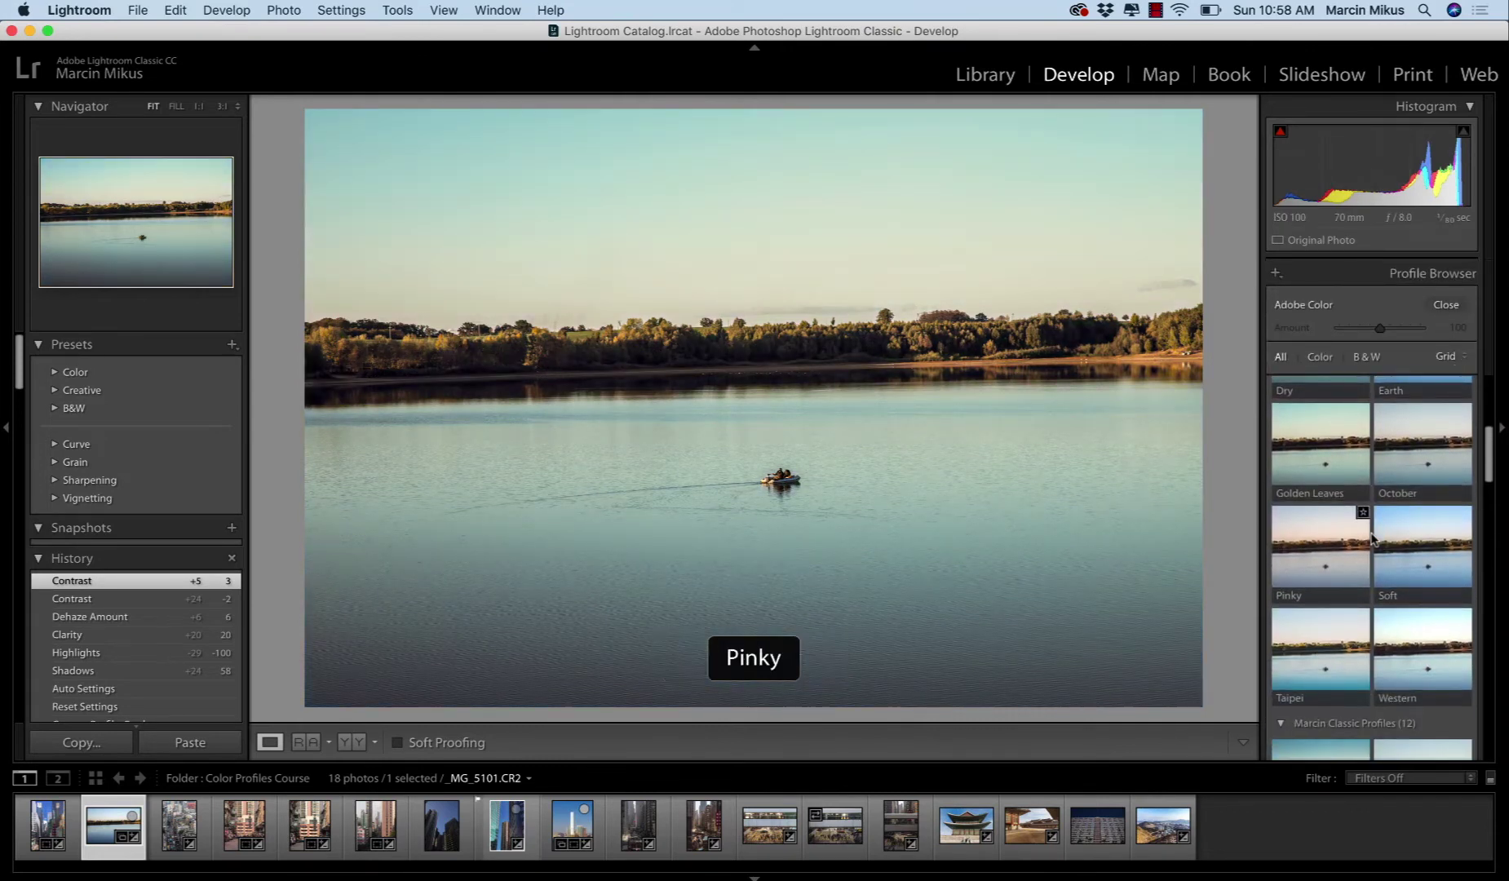
pyautogui.scroll(-6, 1298, 649)
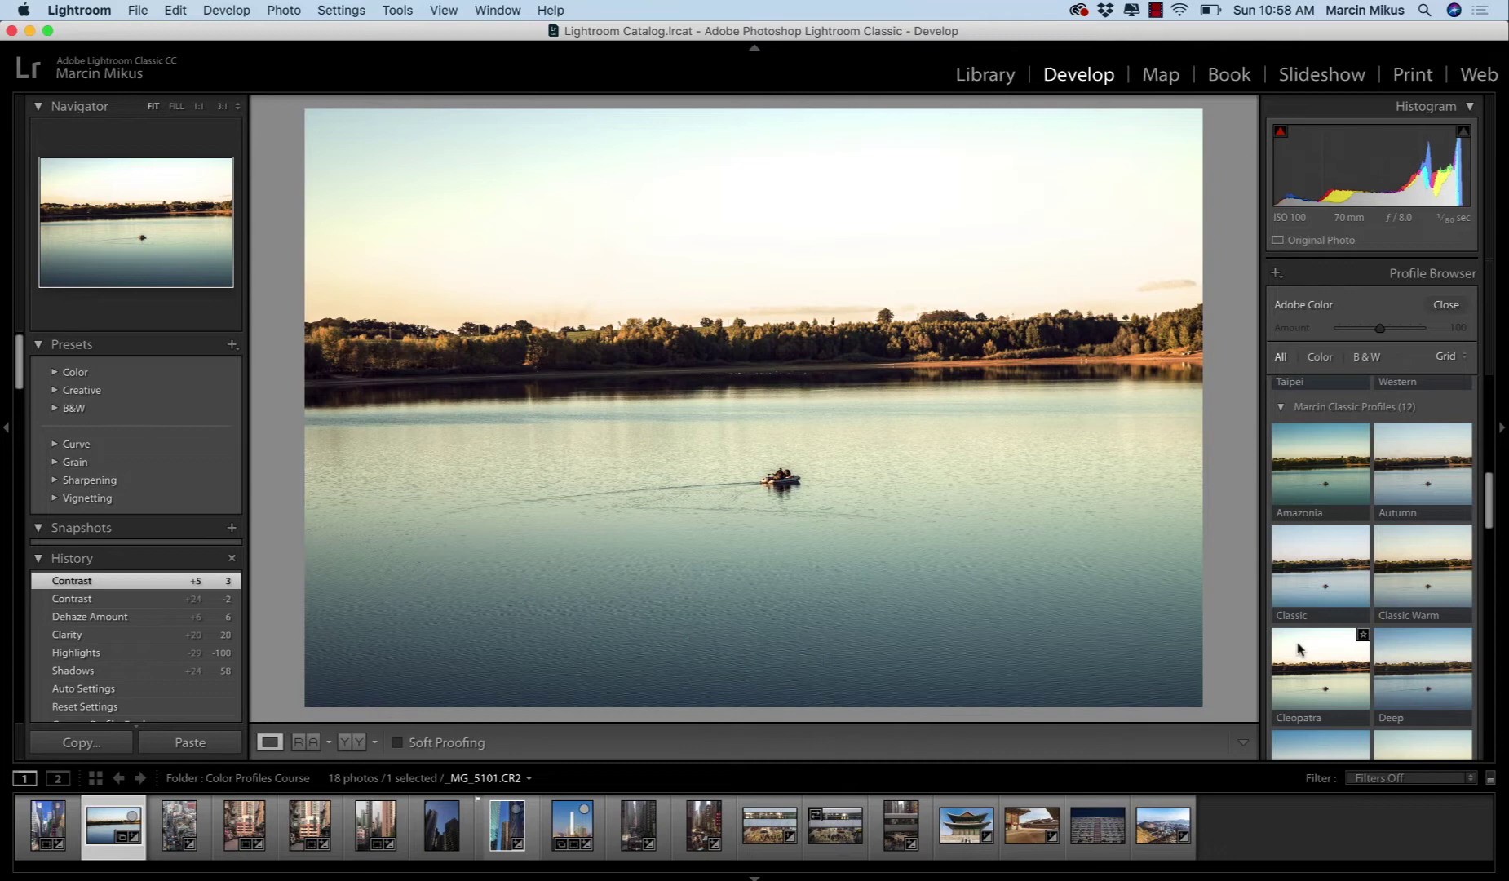
pyautogui.scroll(2, 1298, 649)
pyautogui.scroll(-2, 1298, 648)
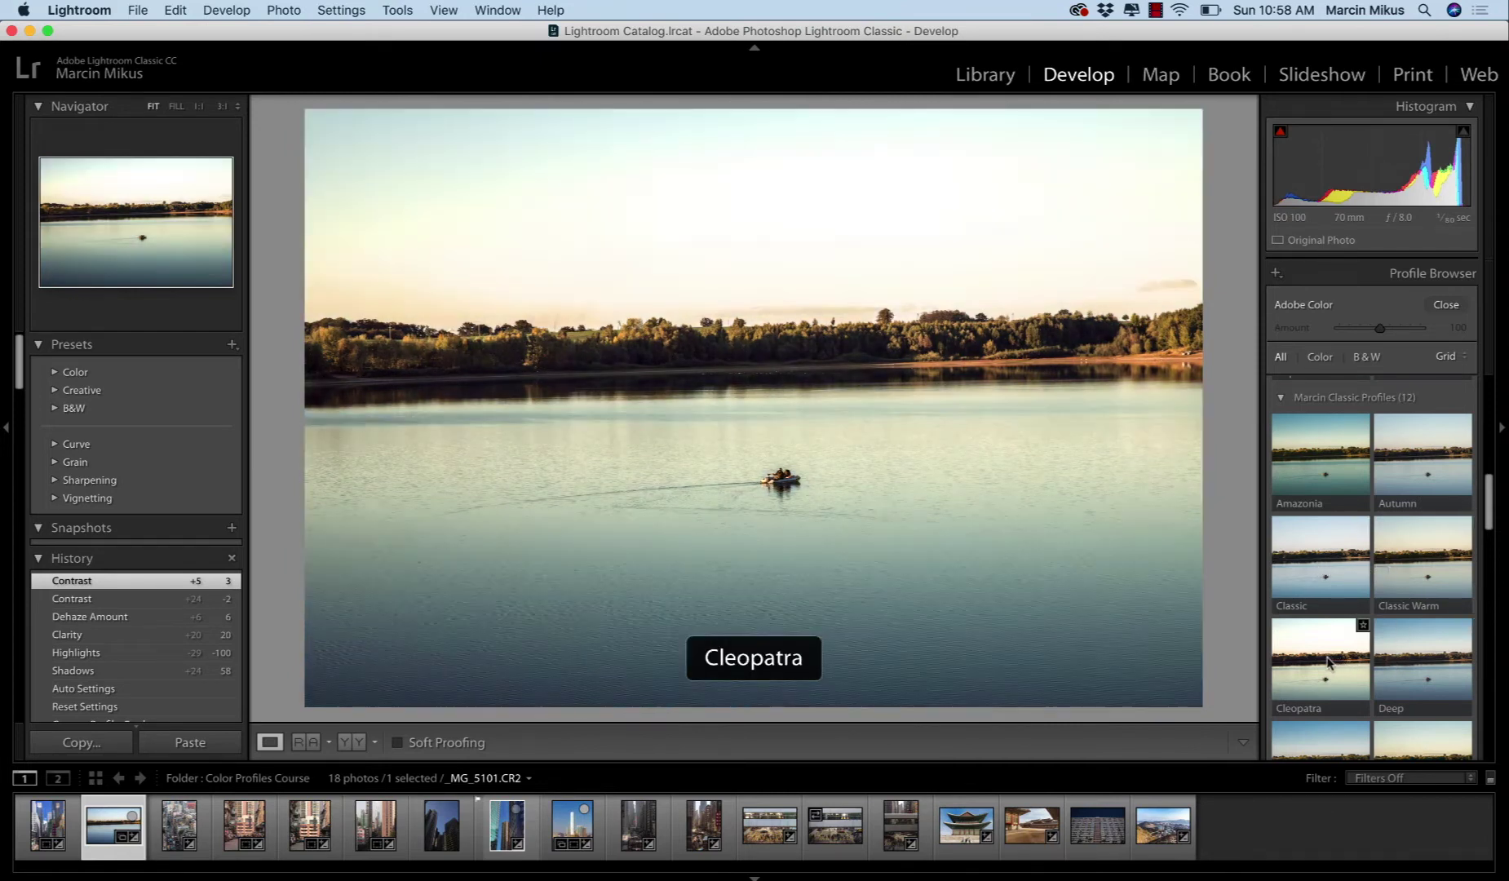
pyautogui.scroll(-2, 1327, 663)
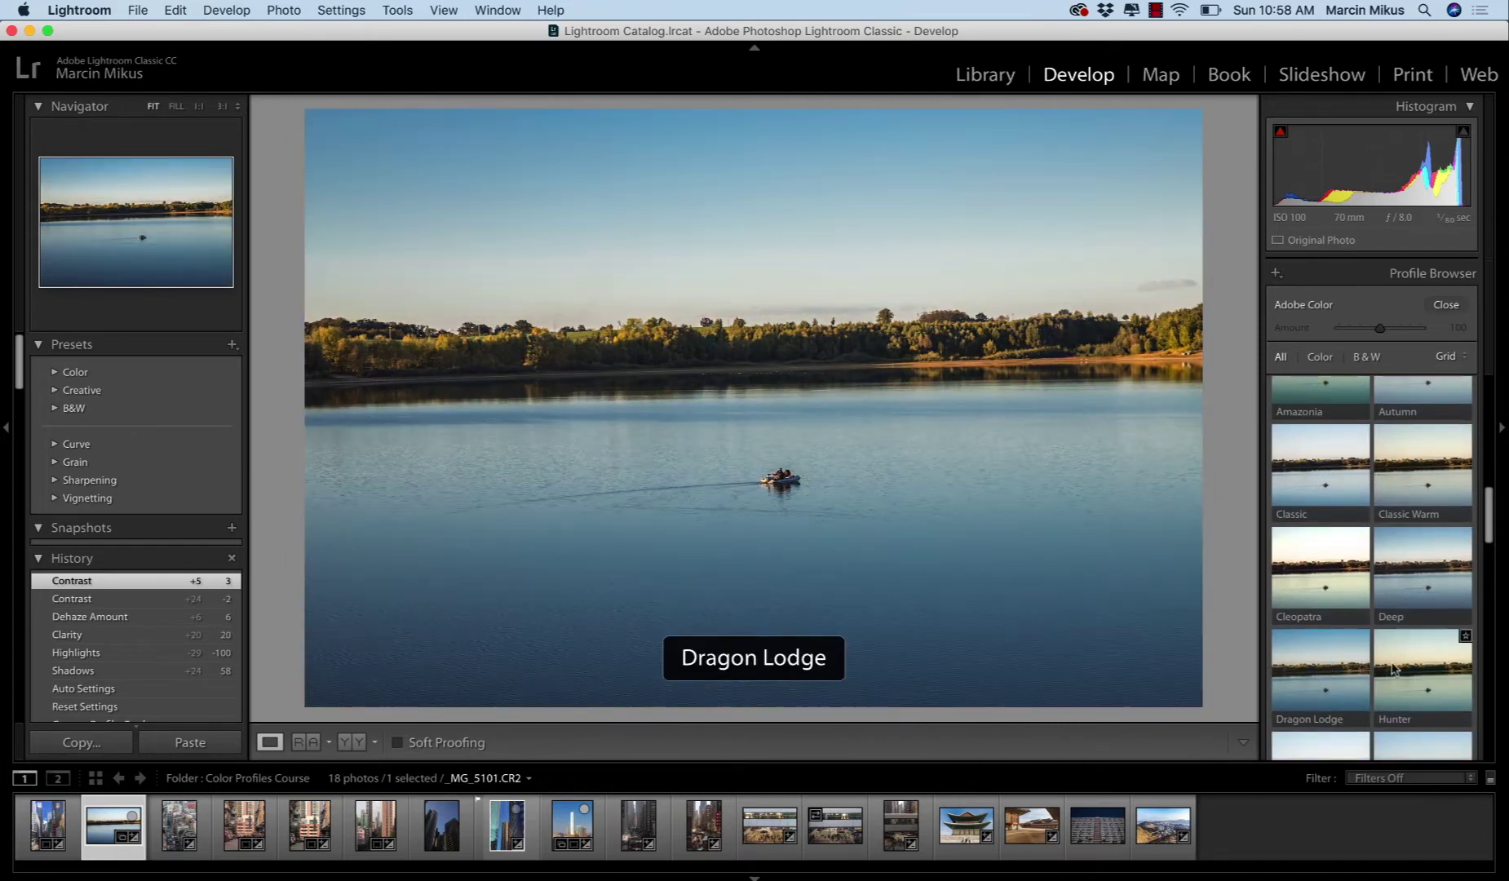
pyautogui.scroll(-3, 1386, 665)
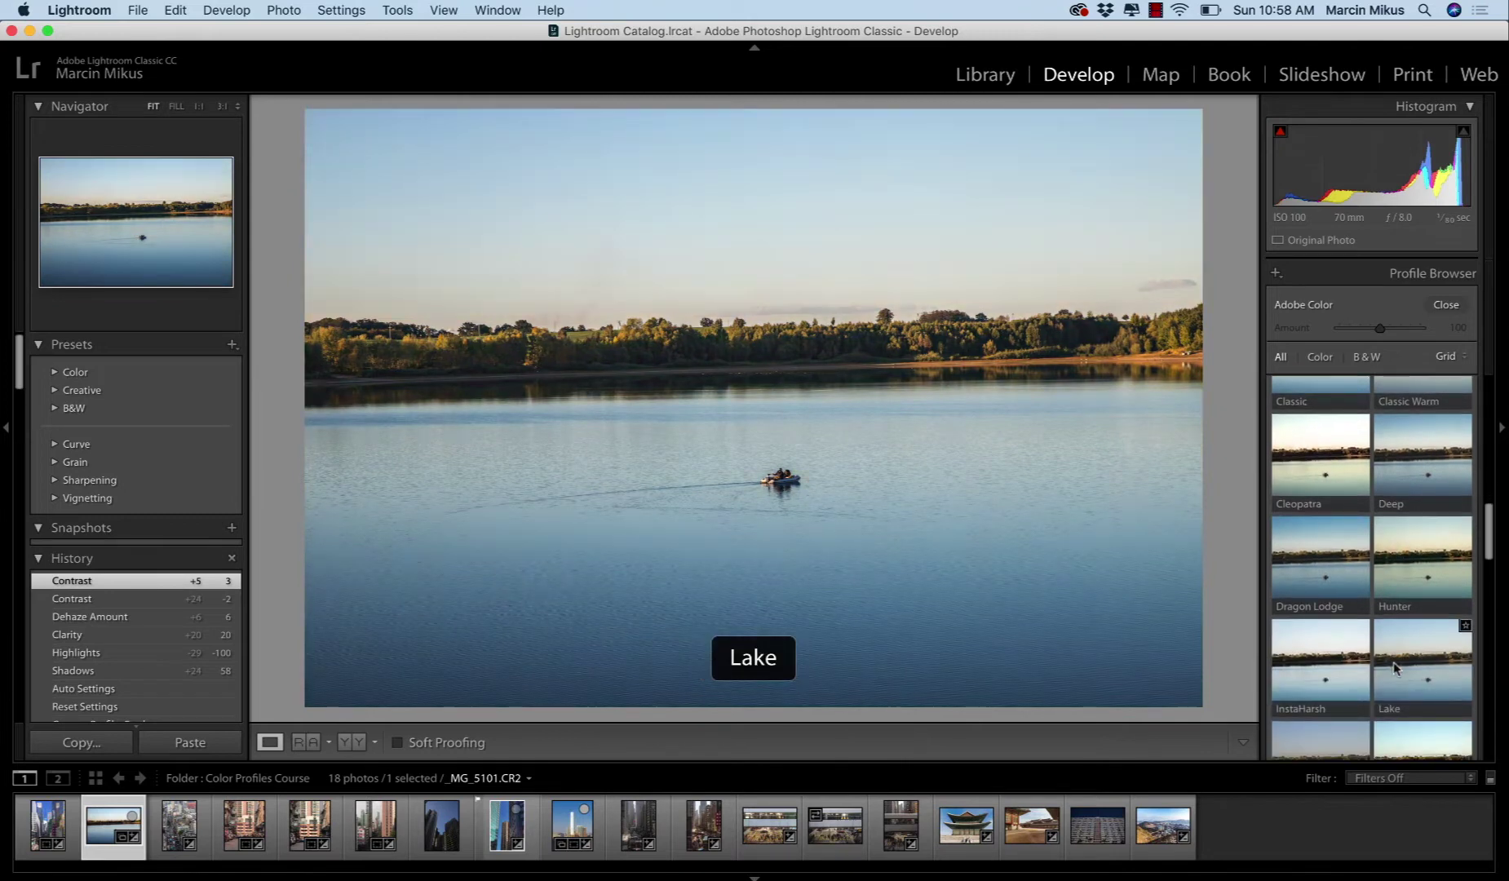
pyautogui.scroll(-2, 1305, 653)
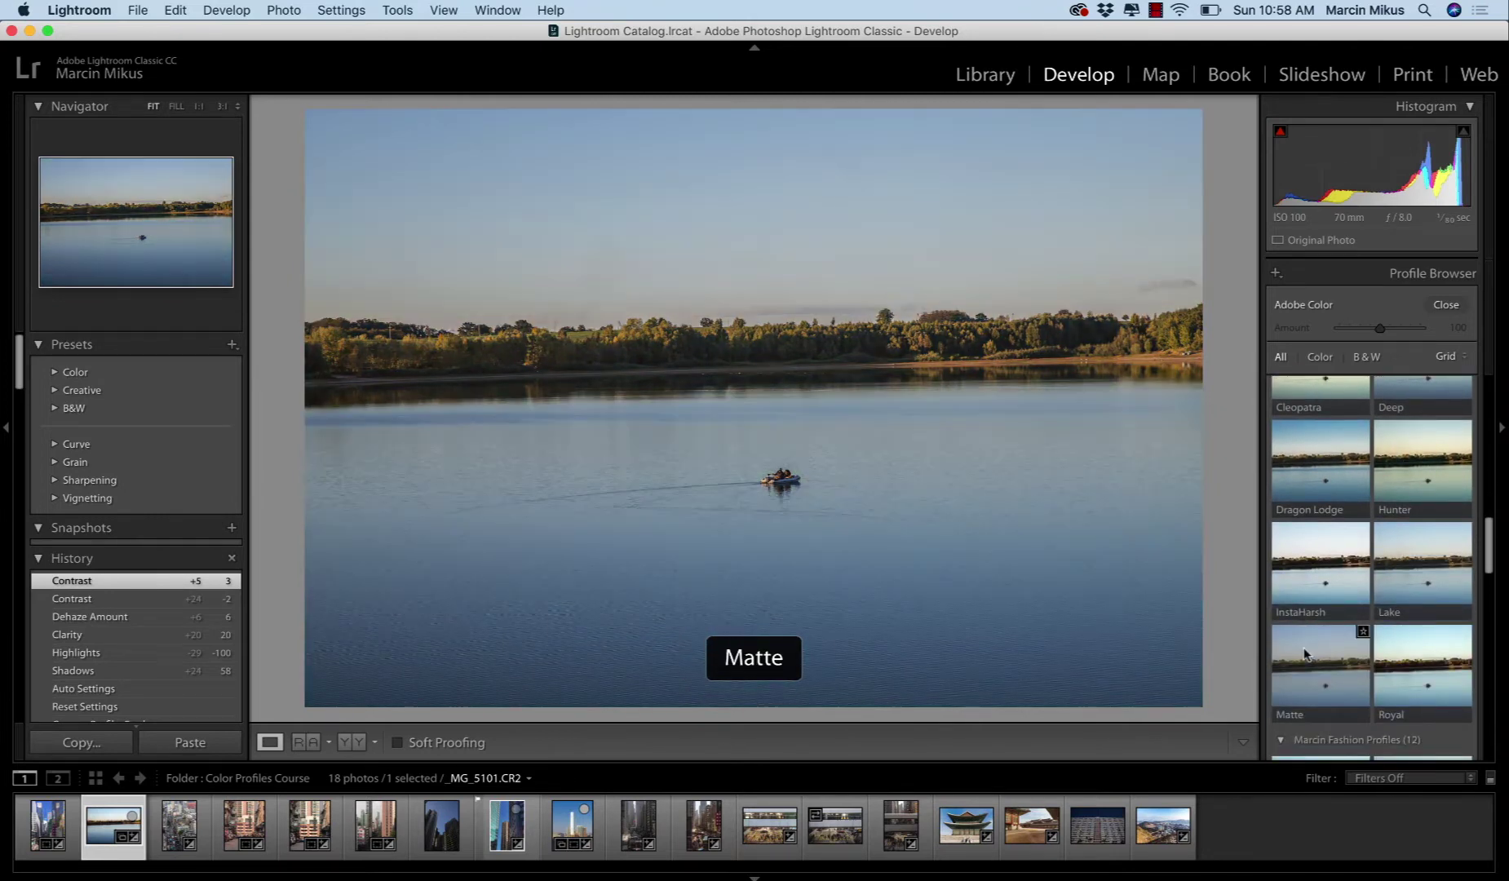
pyautogui.scroll(-4, 1401, 662)
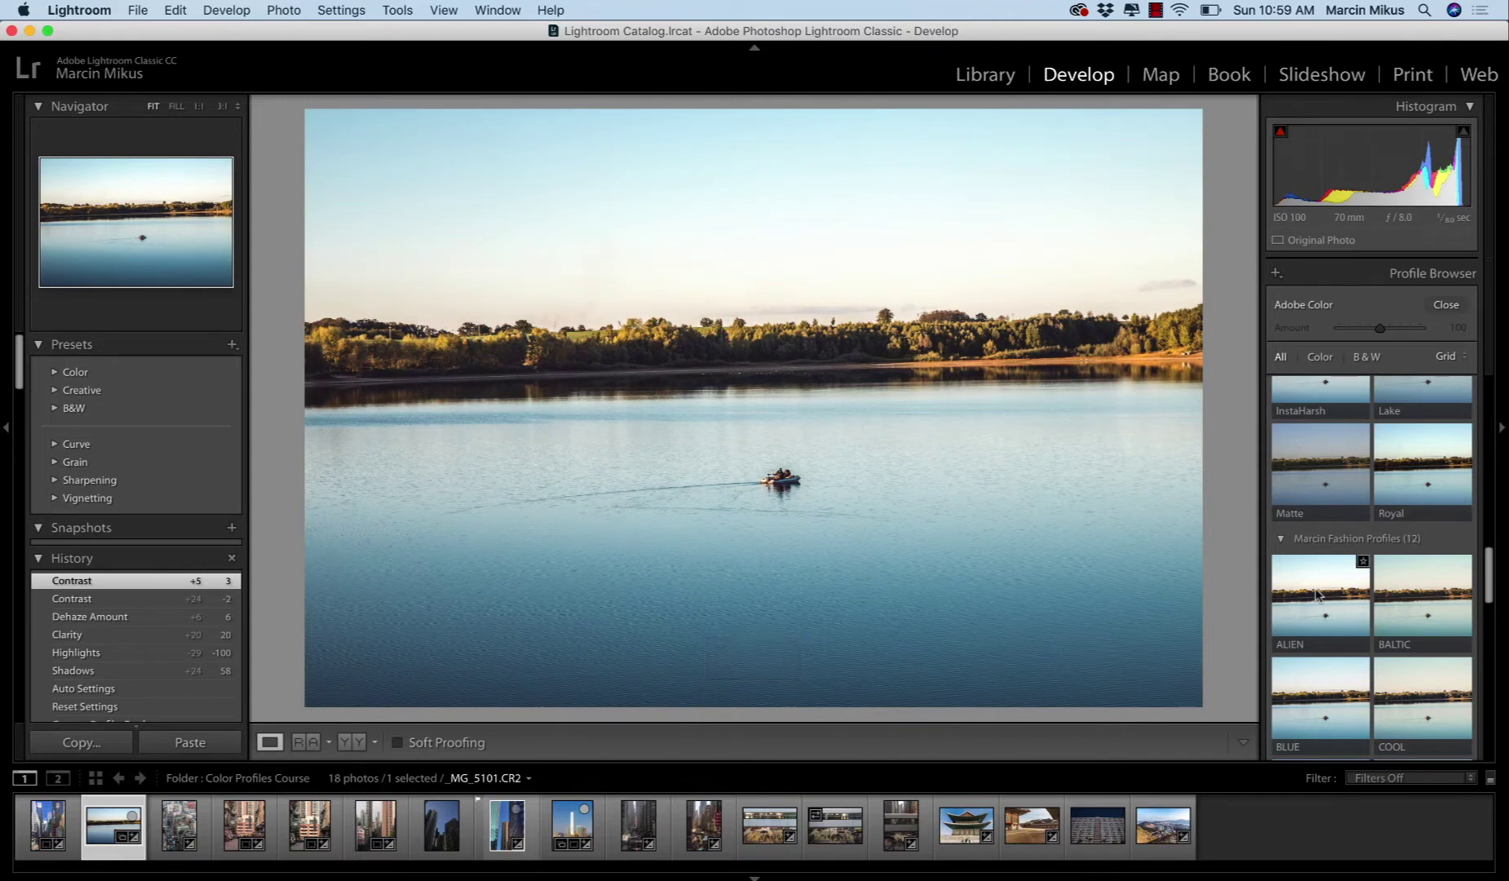
pyautogui.scroll(-3, 1315, 593)
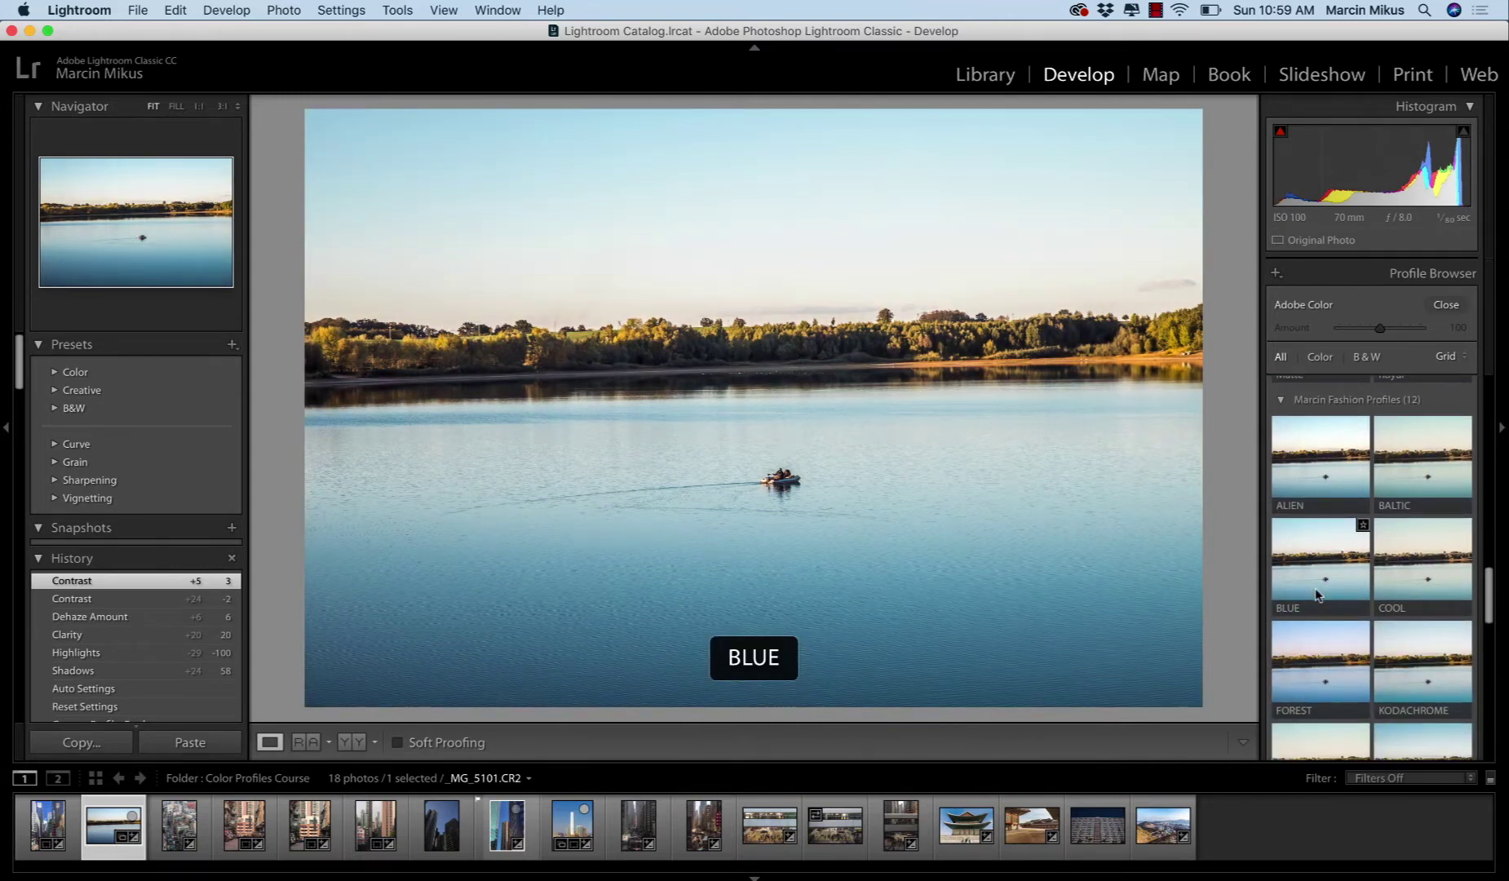
pyautogui.scroll(-1, 1316, 593)
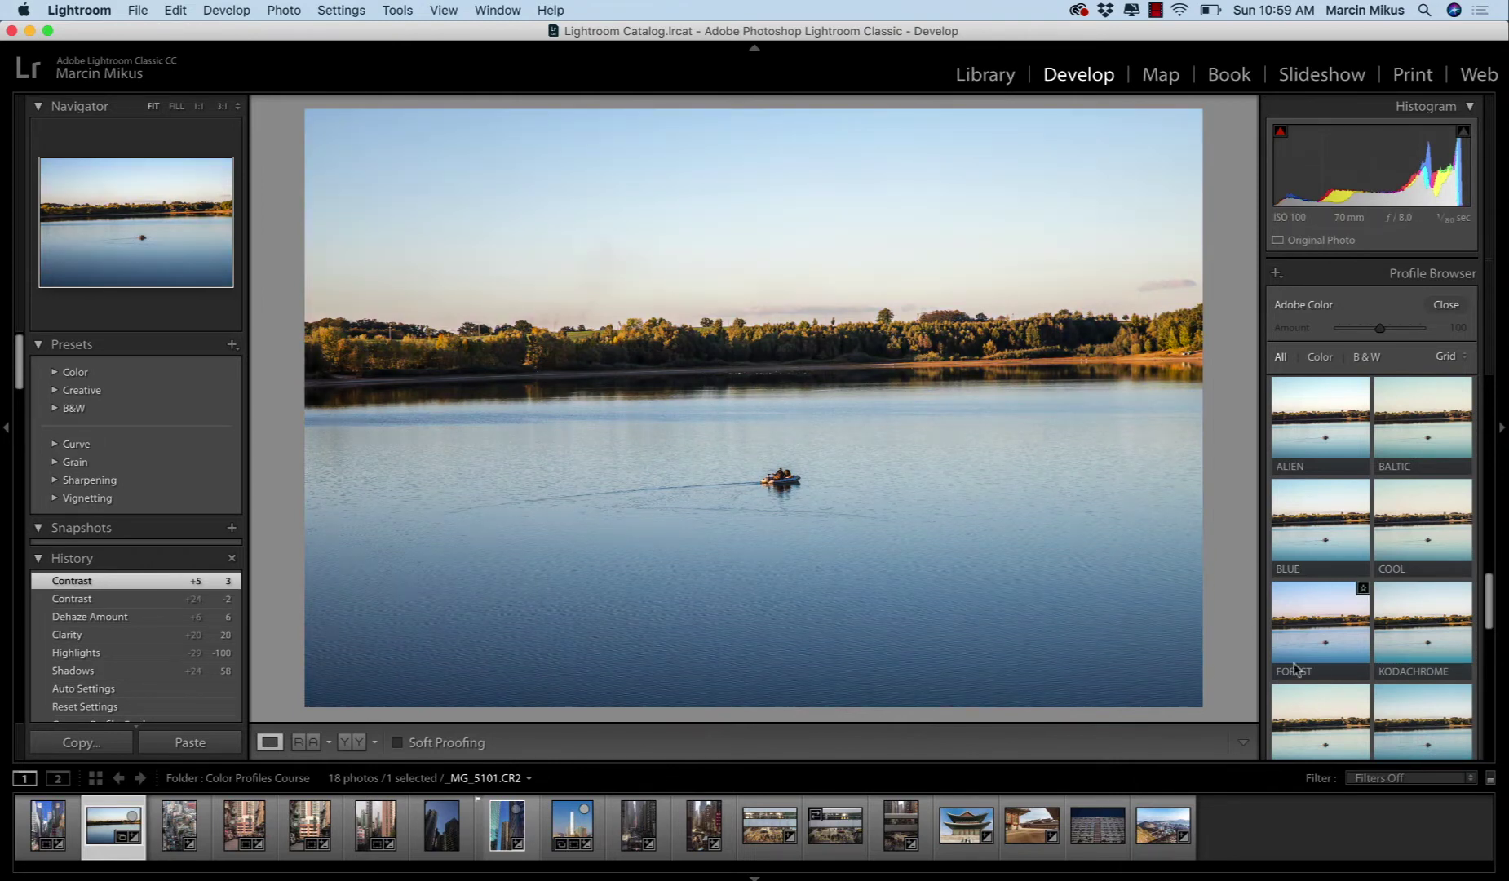
pyautogui.scroll(-2, 1322, 644)
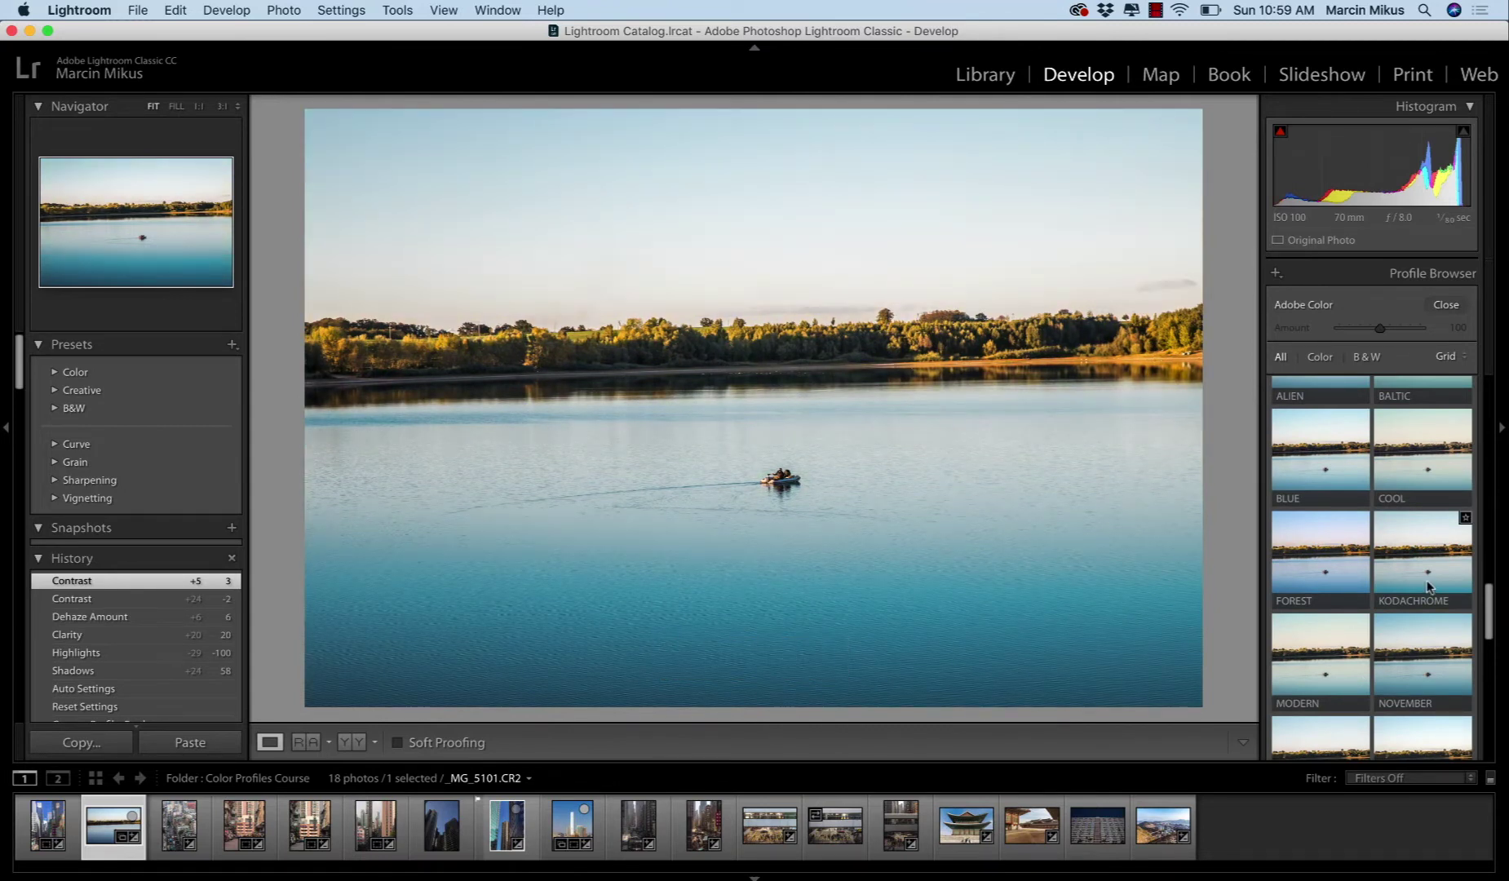
# Apply the KODACHROME profile at amount 100 and look over the remaining profiles
pyautogui.click(1429, 585)
pyautogui.scroll(-5, 1429, 586)
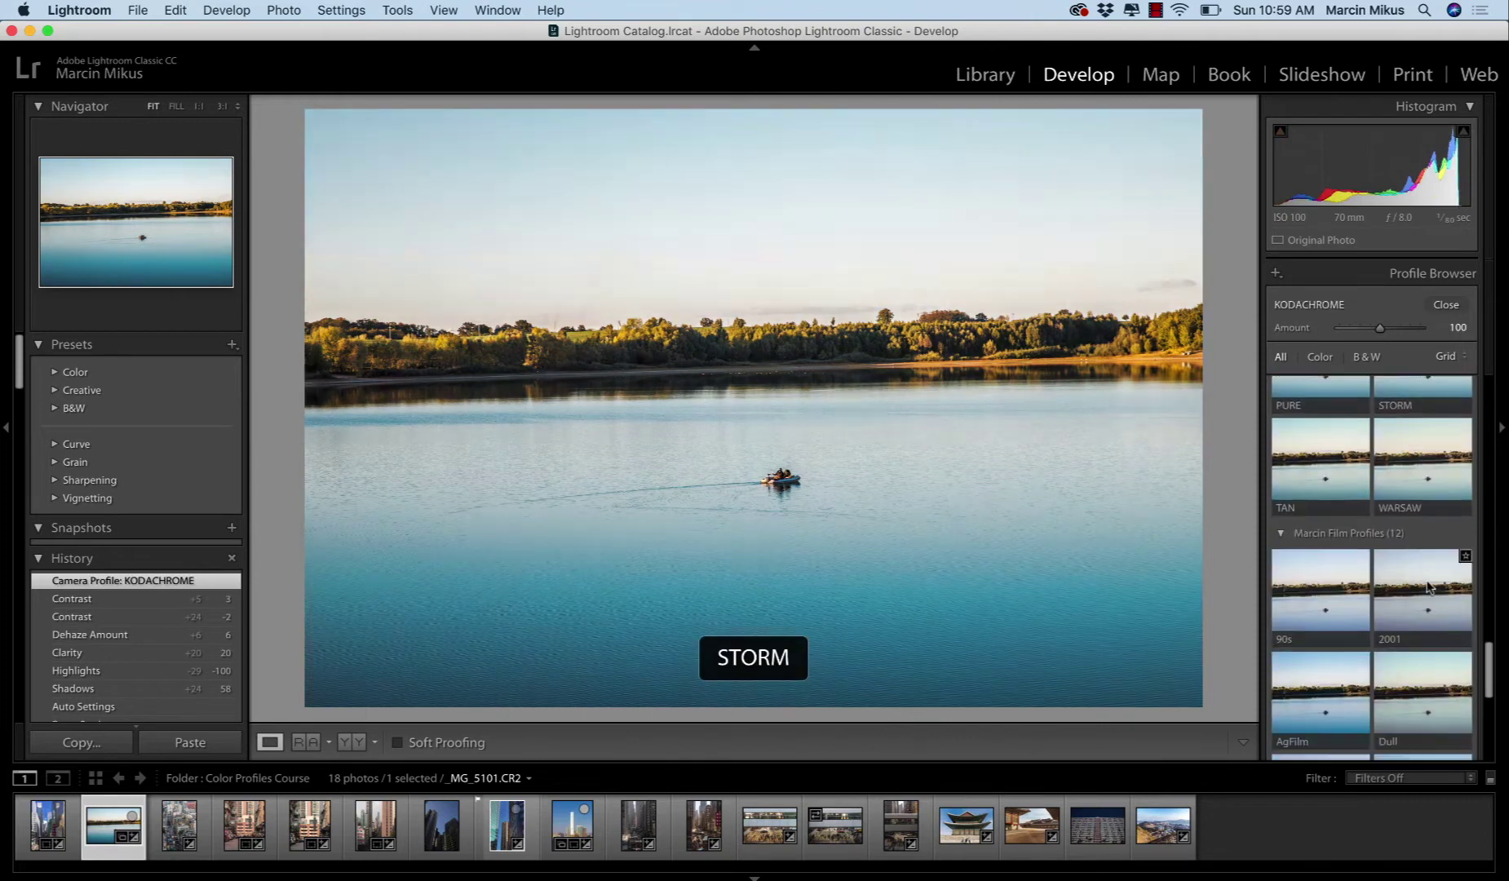
pyautogui.scroll(-8, 1429, 586)
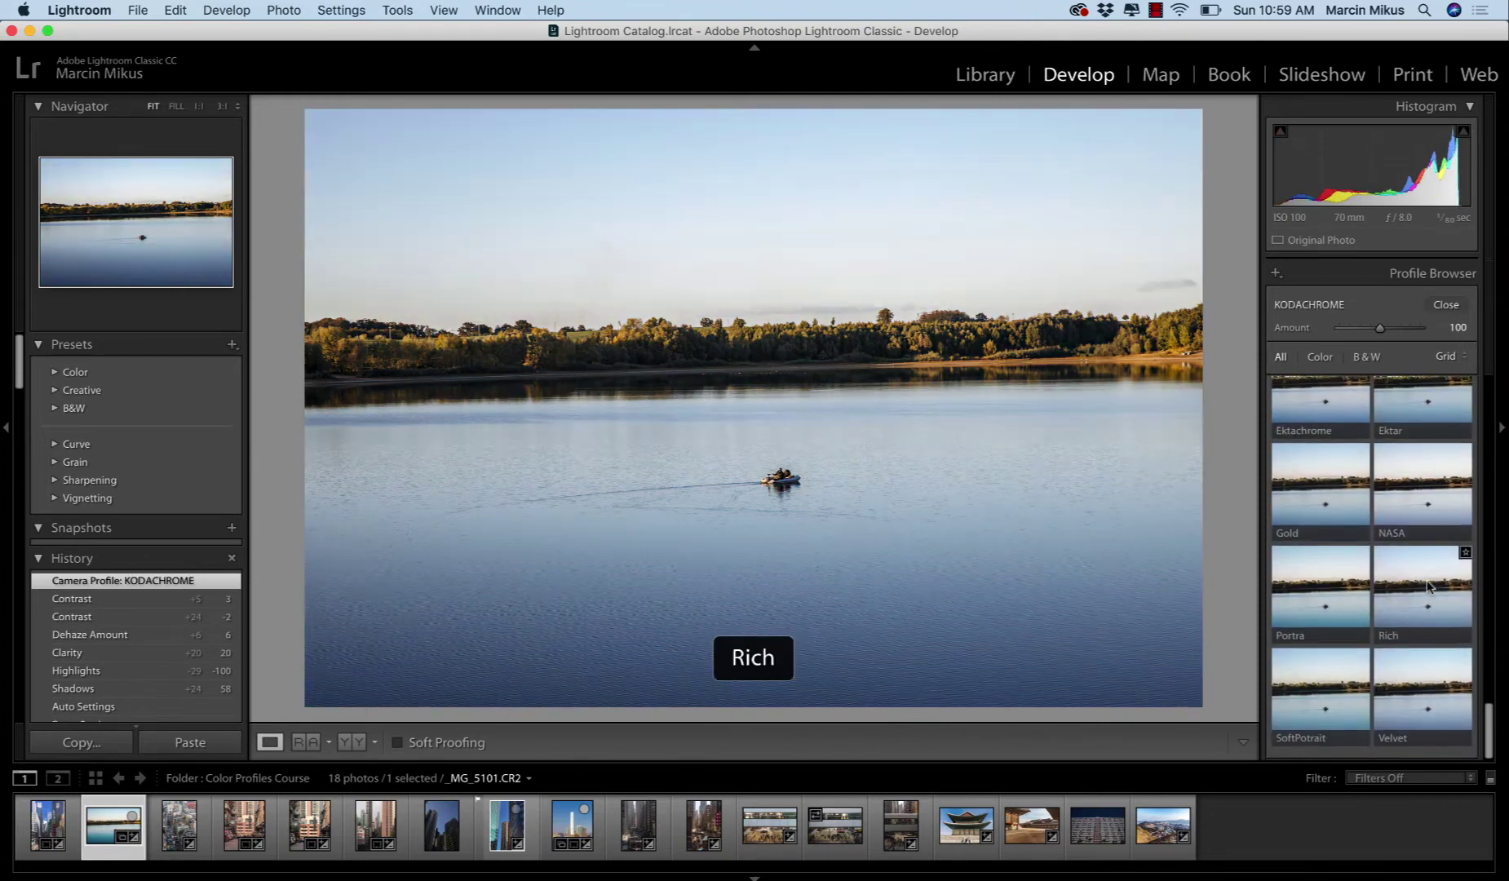
pyautogui.scroll(2, 1428, 586)
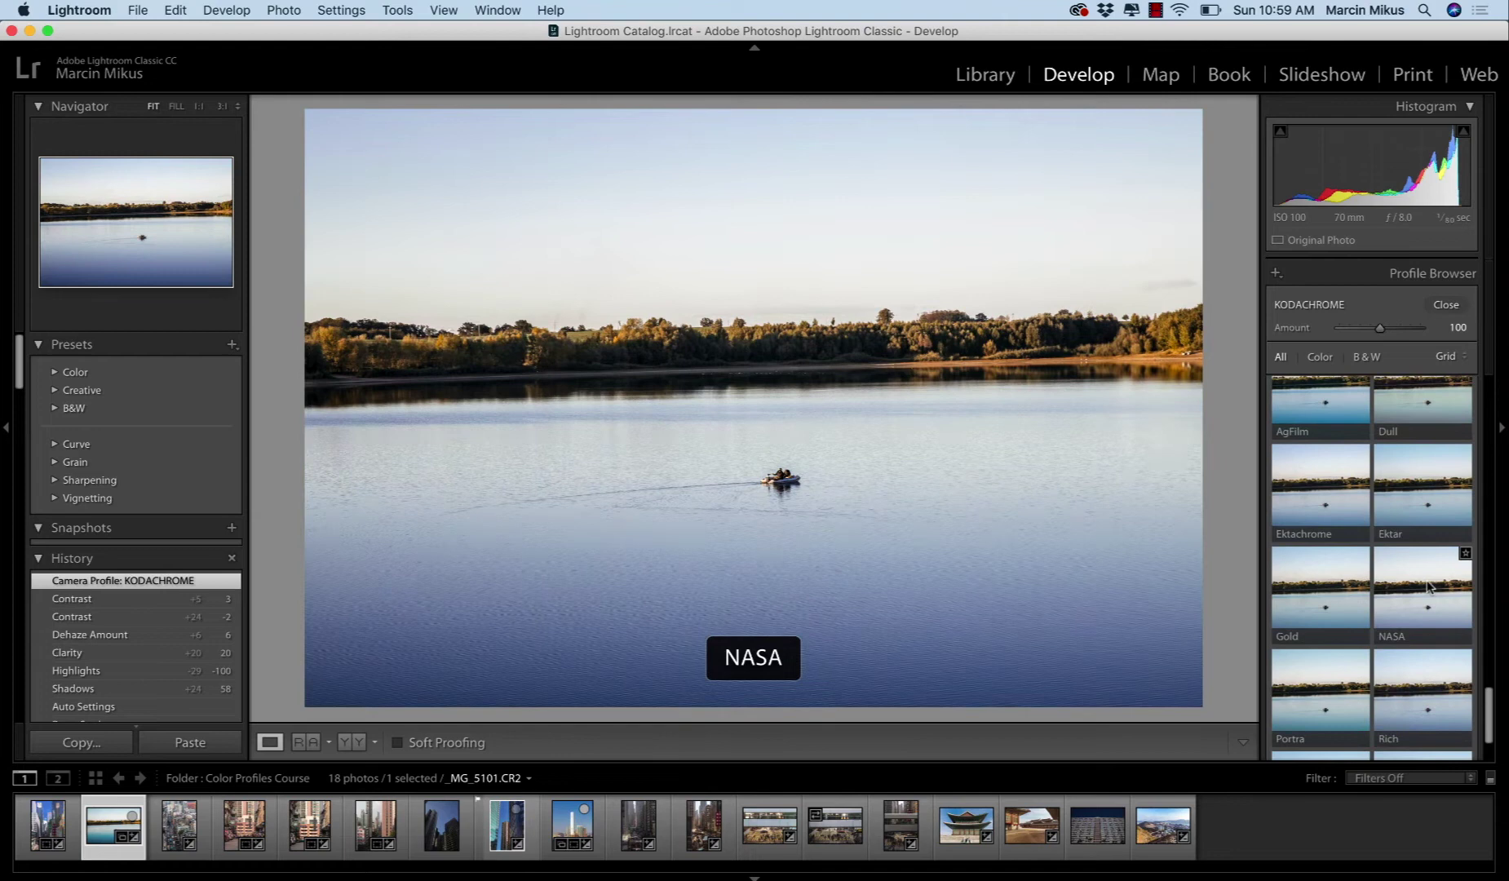
pyautogui.scroll(2, 1429, 585)
pyautogui.scroll(3, 1283, 489)
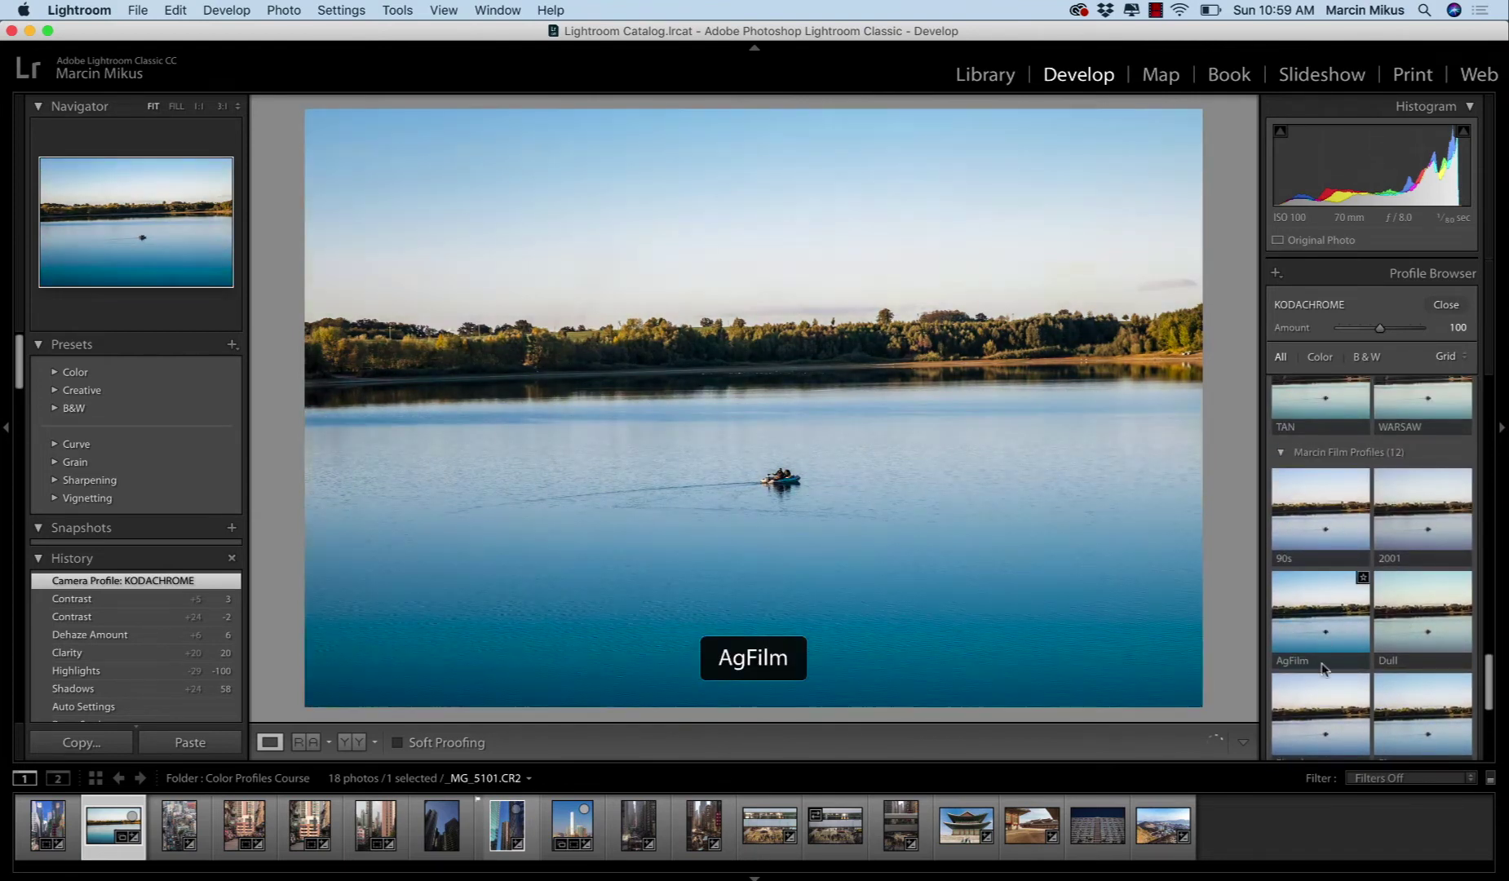
pyautogui.scroll(5, 1321, 404)
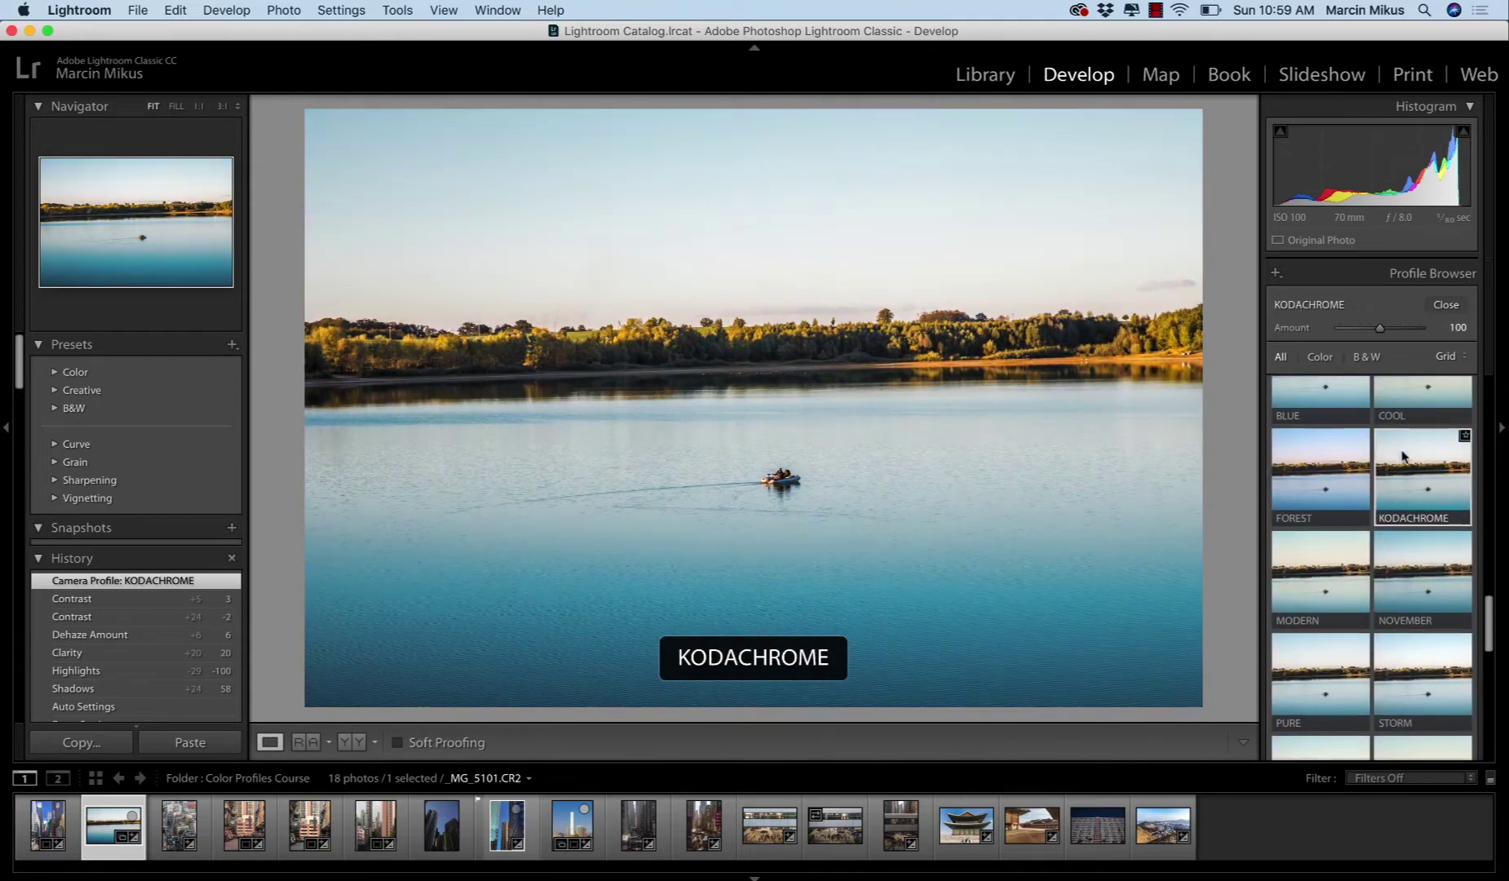
pyautogui.click(1440, 305)
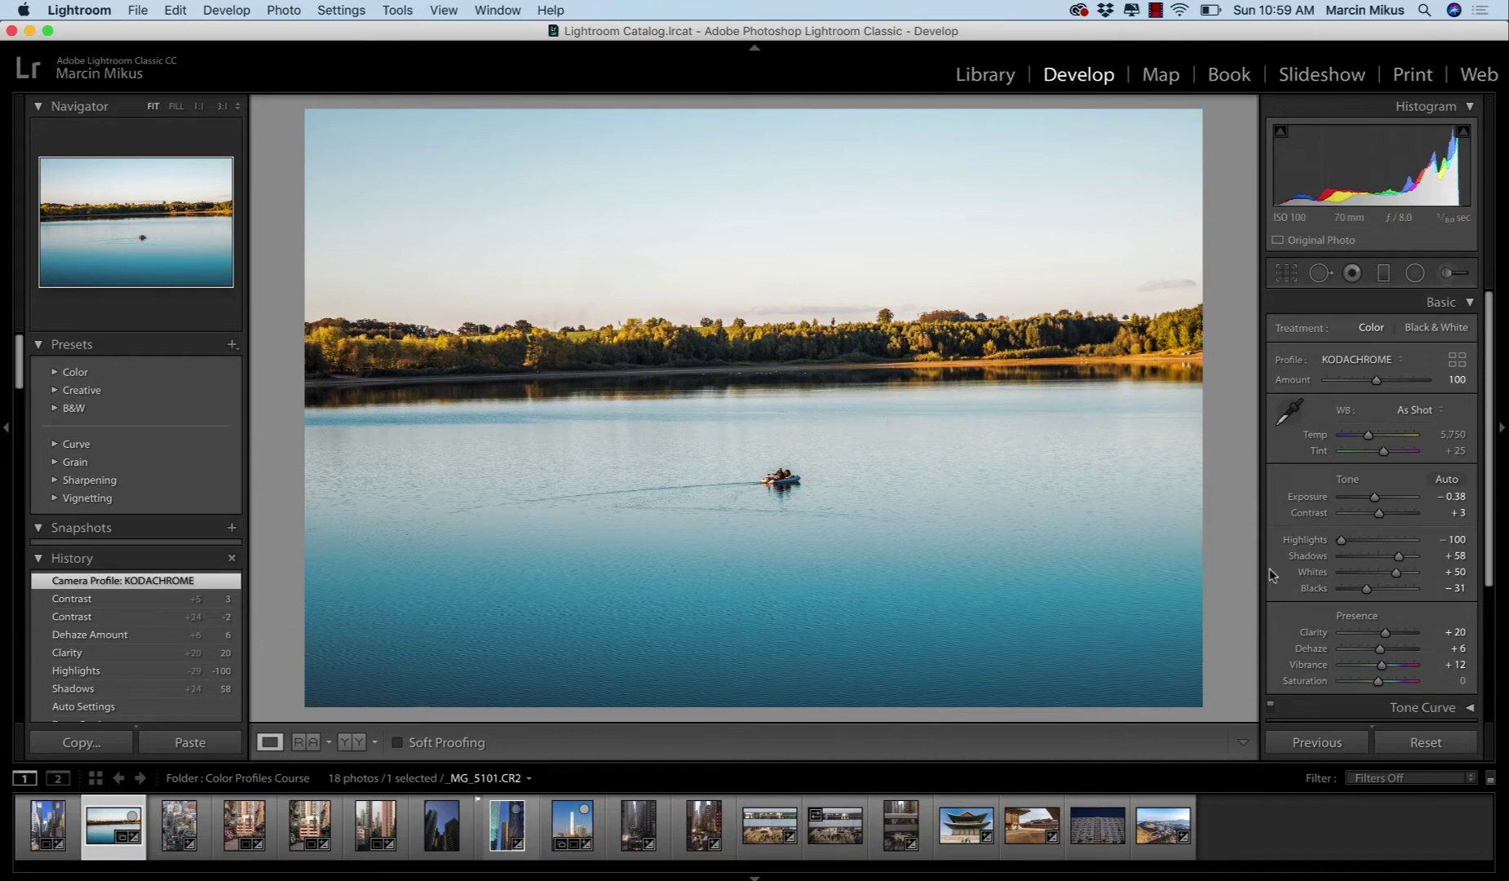
pyautogui.moveTo(1403, 558)
pyautogui.mouseDown()
pyautogui.moveTo(1429, 558)
pyautogui.moveTo(1389, 576)
pyautogui.mouseUp()
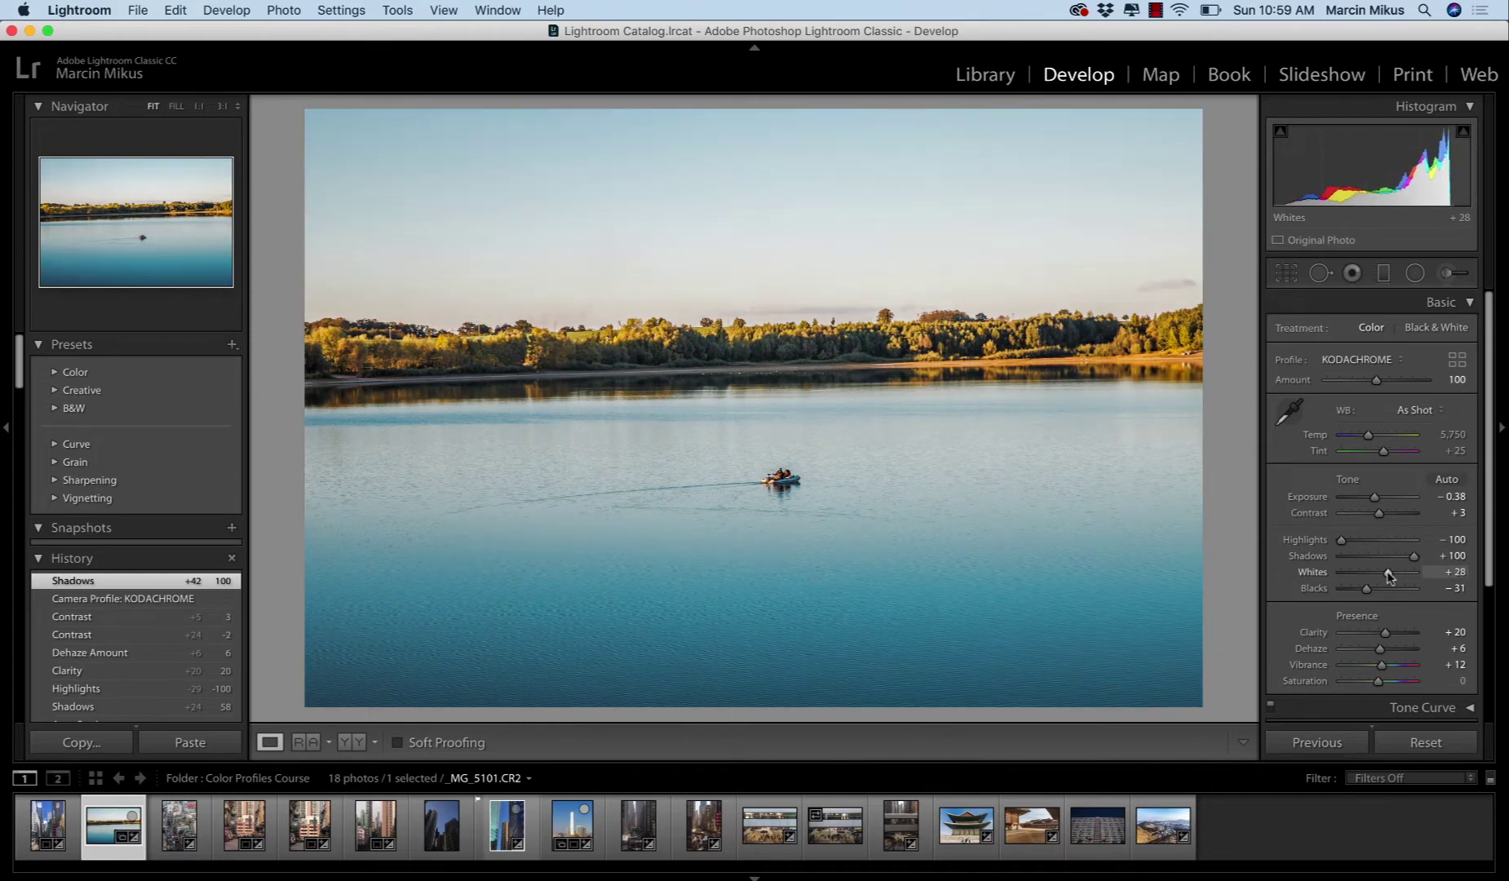
pyautogui.moveTo(1379, 512); pyautogui.dragTo(1389, 513)
pyautogui.moveTo(1385, 632); pyautogui.dragTo(1394, 635)
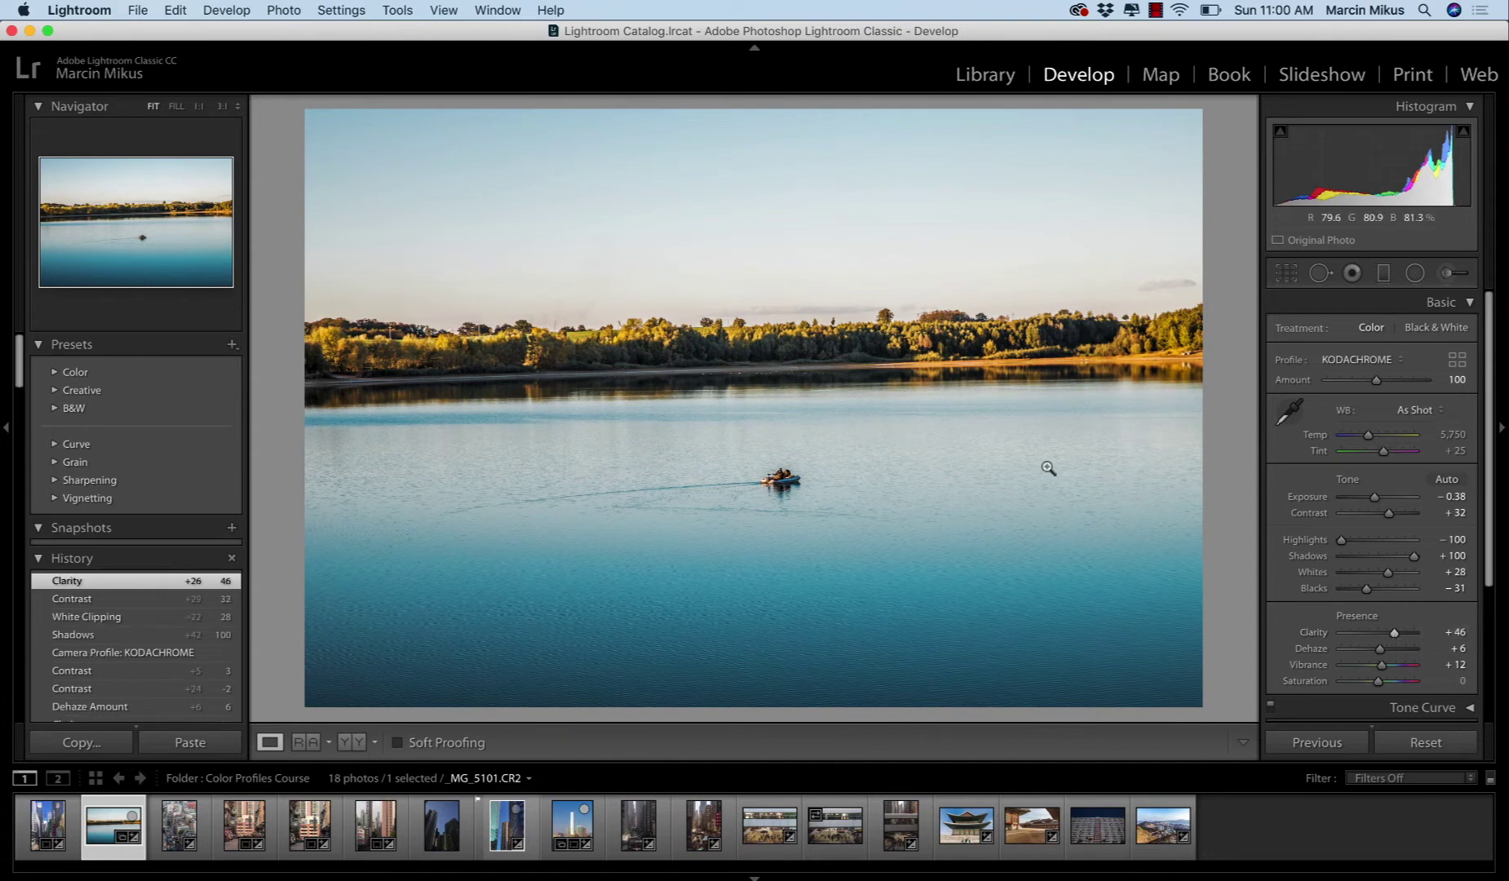
pyautogui.scroll(-3, 1314, 650)
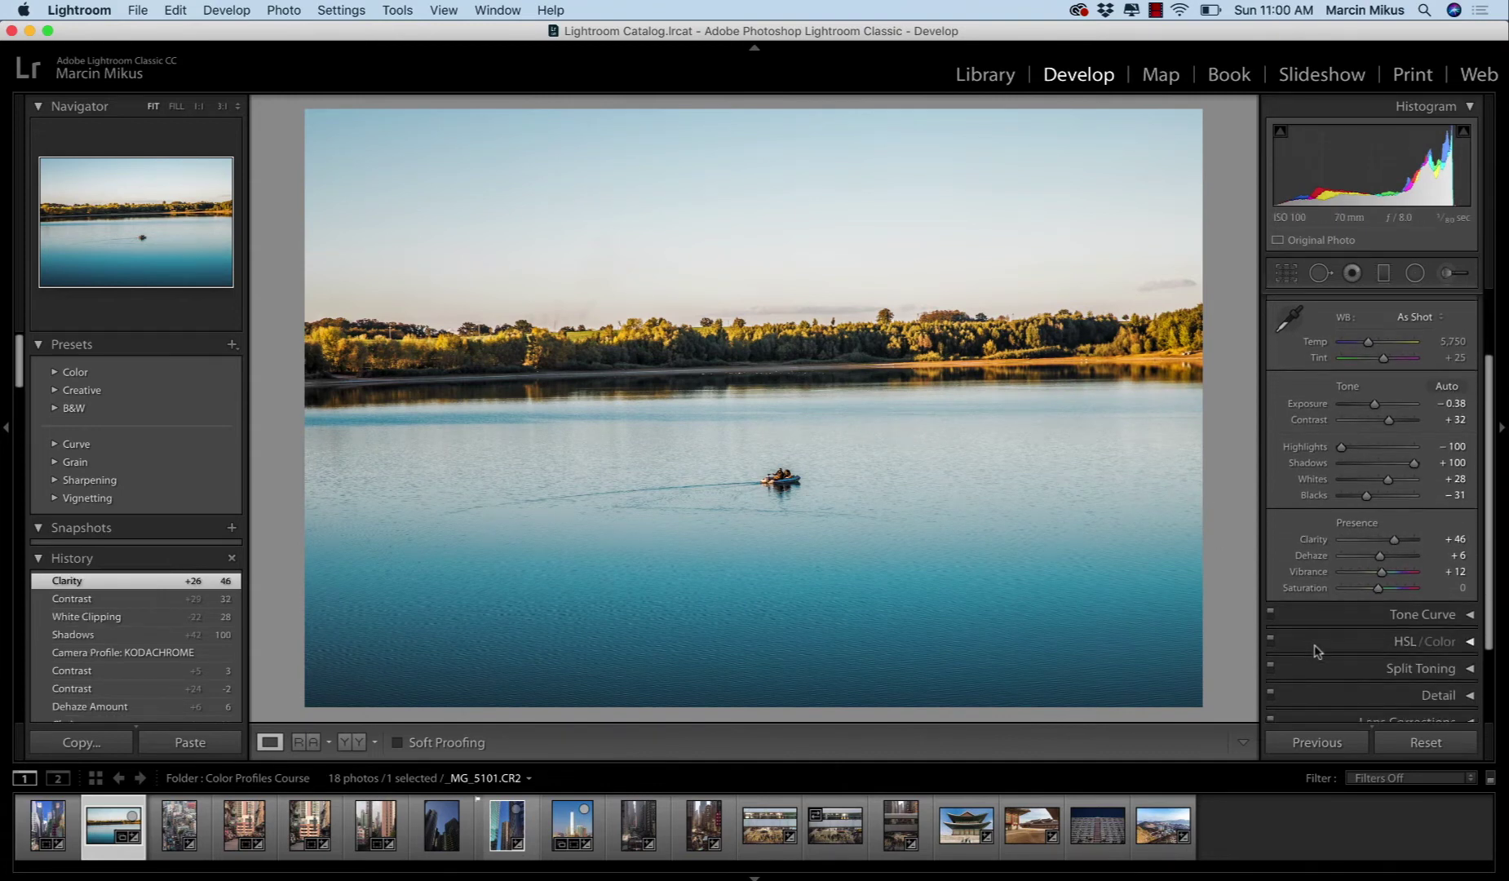
pyautogui.scroll(-2, 1314, 650)
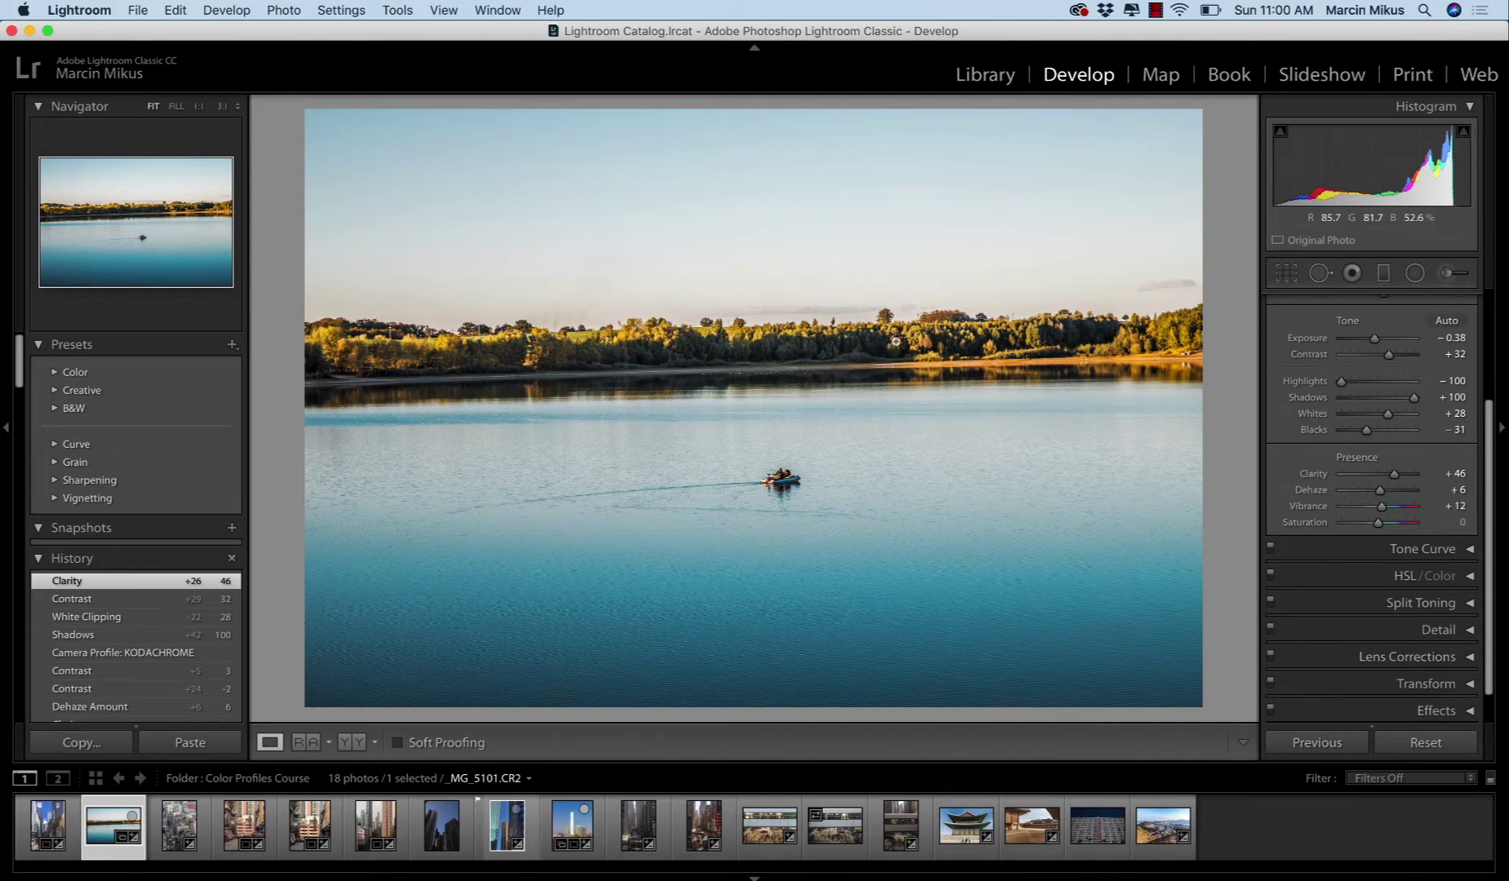
pyautogui.scroll(-1, 1437, 626)
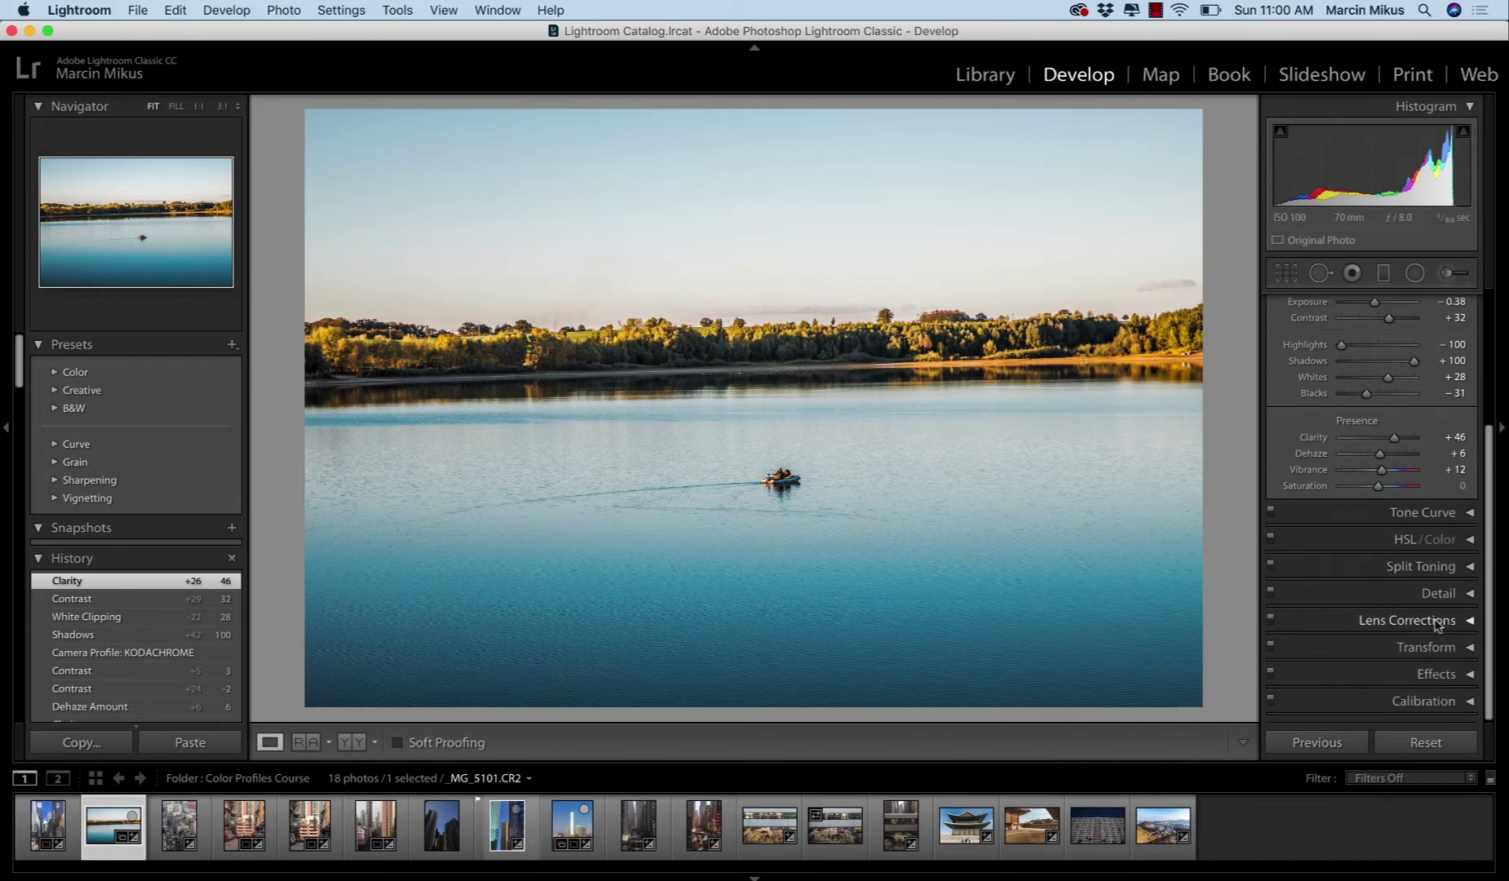
# Enable lens profile corrections in the Lens Corrections panel
pyautogui.click(1472, 625)
pyautogui.click(1335, 499)
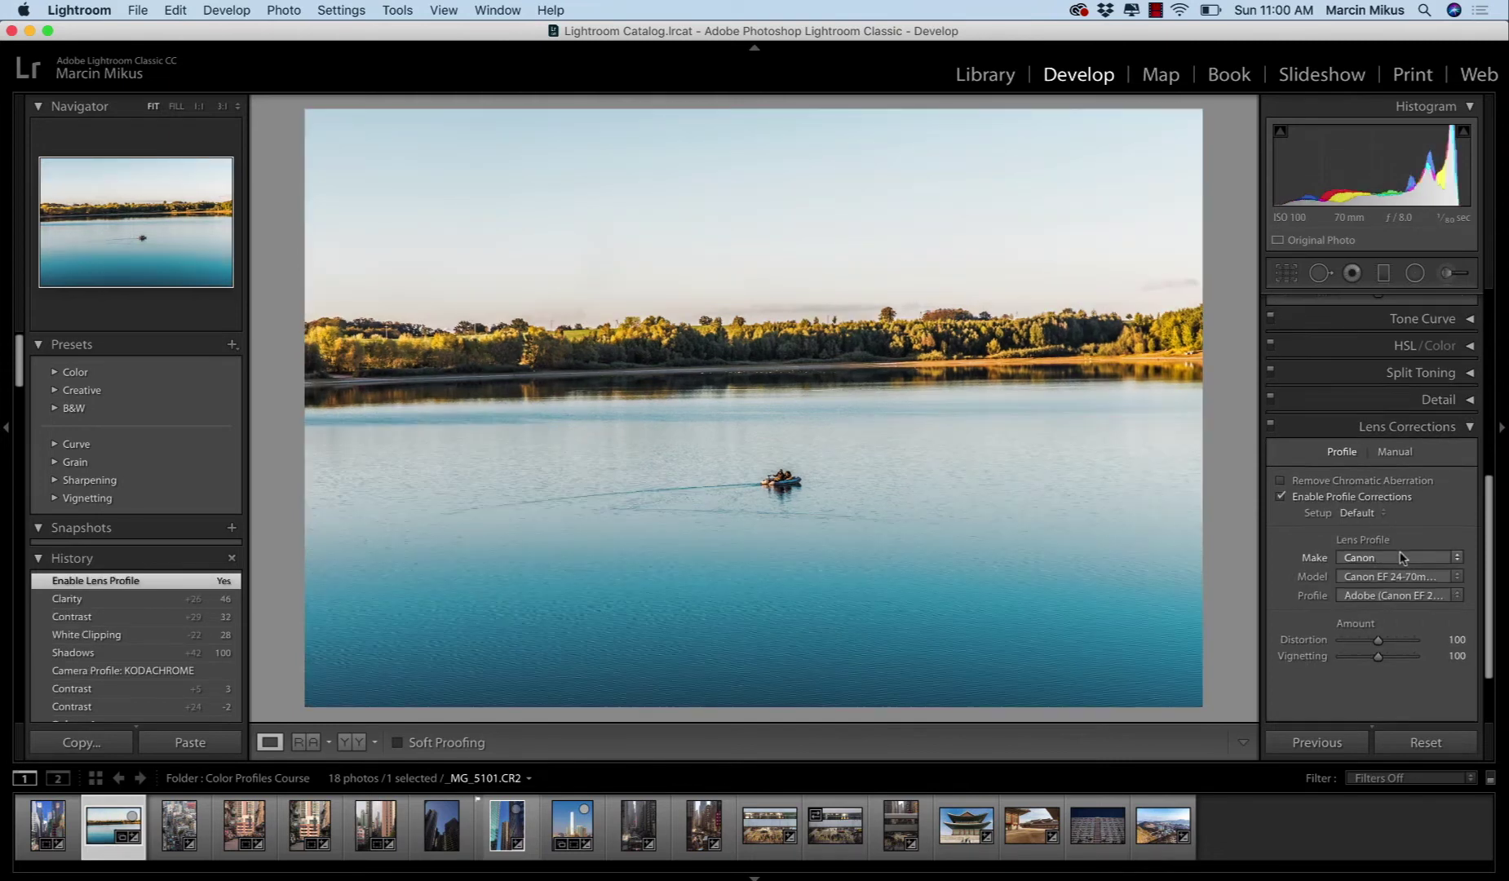
pyautogui.scroll(-3, 1401, 557)
pyautogui.moveTo(1401, 557); pyautogui.dragTo(1401, 557)
# Apply Upright Auto with Y Offset −7.6 and Scale 116 in Transform
pyautogui.click(1437, 645)
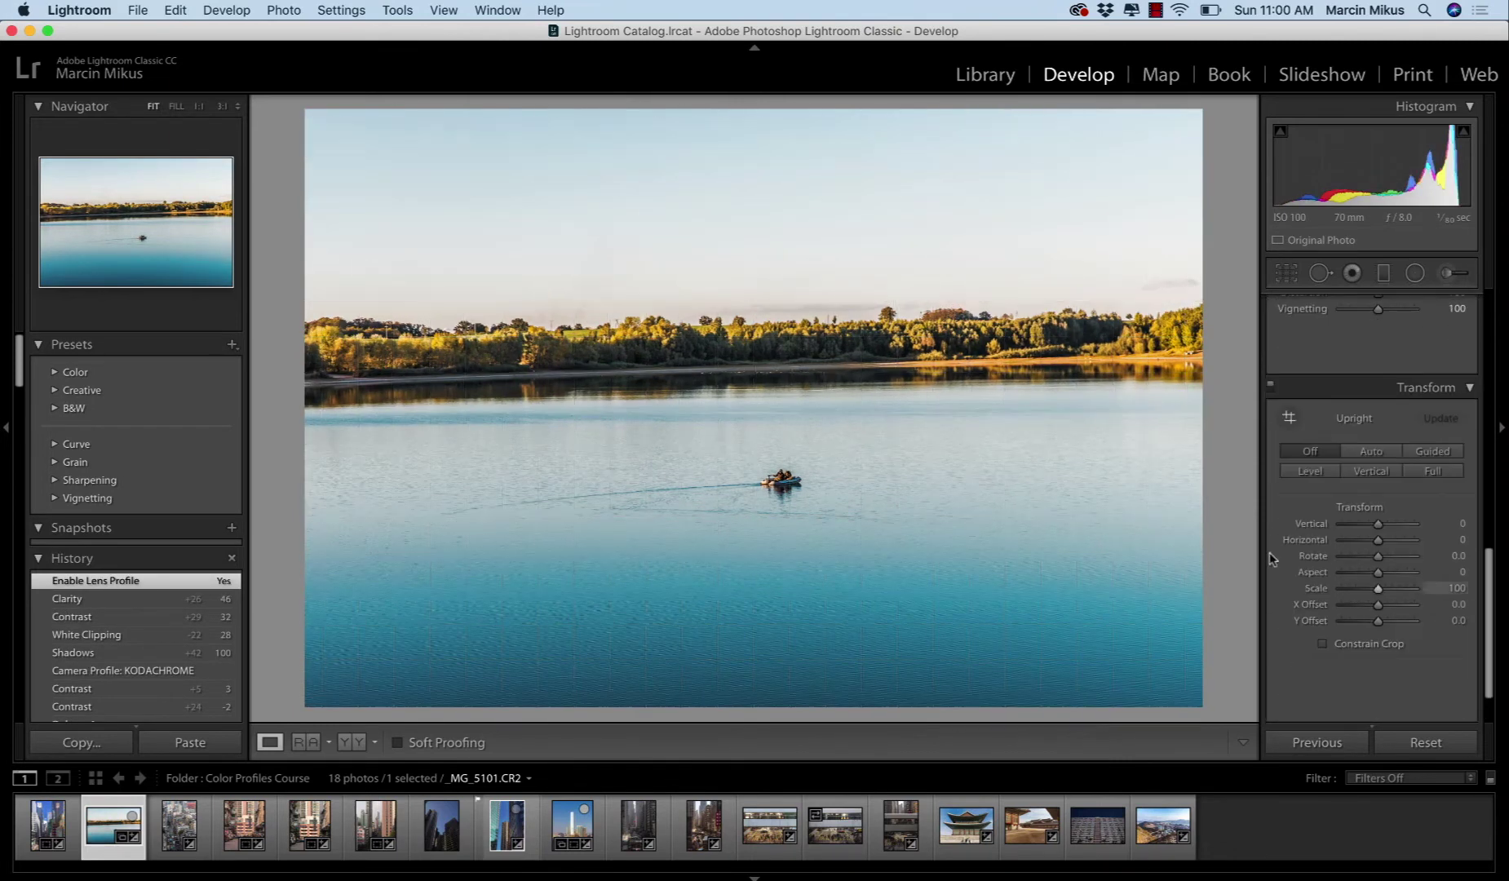
pyautogui.click(1358, 451)
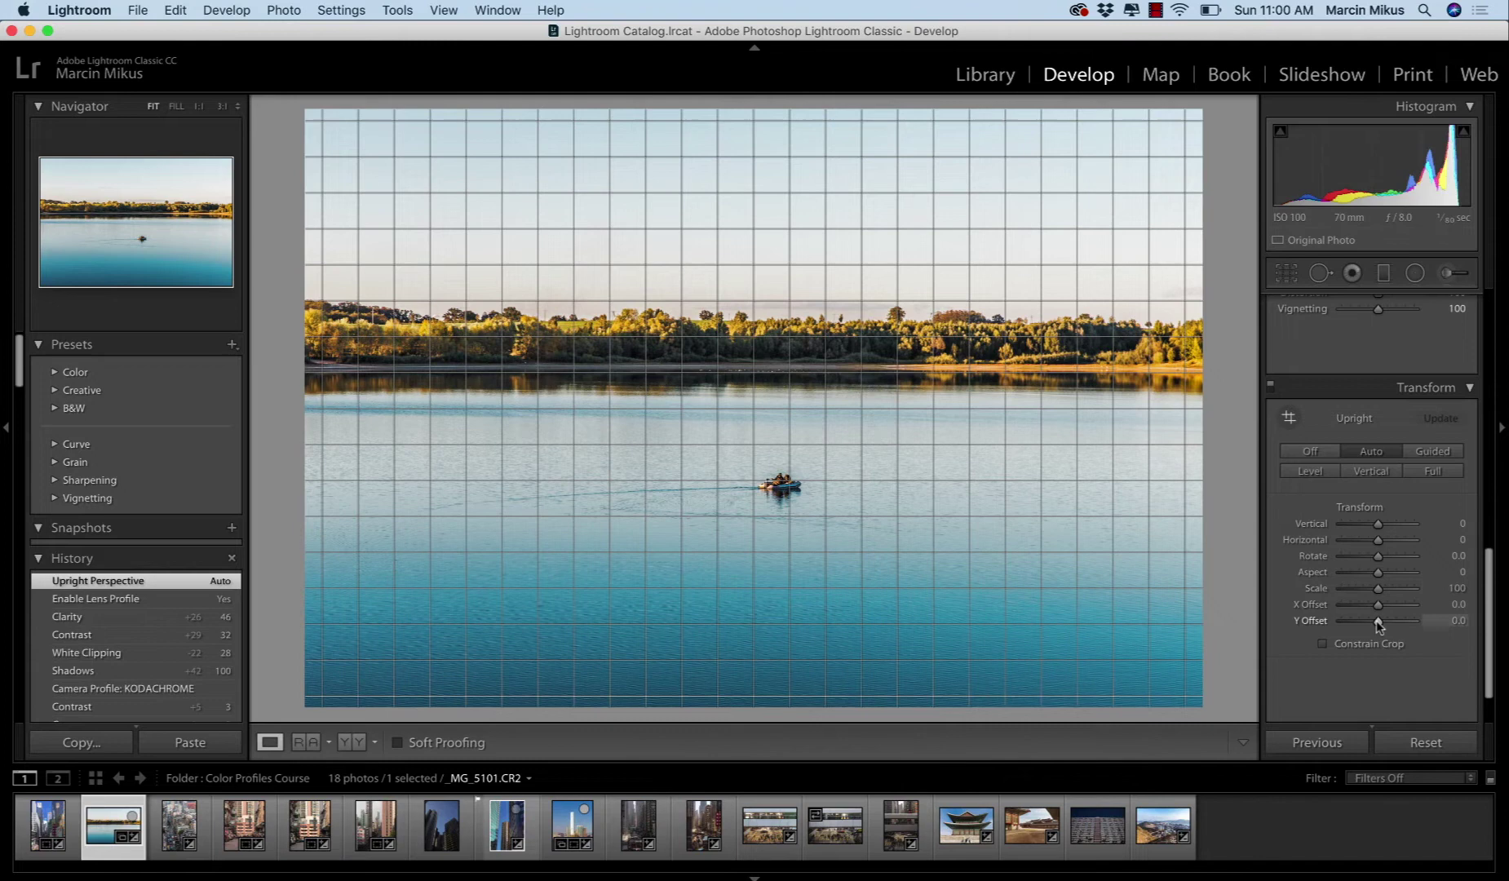
pyautogui.moveTo(1378, 624); pyautogui.dragTo(1376, 623)
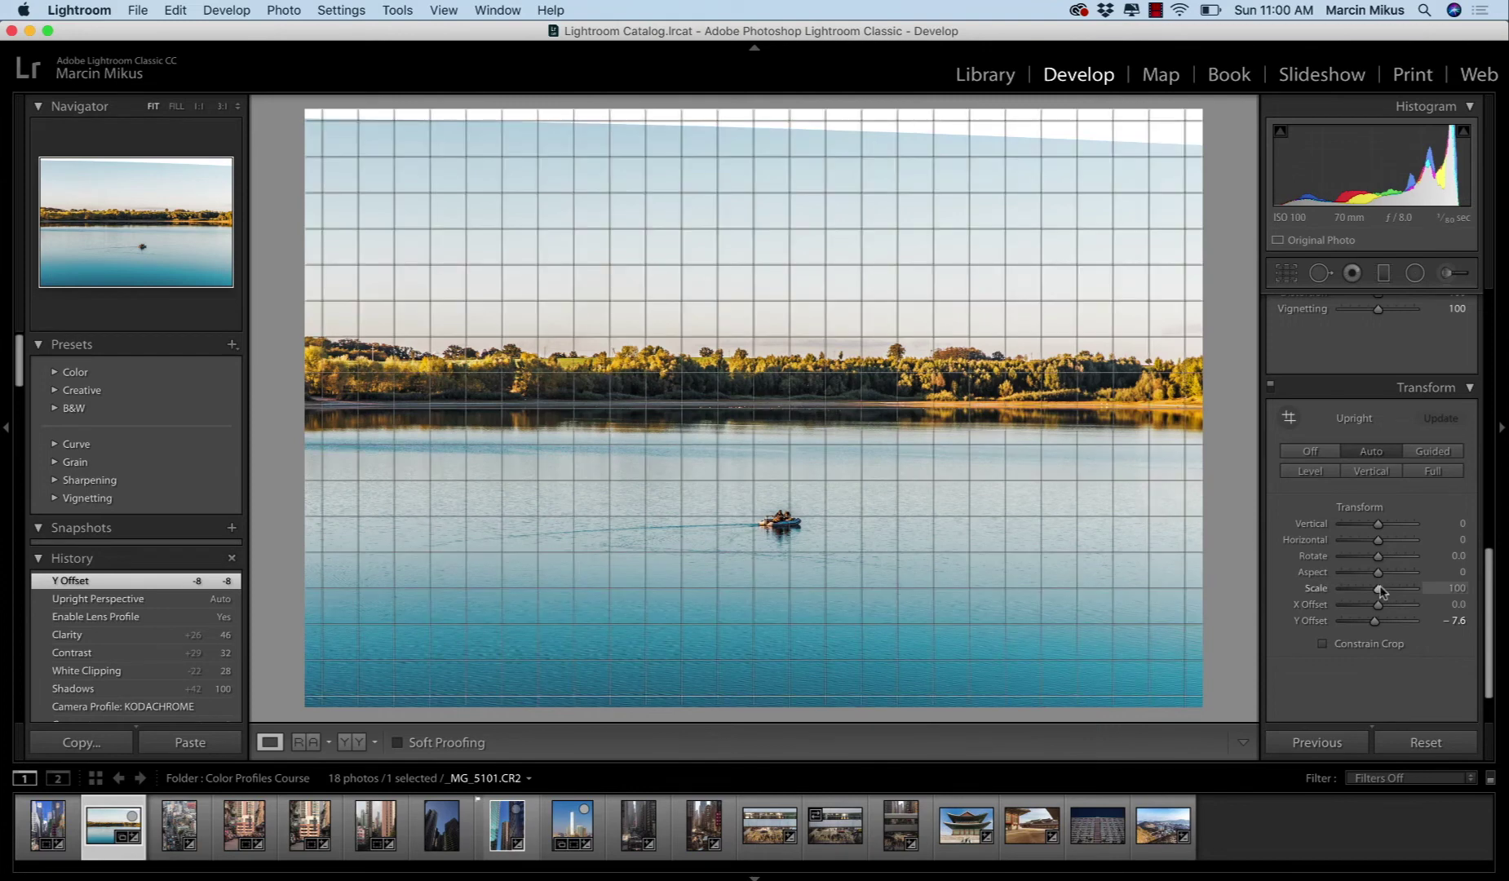
pyautogui.moveTo(1380, 588); pyautogui.dragTo(1391, 588)
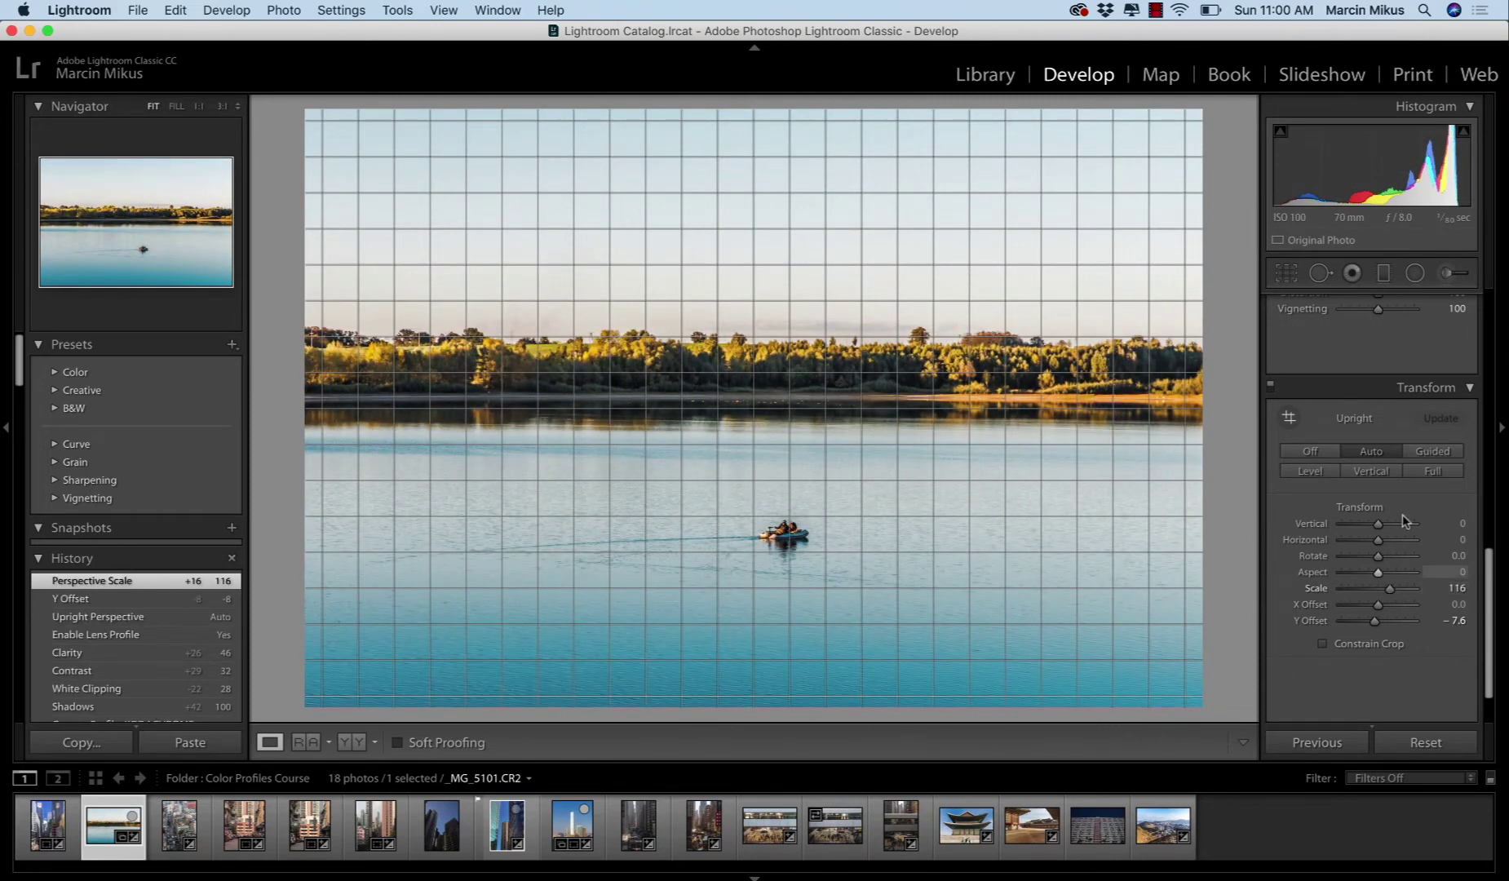
pyautogui.click(1427, 387)
pyautogui.click(1377, 552)
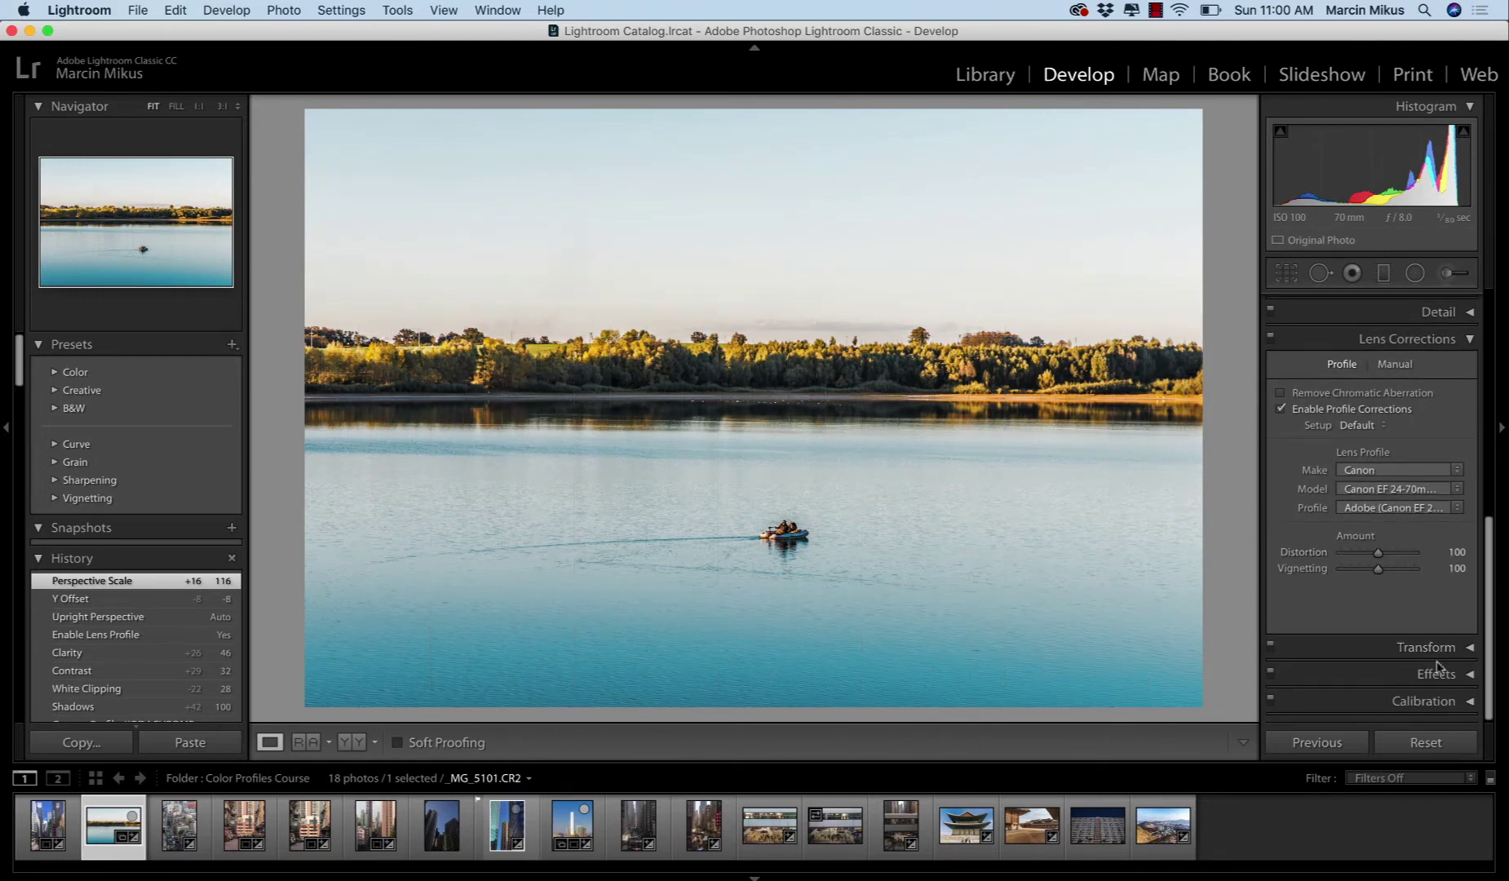
# Add grain in the Effects panel with Amount 54 and Size 29
pyautogui.click(1468, 675)
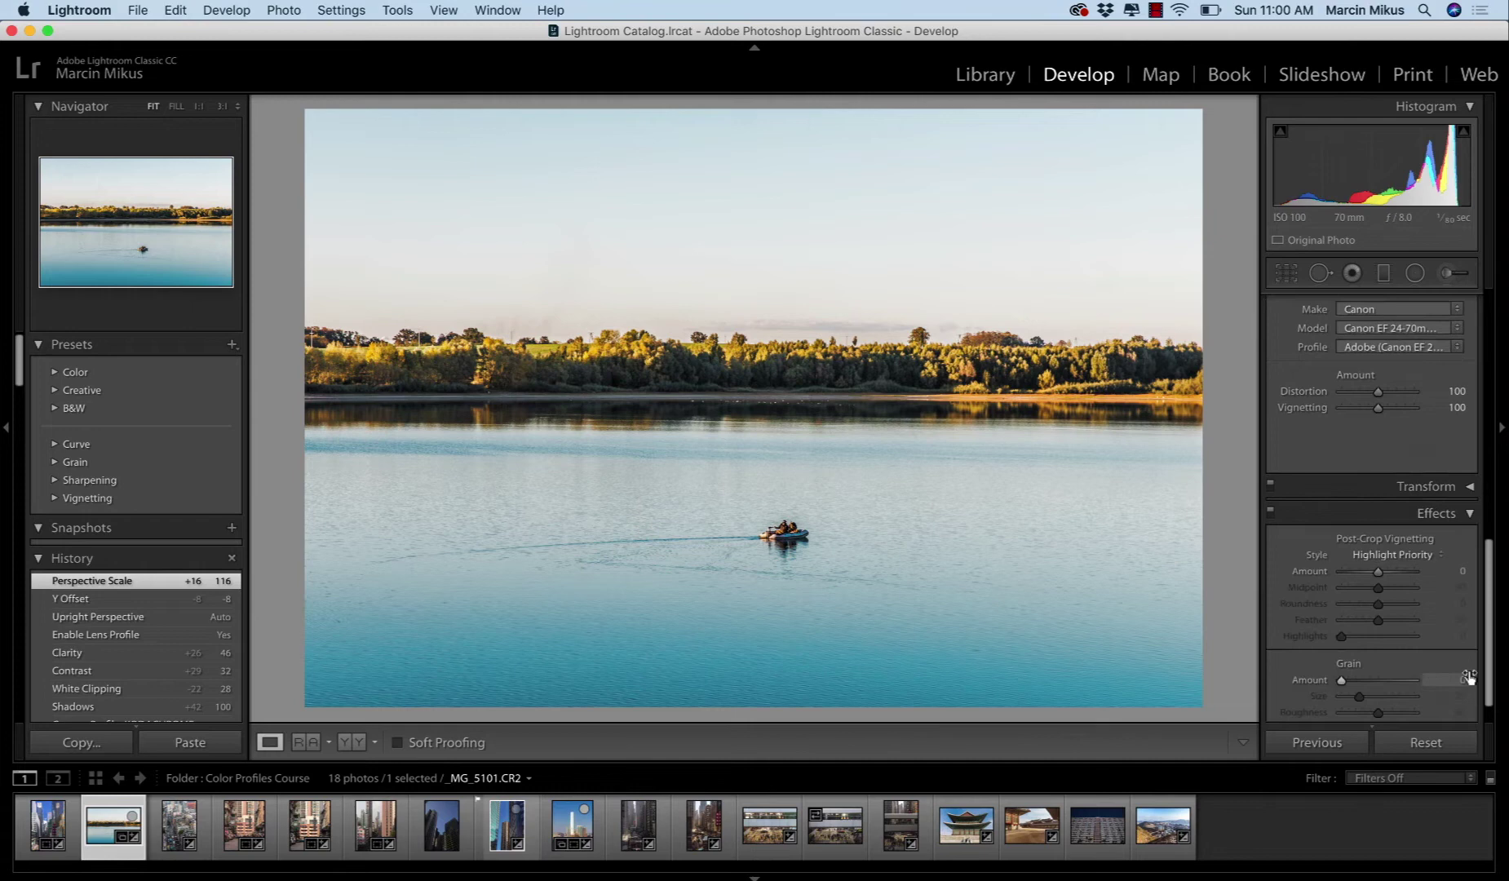
pyautogui.click(1380, 677)
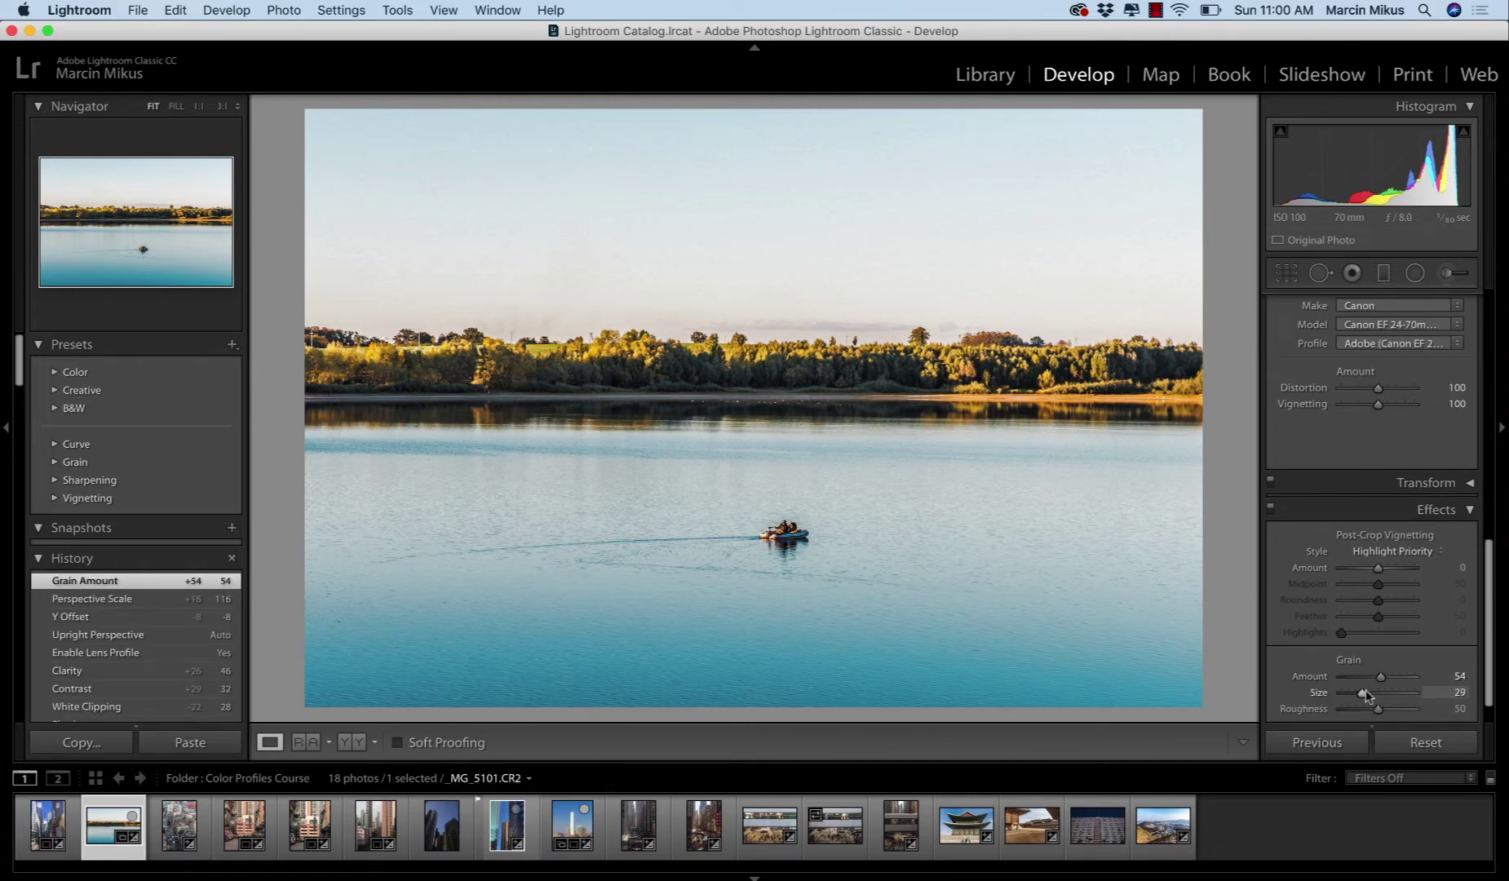
pyautogui.moveTo(1364, 691); pyautogui.dragTo(1363, 692)
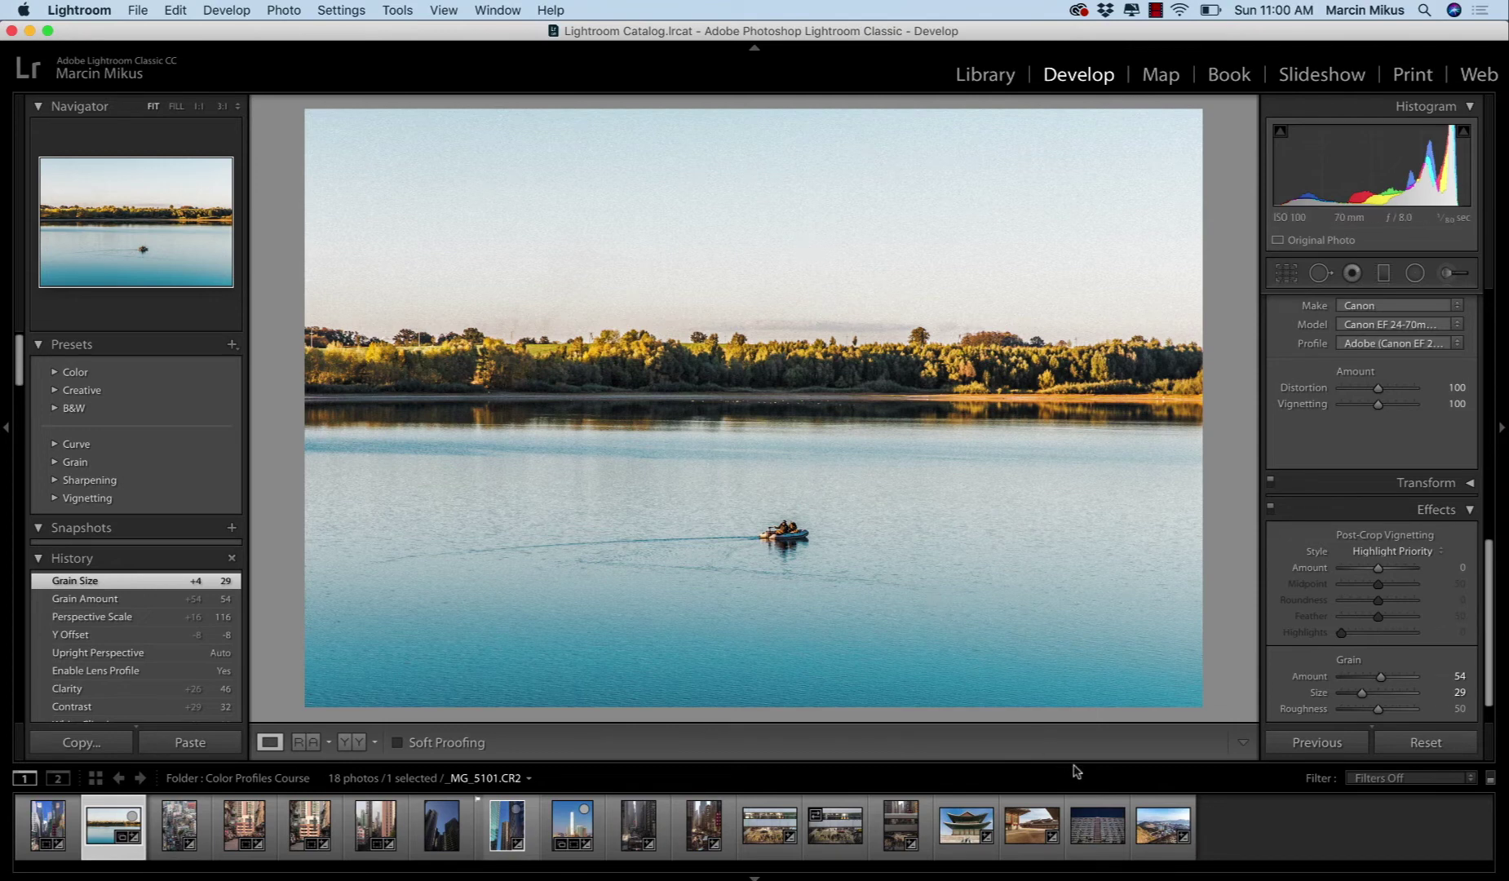
# Load _MG_6706.CR2, auto-tone it, and set Clarity +31, Dehaze +5, Shadows +62
pyautogui.click(1099, 823)
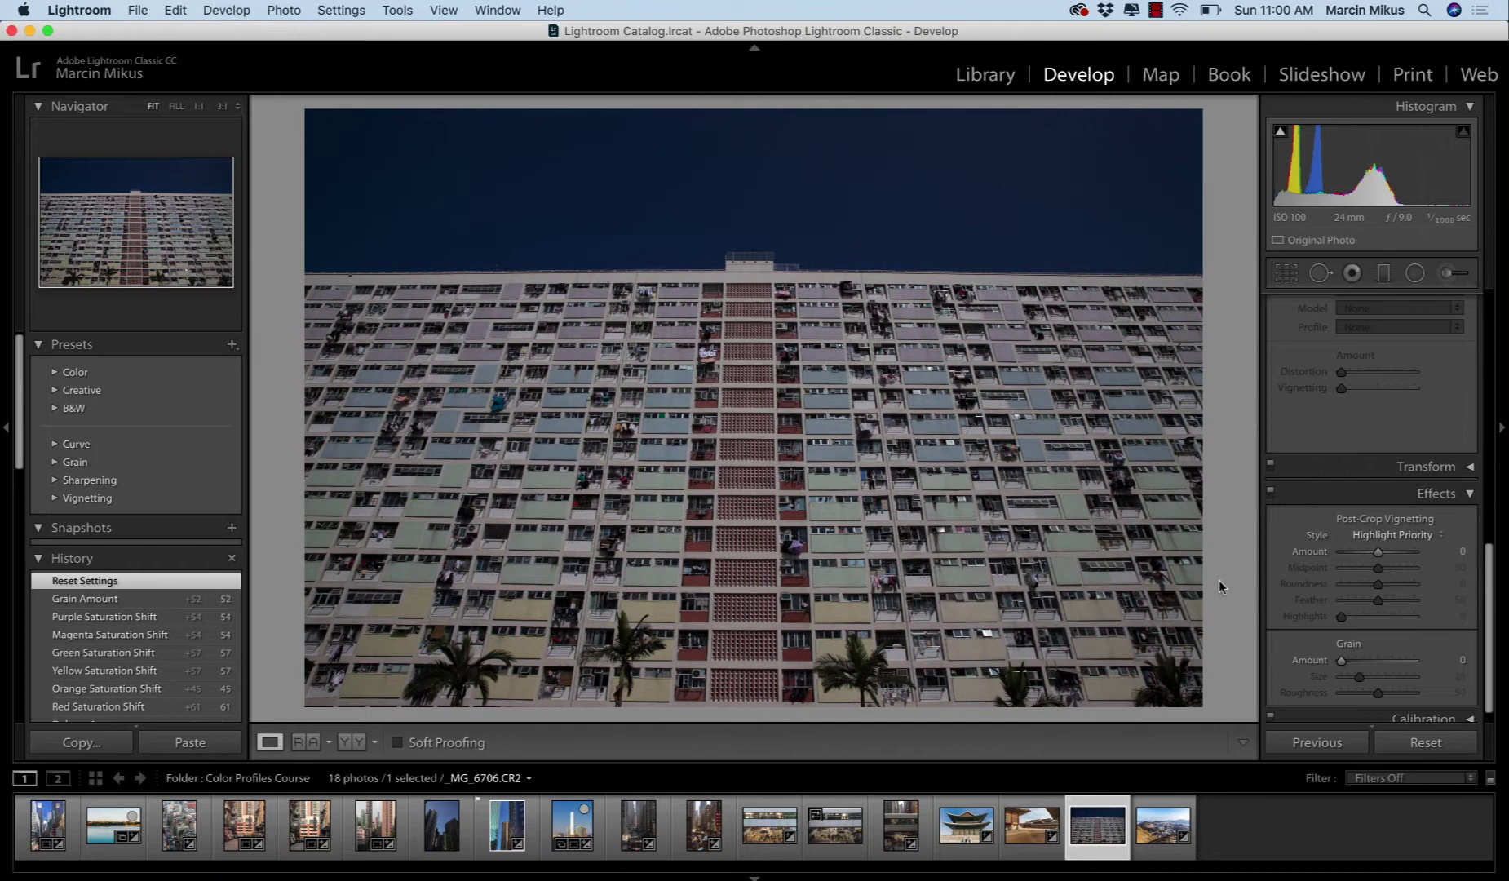
pyautogui.scroll(10, 1395, 361)
pyautogui.scroll(5, 1394, 360)
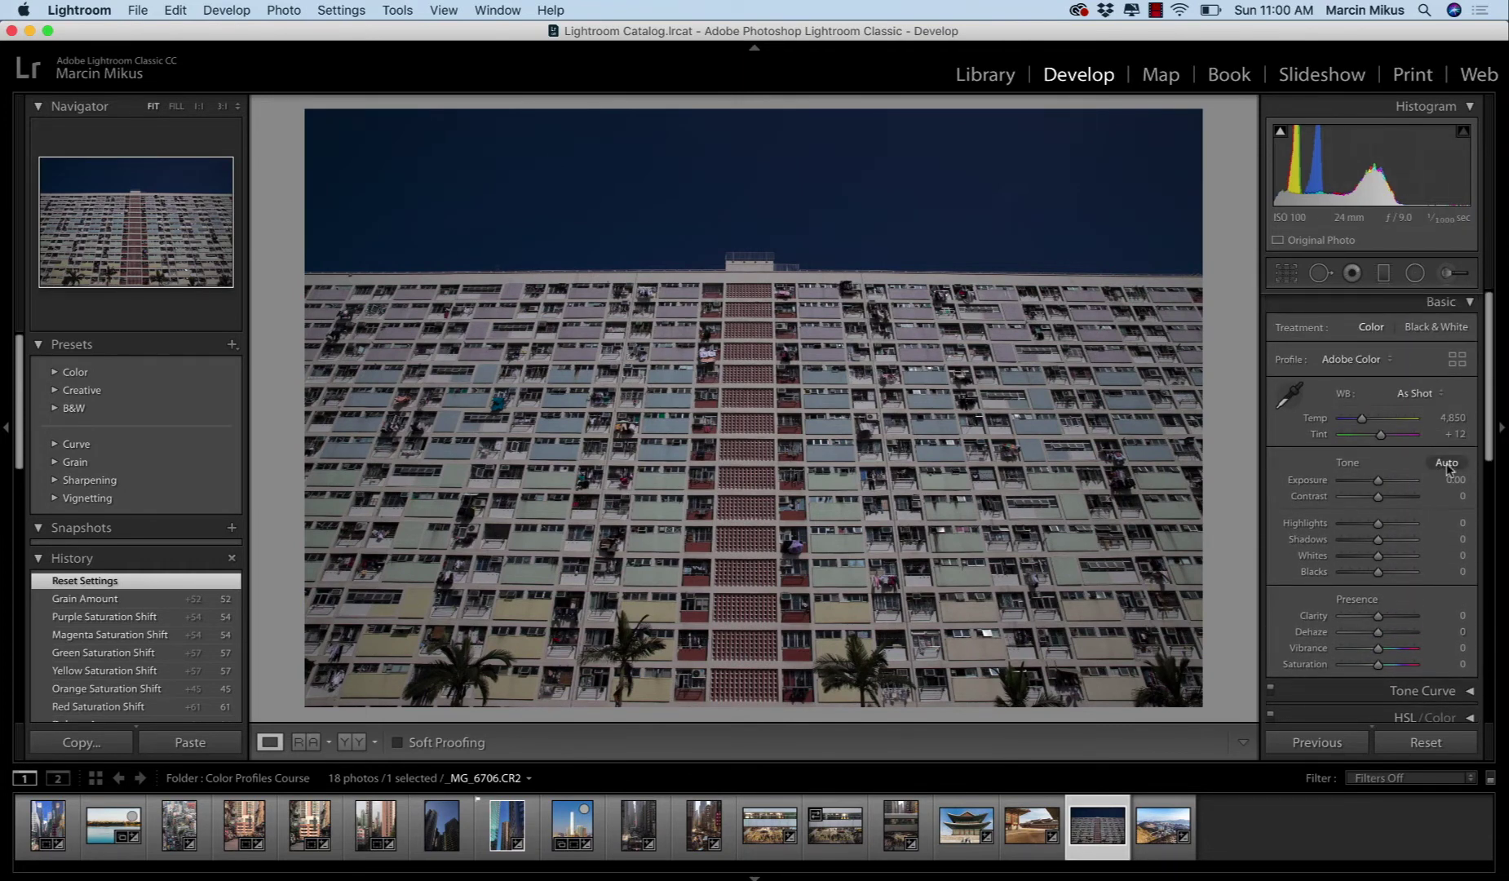
pyautogui.click(1446, 464)
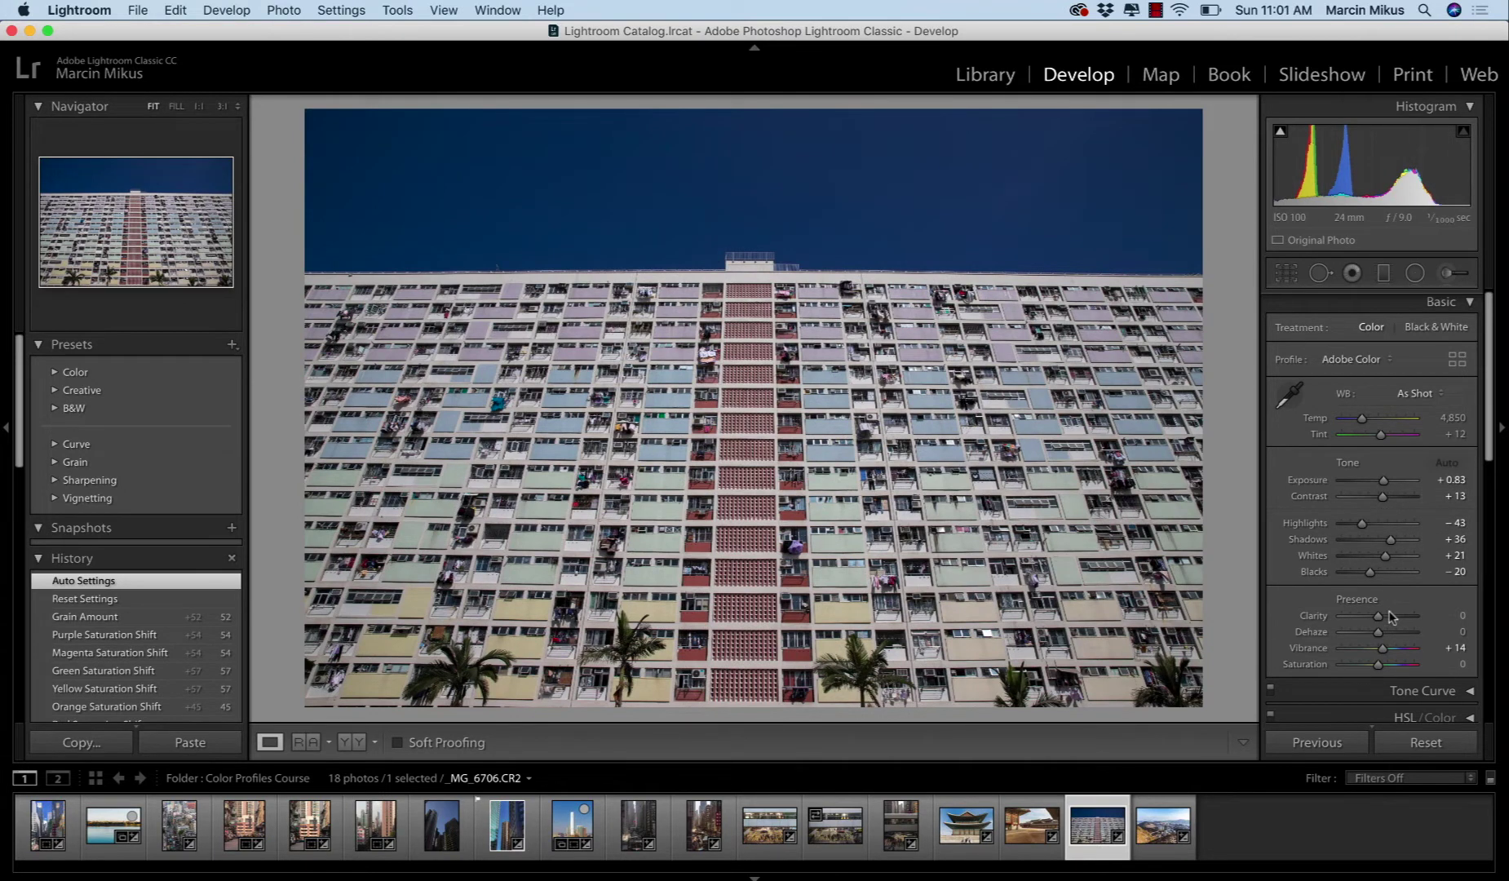
pyautogui.moveTo(1378, 616)
pyautogui.mouseDown()
pyautogui.moveTo(1390, 618)
pyautogui.moveTo(1380, 634)
pyautogui.mouseUp()
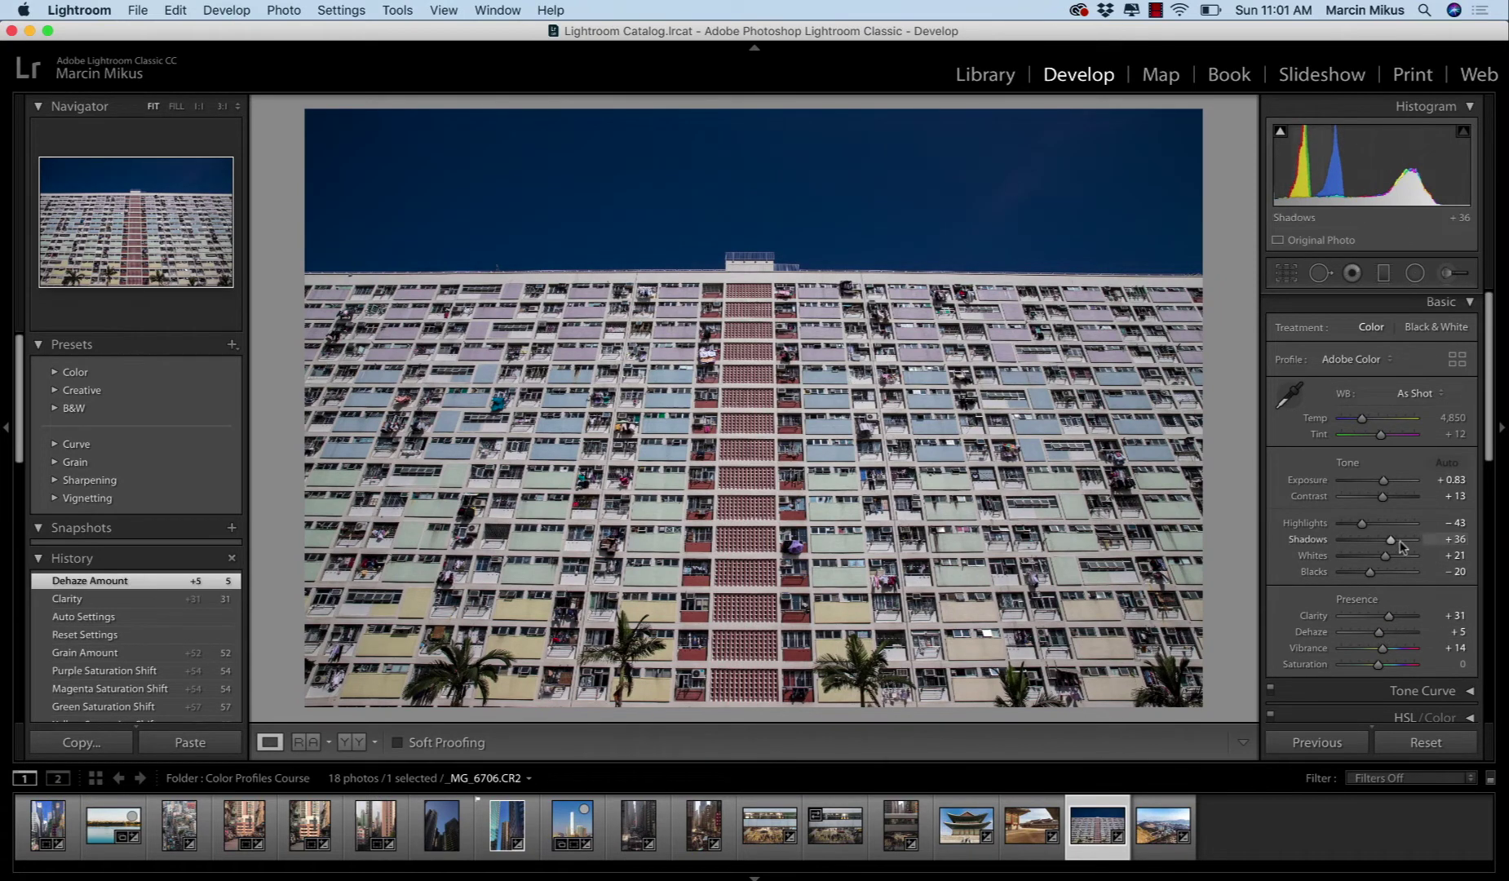
pyautogui.moveTo(1390, 539); pyautogui.dragTo(1400, 544)
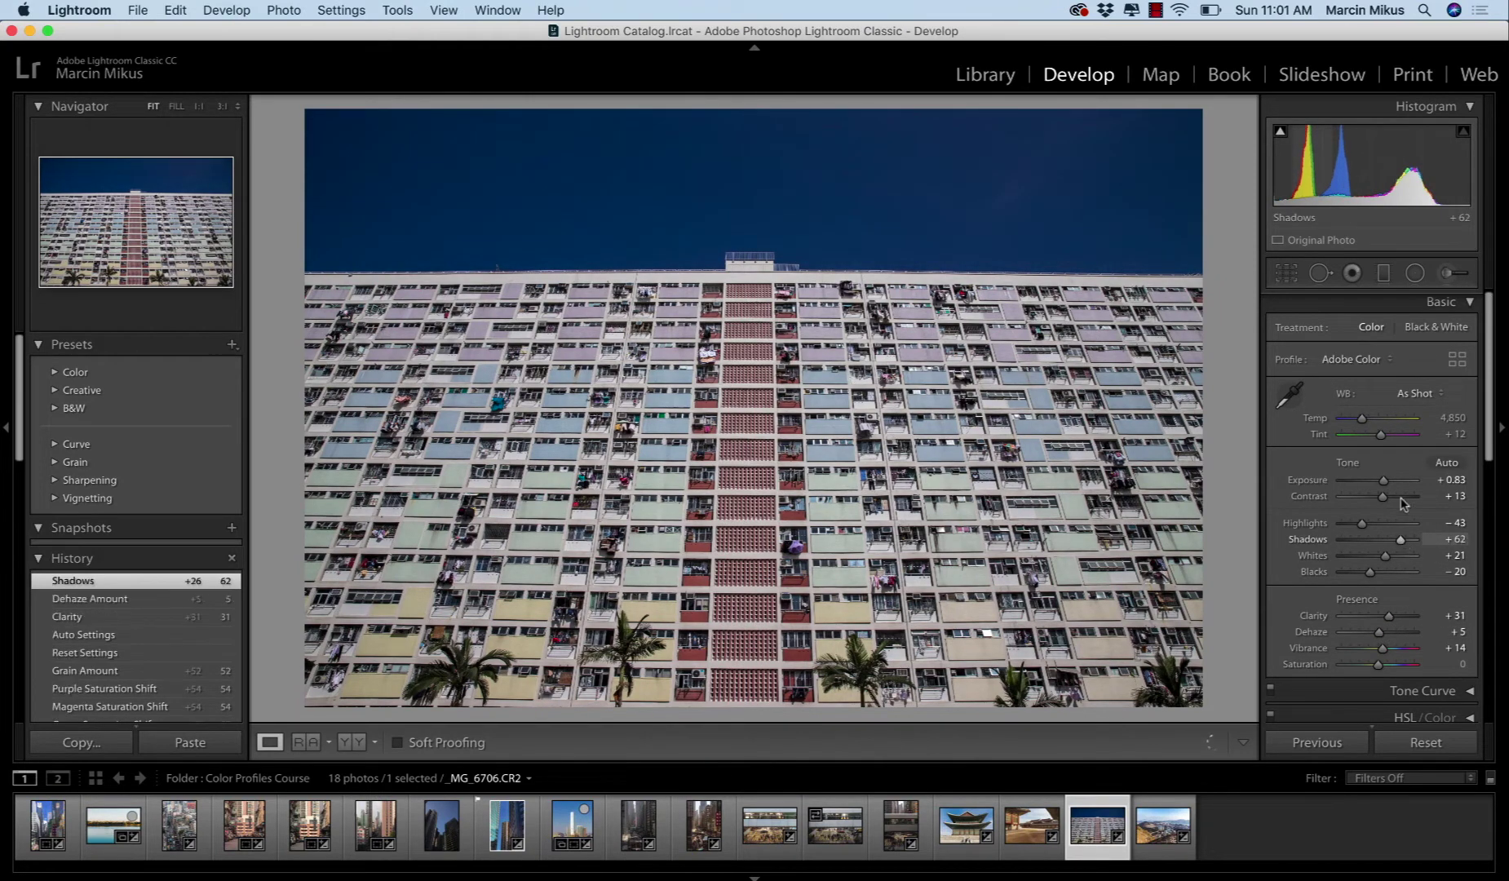
# Apply the 90s profile to the building photo at Amount 145 and close the Profile Browser
pyautogui.click(1455, 364)
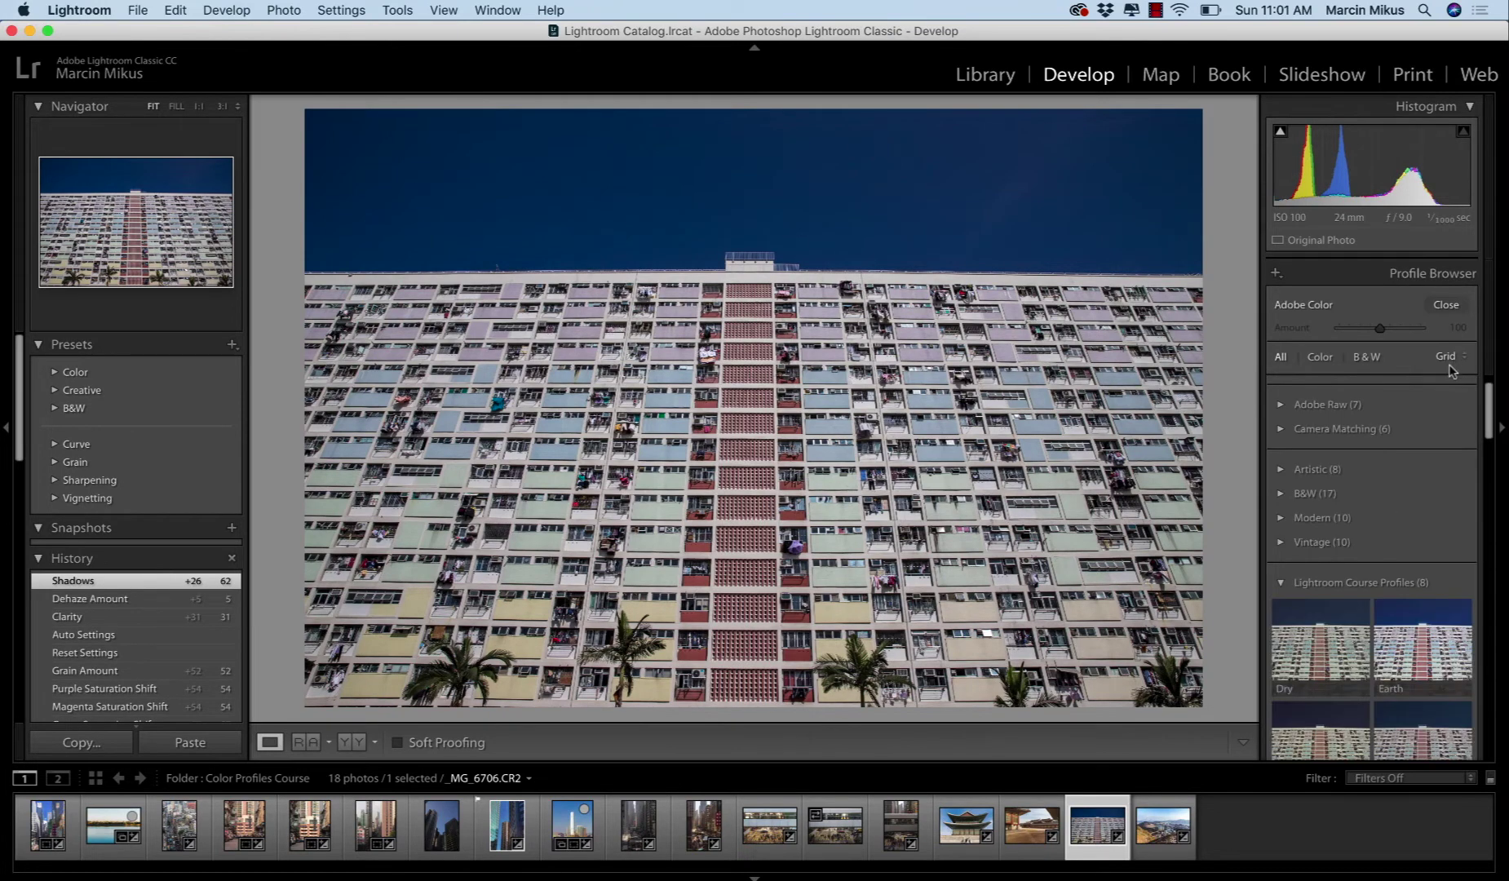
pyautogui.scroll(-5, 1370, 571)
pyautogui.scroll(-10, 1358, 601)
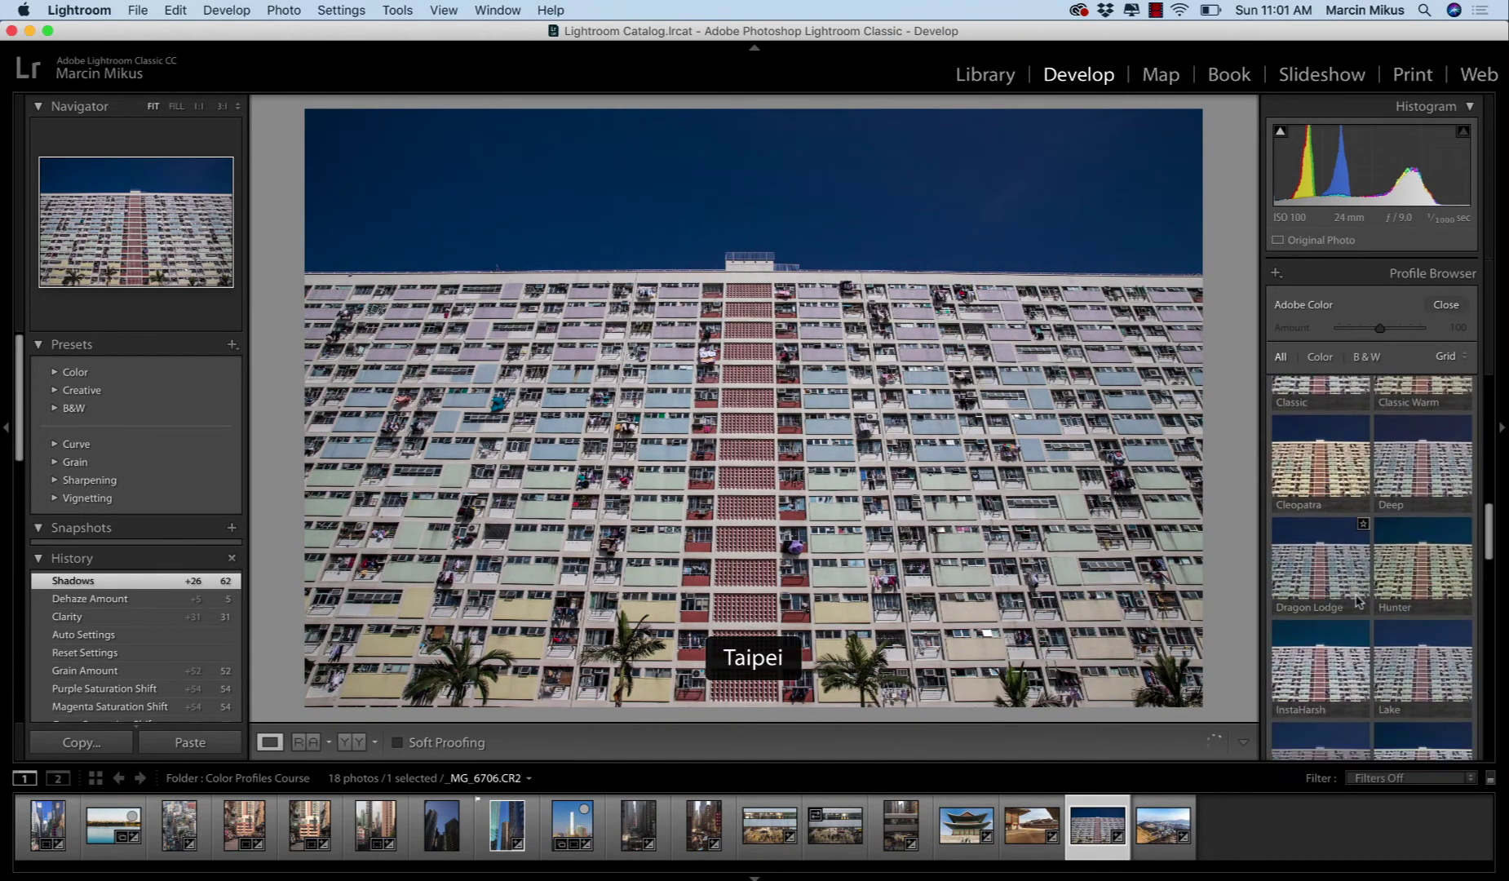
pyautogui.scroll(-10, 1357, 601)
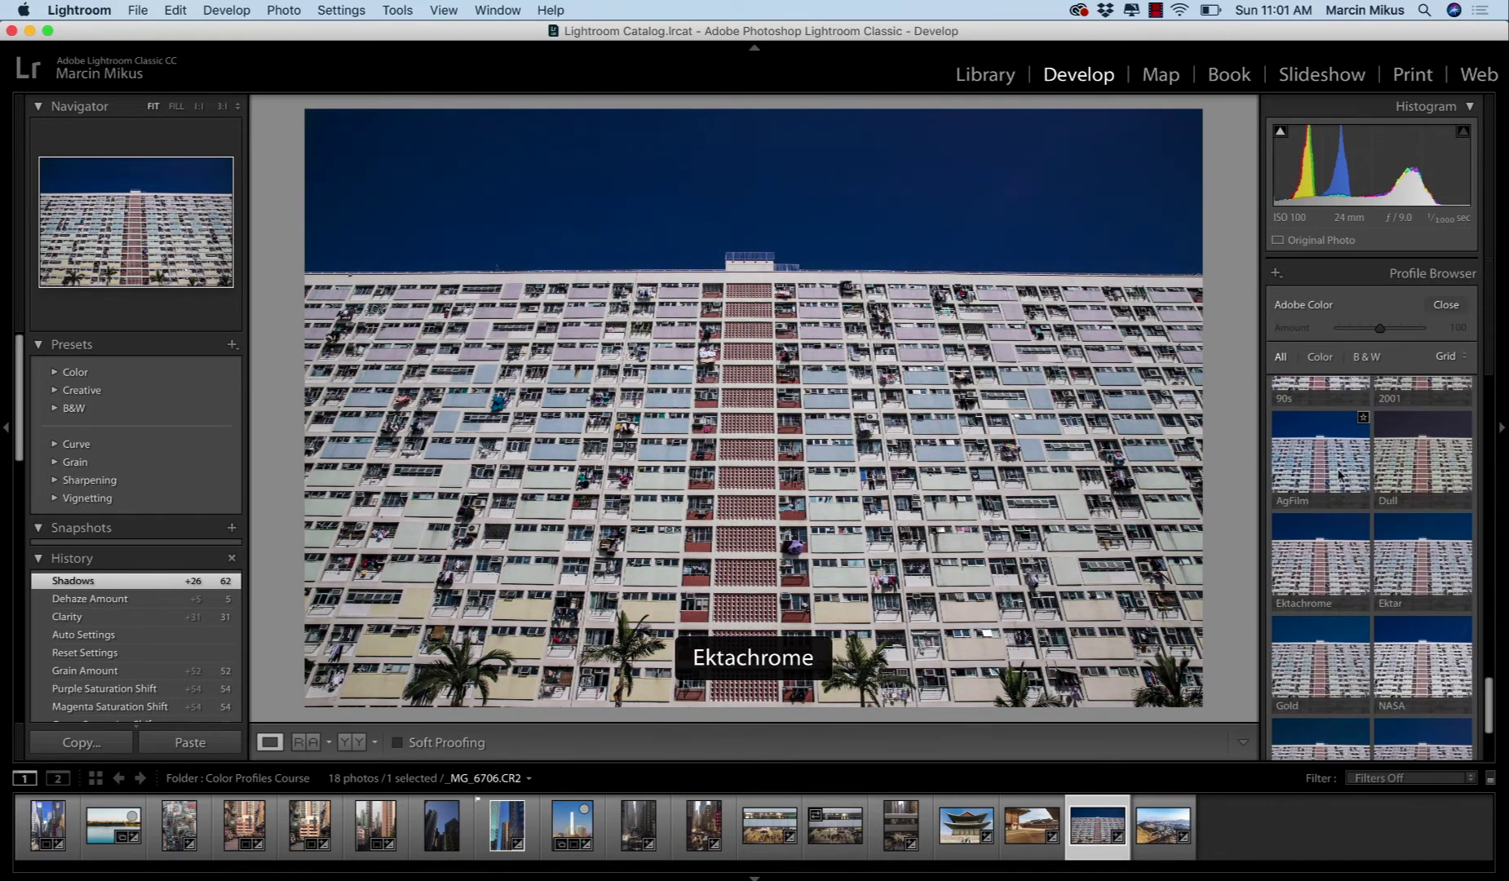
pyautogui.scroll(3, 1337, 454)
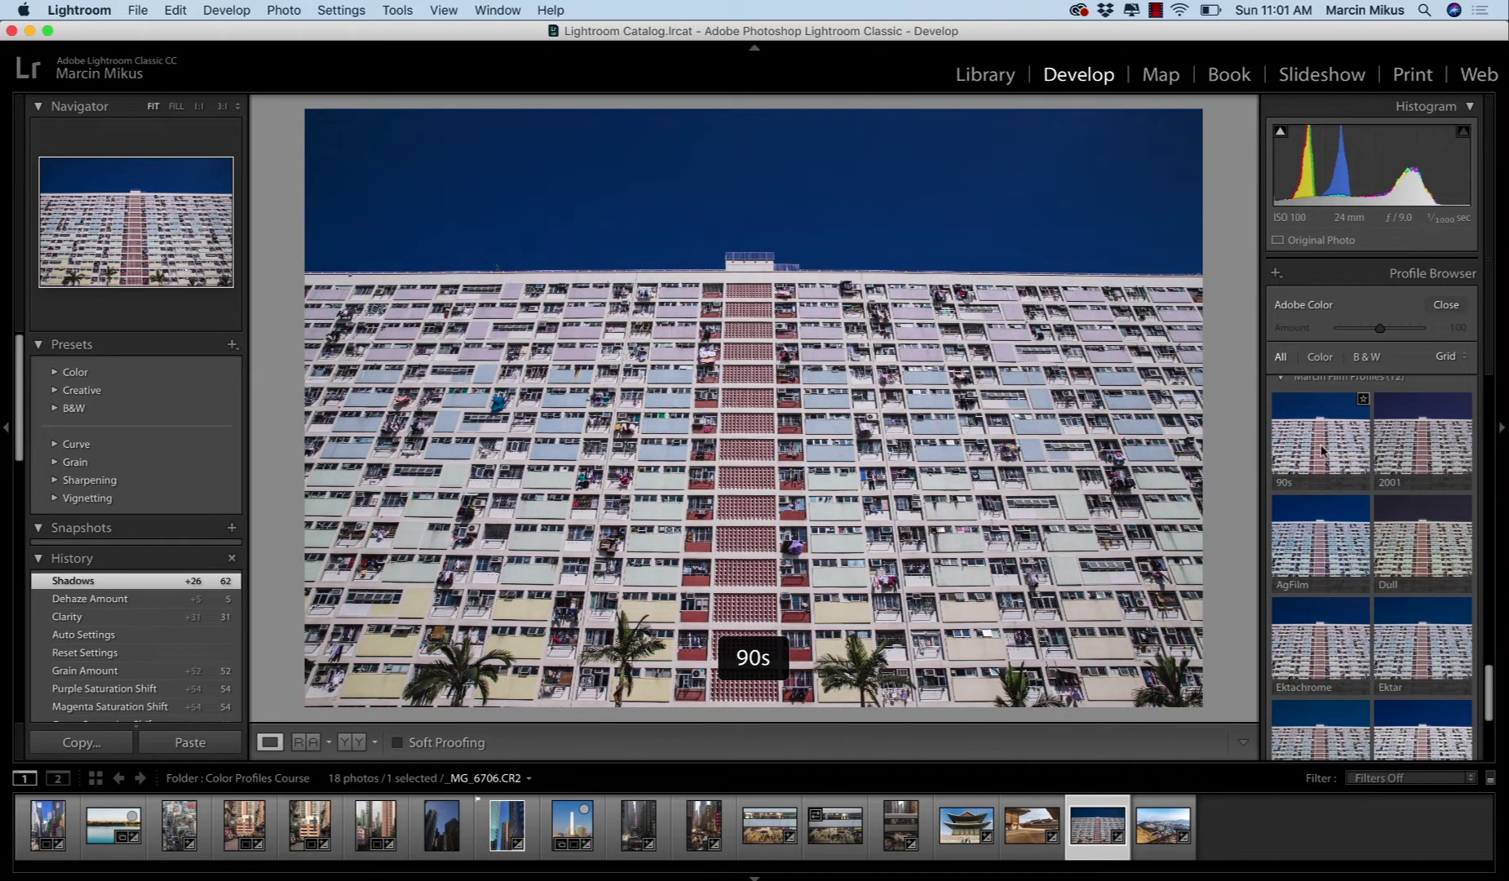
pyautogui.click(1322, 449)
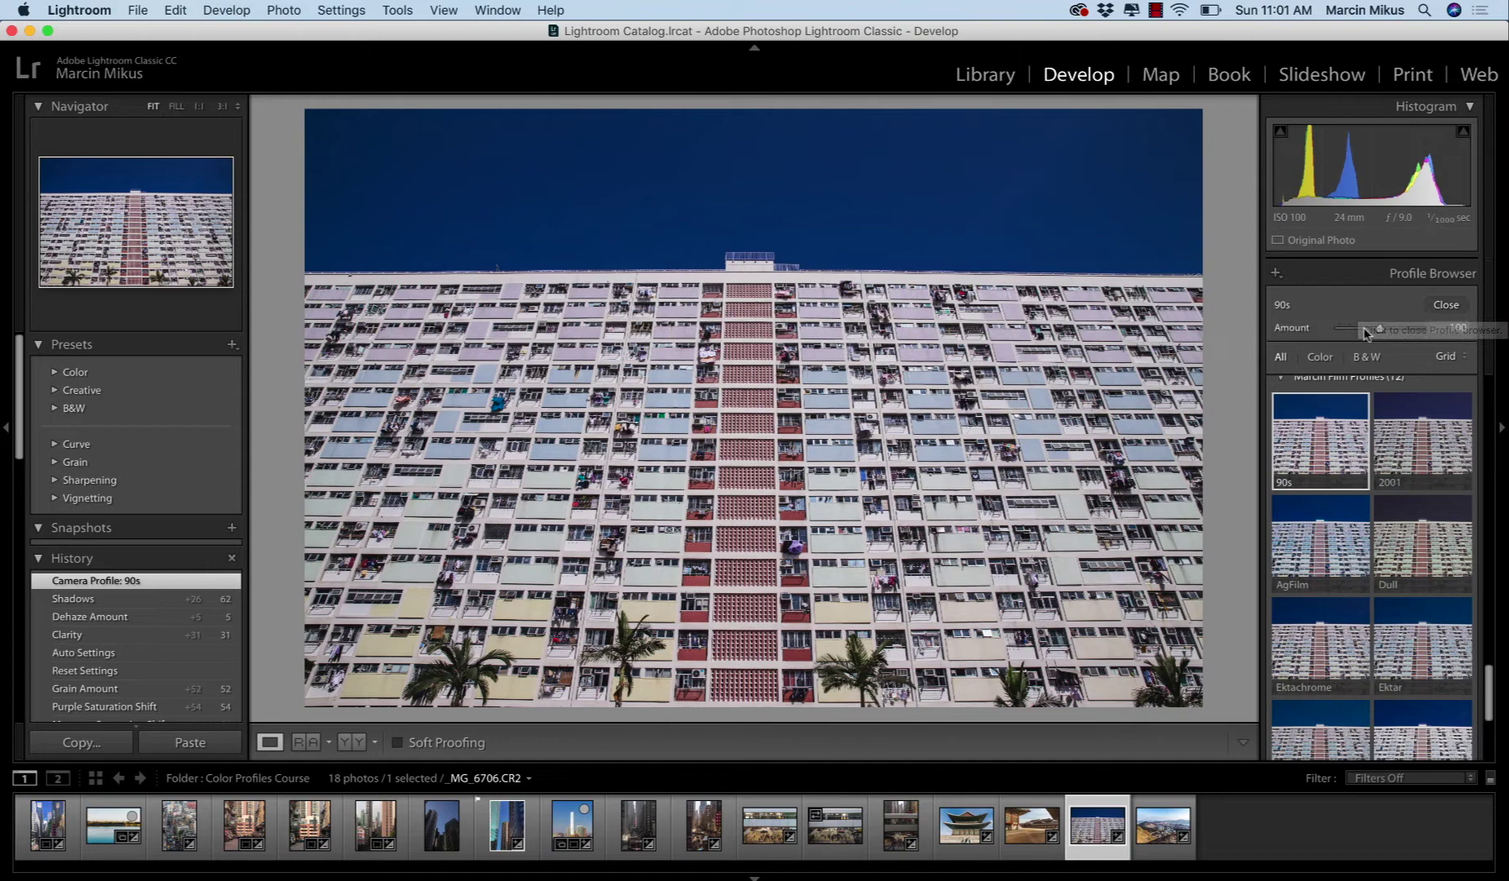
pyautogui.moveTo(1378, 327)
pyautogui.mouseDown()
pyautogui.moveTo(1429, 338)
pyautogui.moveTo(1295, 313)
pyautogui.moveTo(1384, 329)
pyautogui.moveTo(1370, 332)
pyautogui.moveTo(1464, 327)
pyautogui.moveTo(1397, 327)
pyautogui.mouseUp()
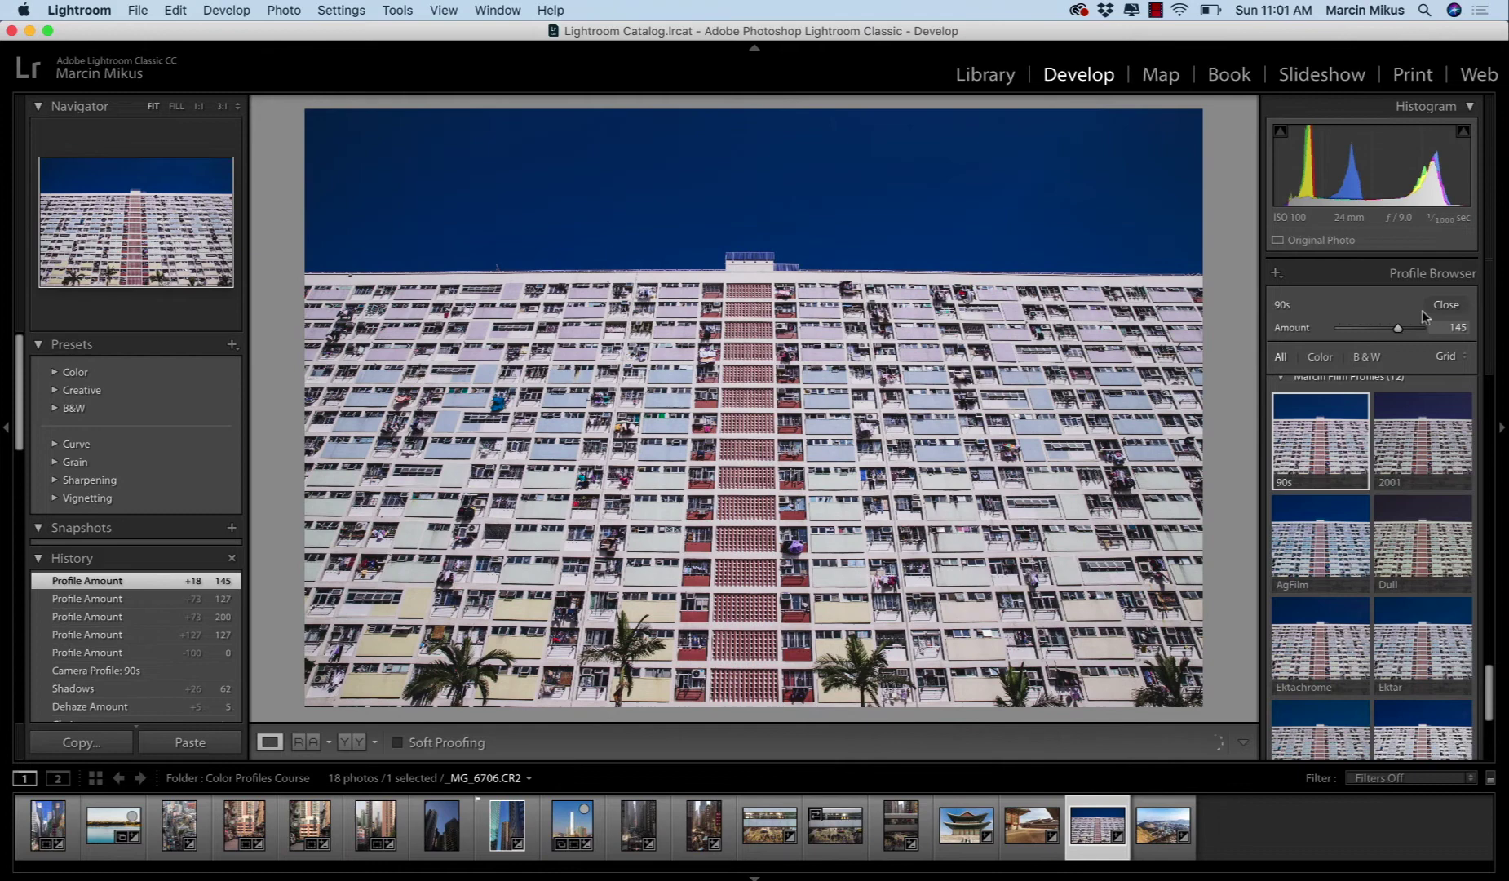
pyautogui.click(1444, 305)
pyautogui.scroll(-3, 1391, 523)
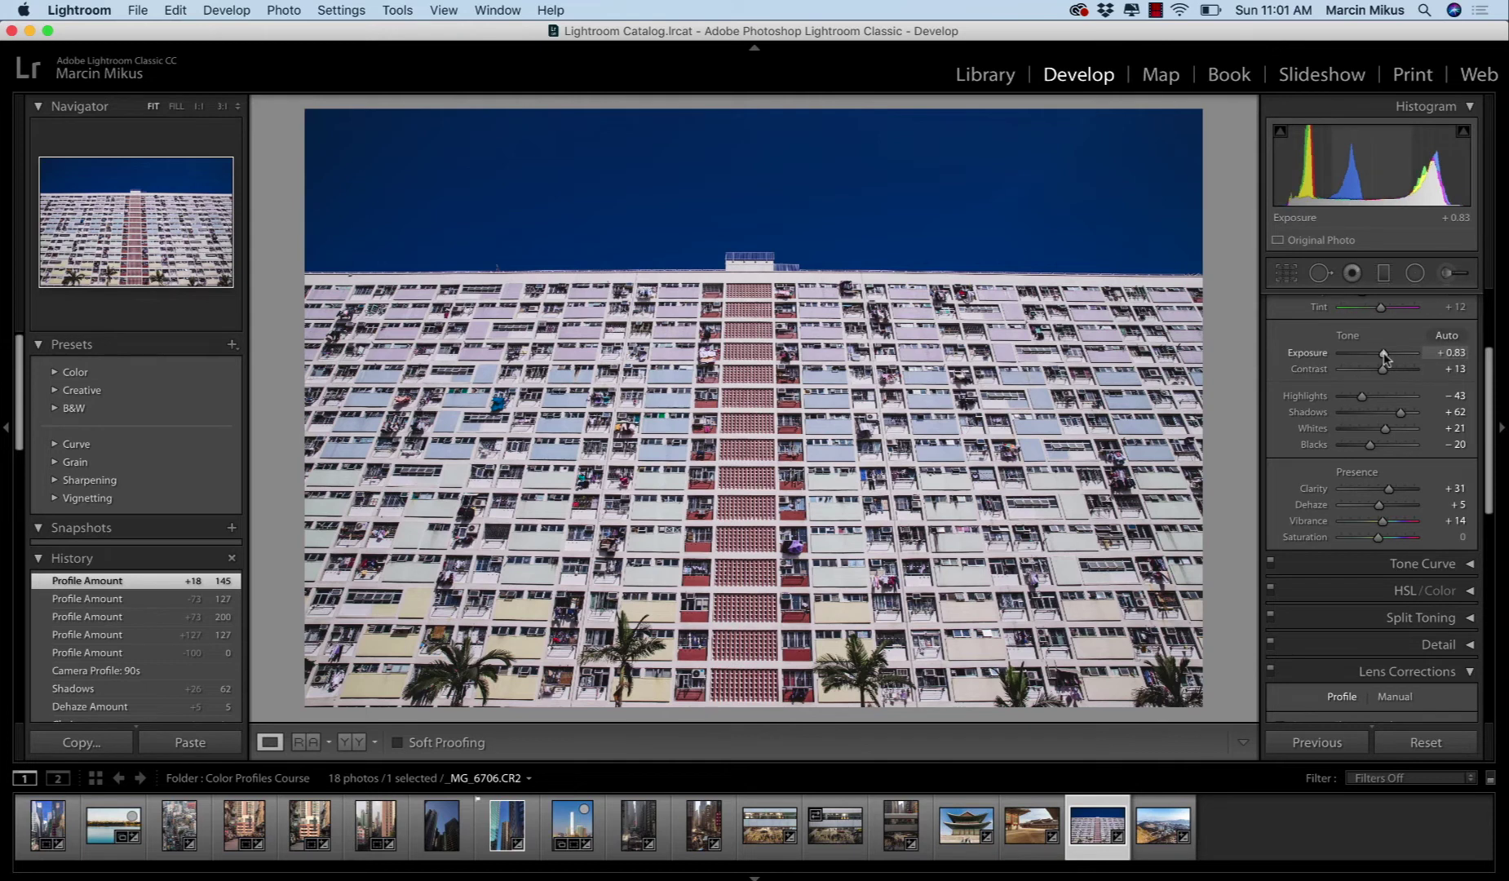
# Raise Exposure to +0.95 and lift Blacks from −20 to −6
pyautogui.moveTo(1384, 356); pyautogui.dragTo(1386, 353)
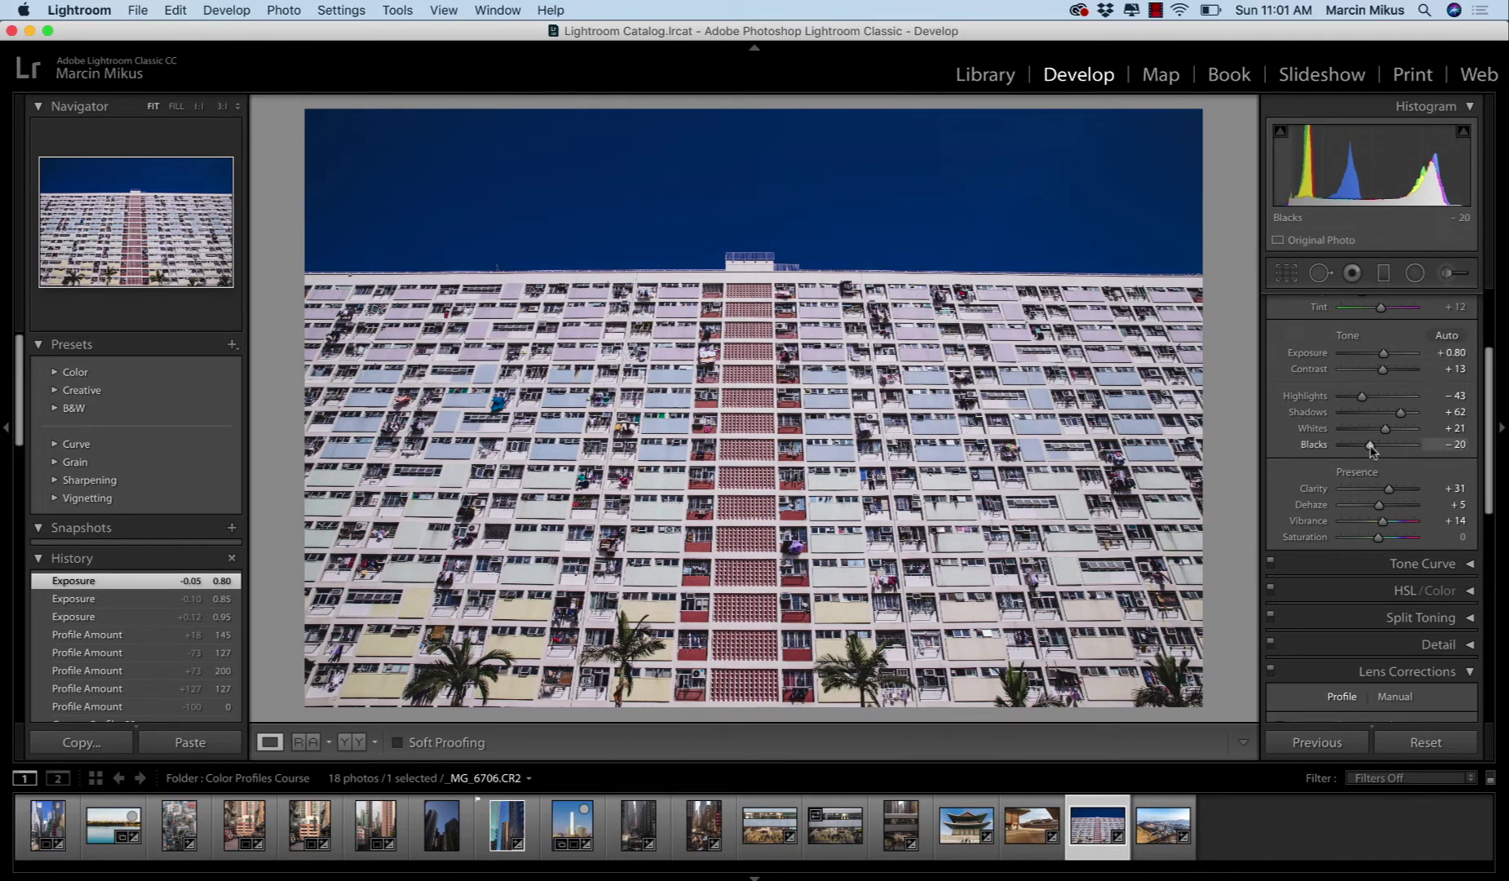
pyautogui.moveTo(1371, 445); pyautogui.dragTo(1376, 446)
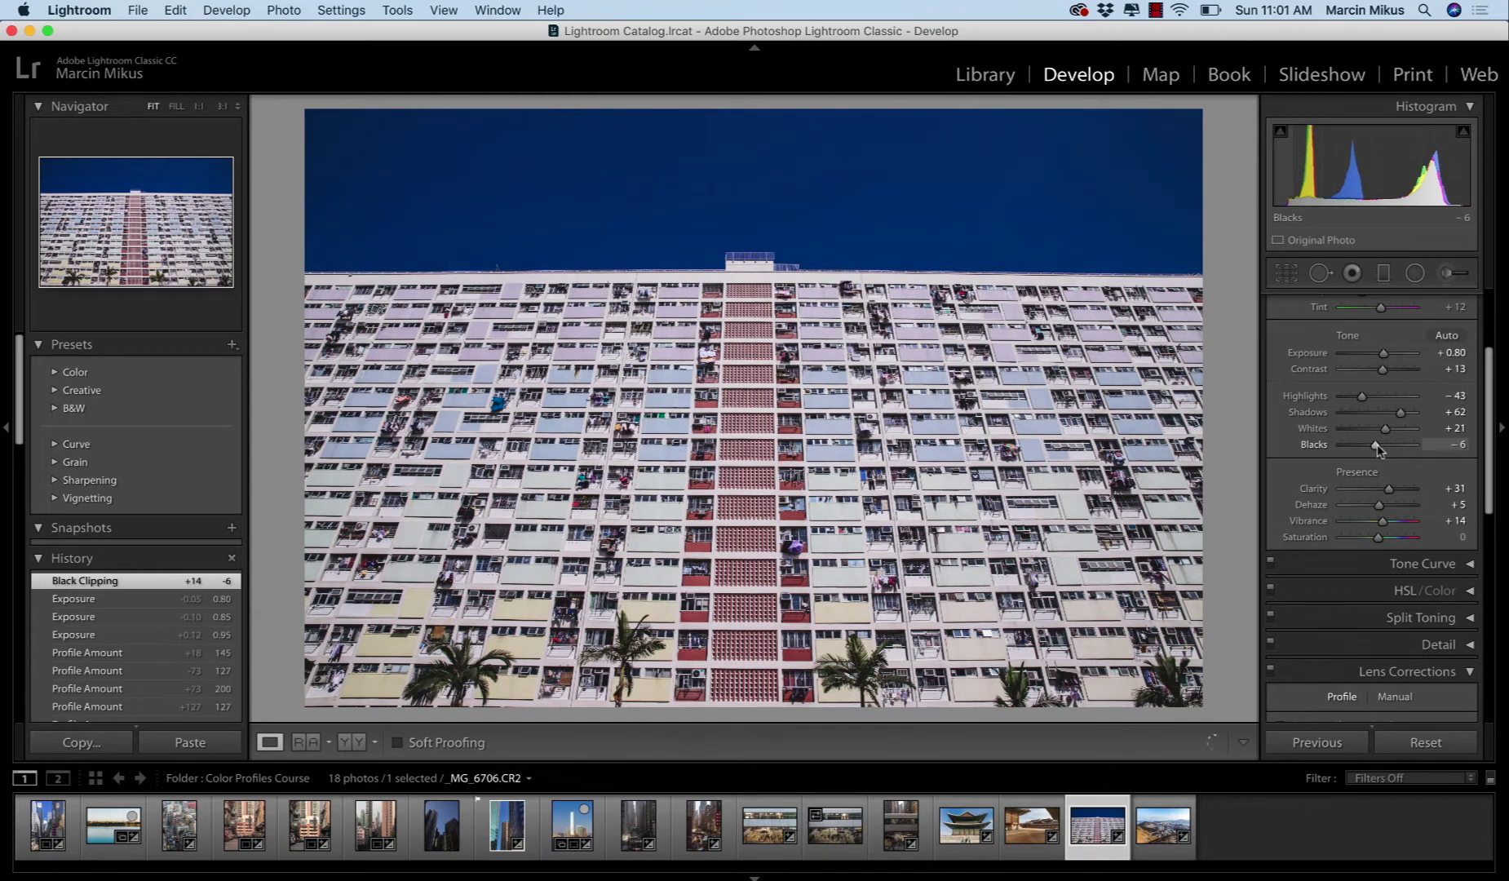
pyautogui.click(1470, 590)
pyautogui.scroll(-5, 1380, 571)
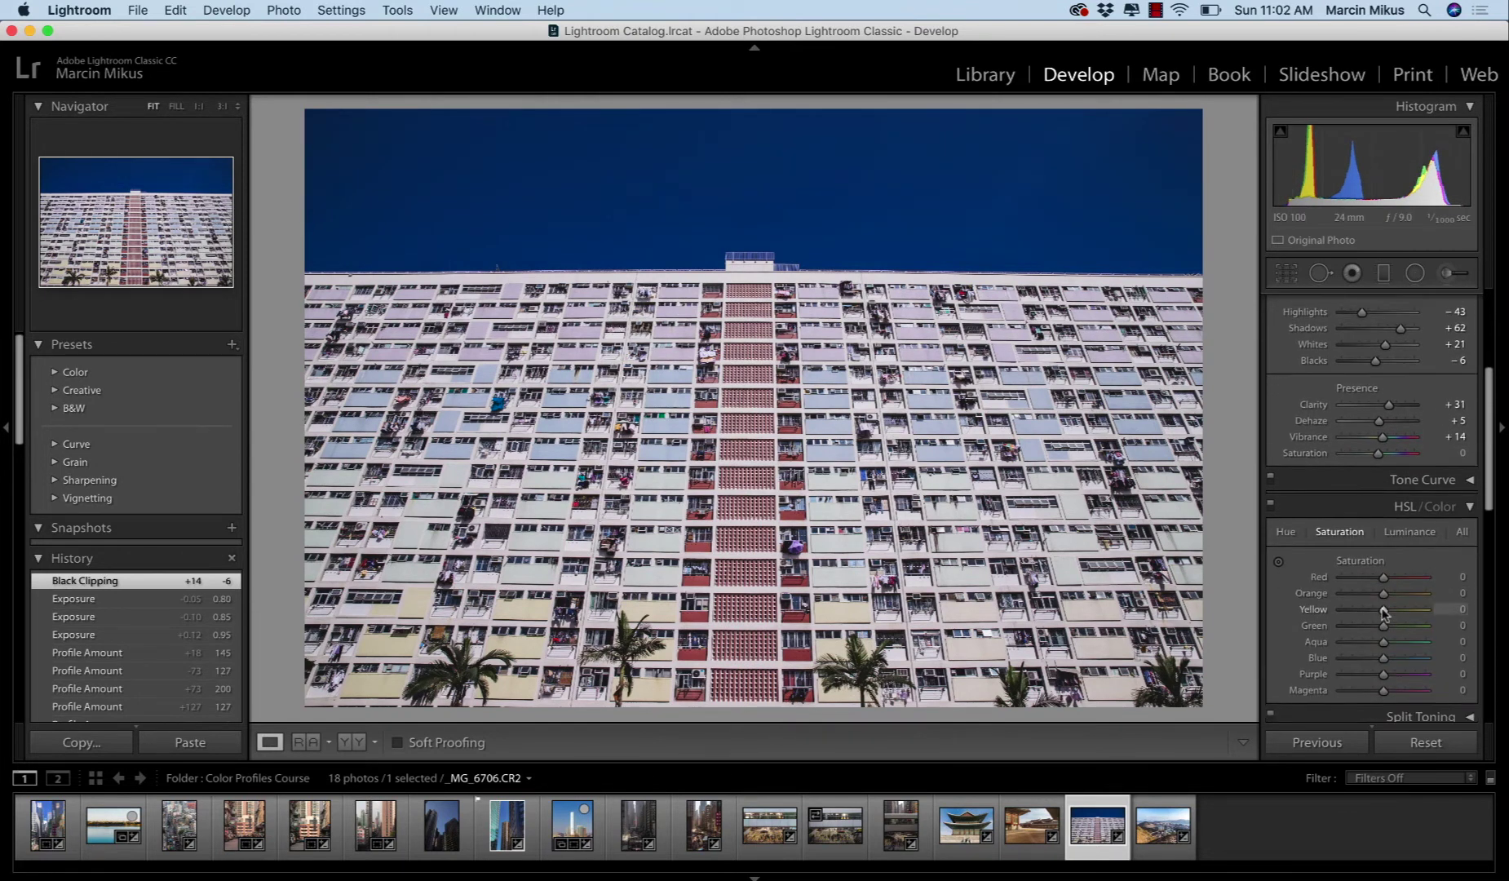
# Saturate Red +83, Orange +82, Yellow +71, Purple +77, Magenta +66; set Highlights −58, Shadows +100
pyautogui.click(1417, 527)
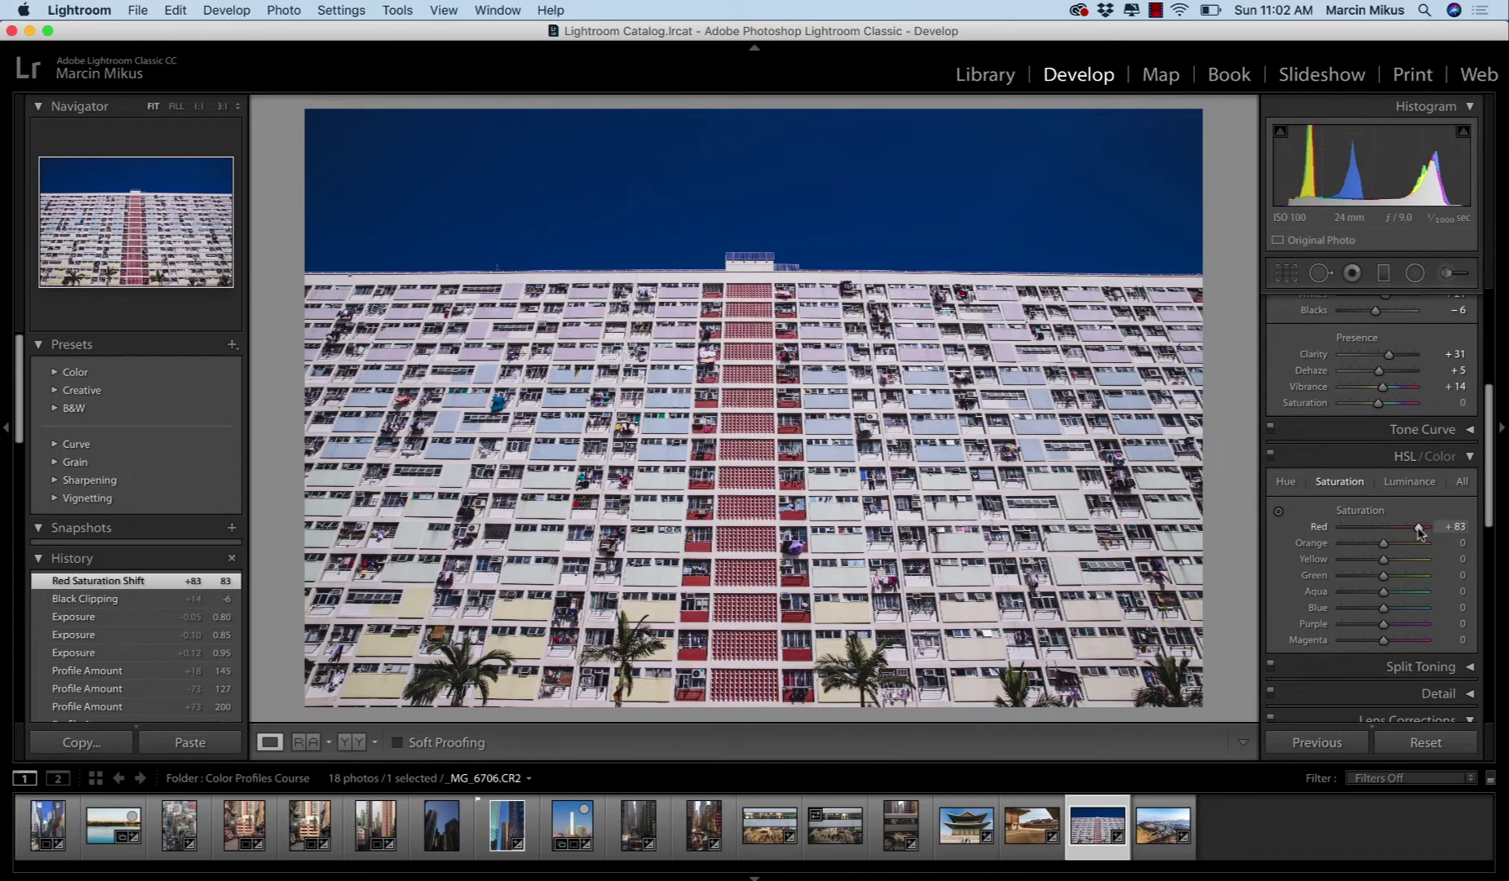
pyautogui.click(1417, 542)
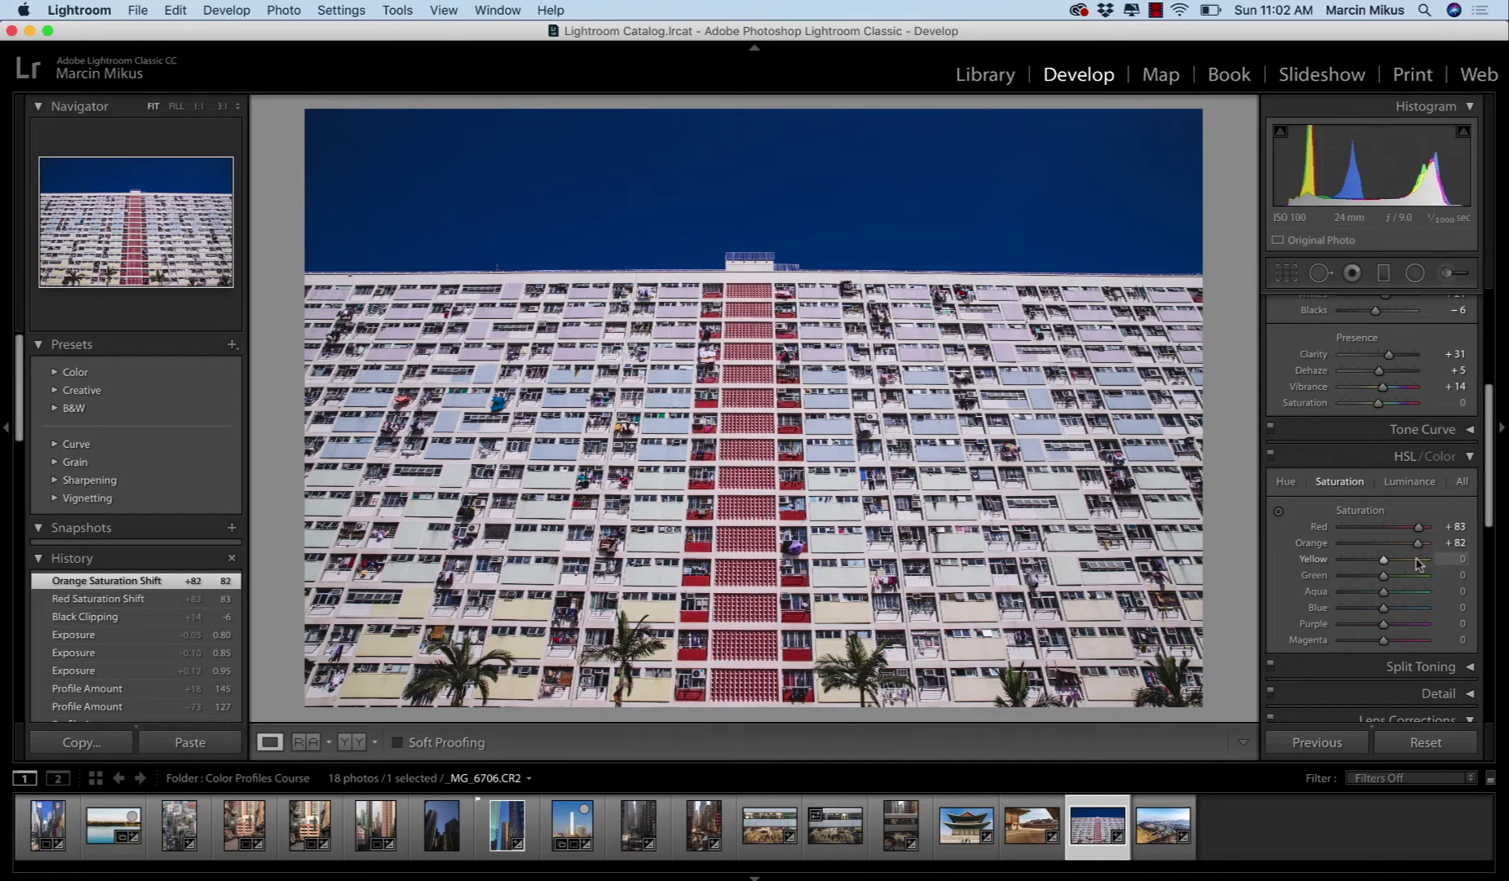
pyautogui.click(1417, 560)
pyautogui.moveTo(1415, 561); pyautogui.dragTo(1411, 561)
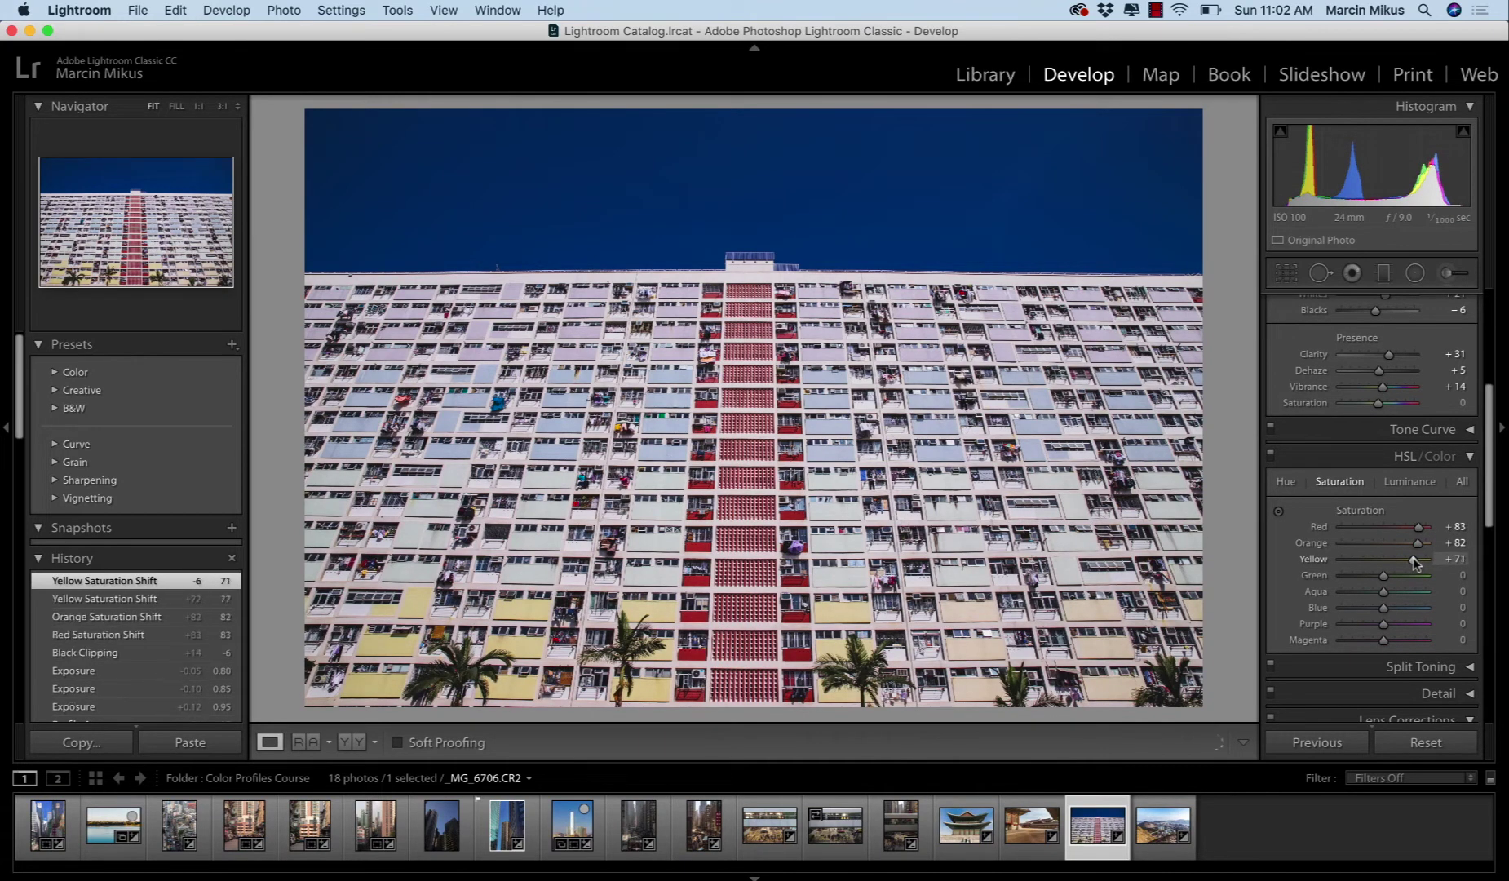
pyautogui.click(1417, 624)
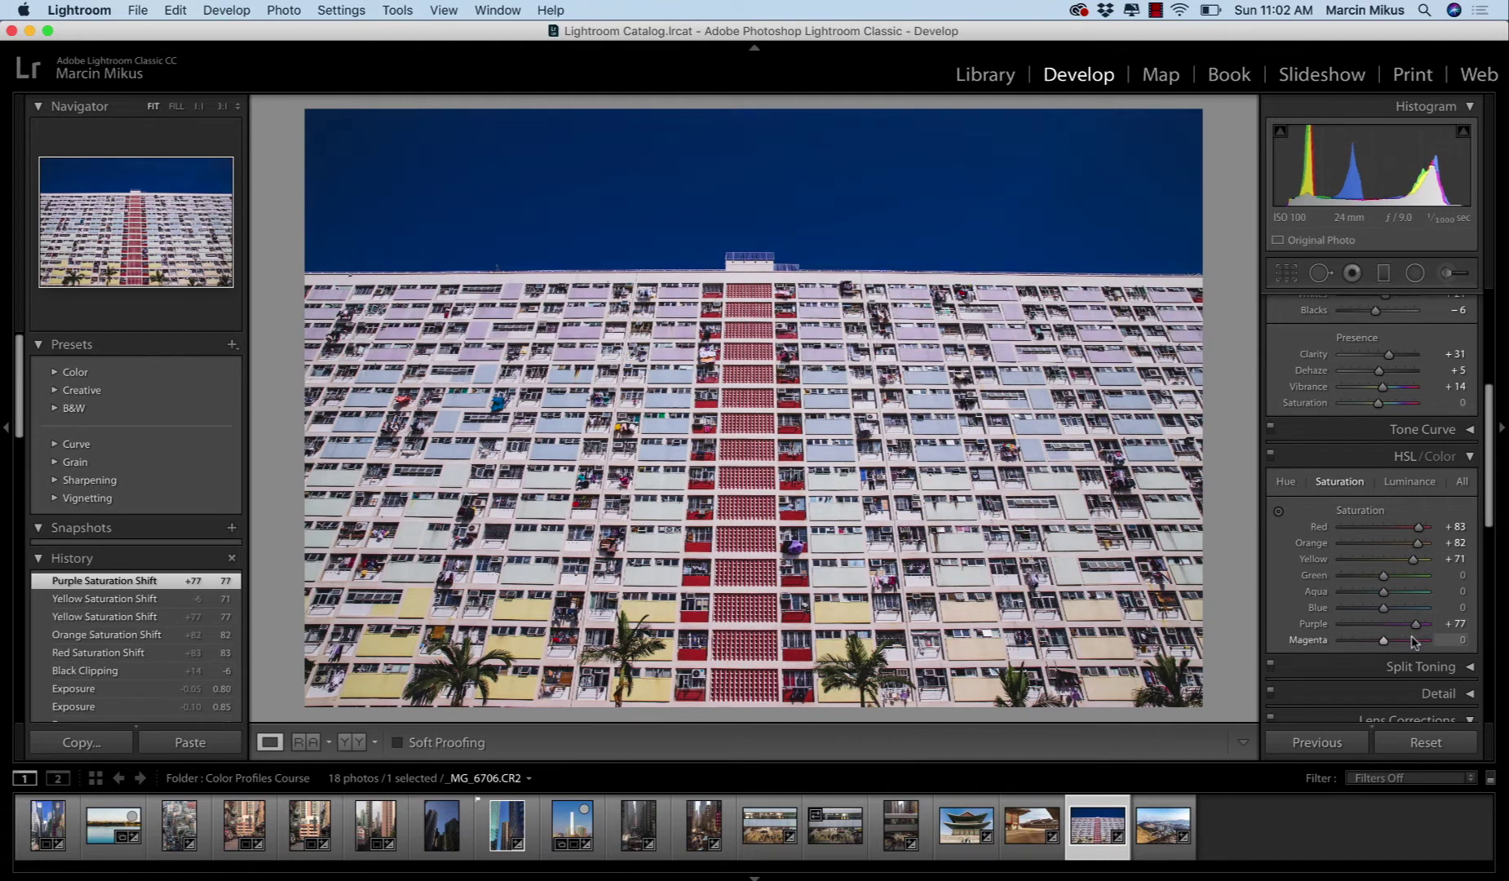
pyautogui.click(1411, 639)
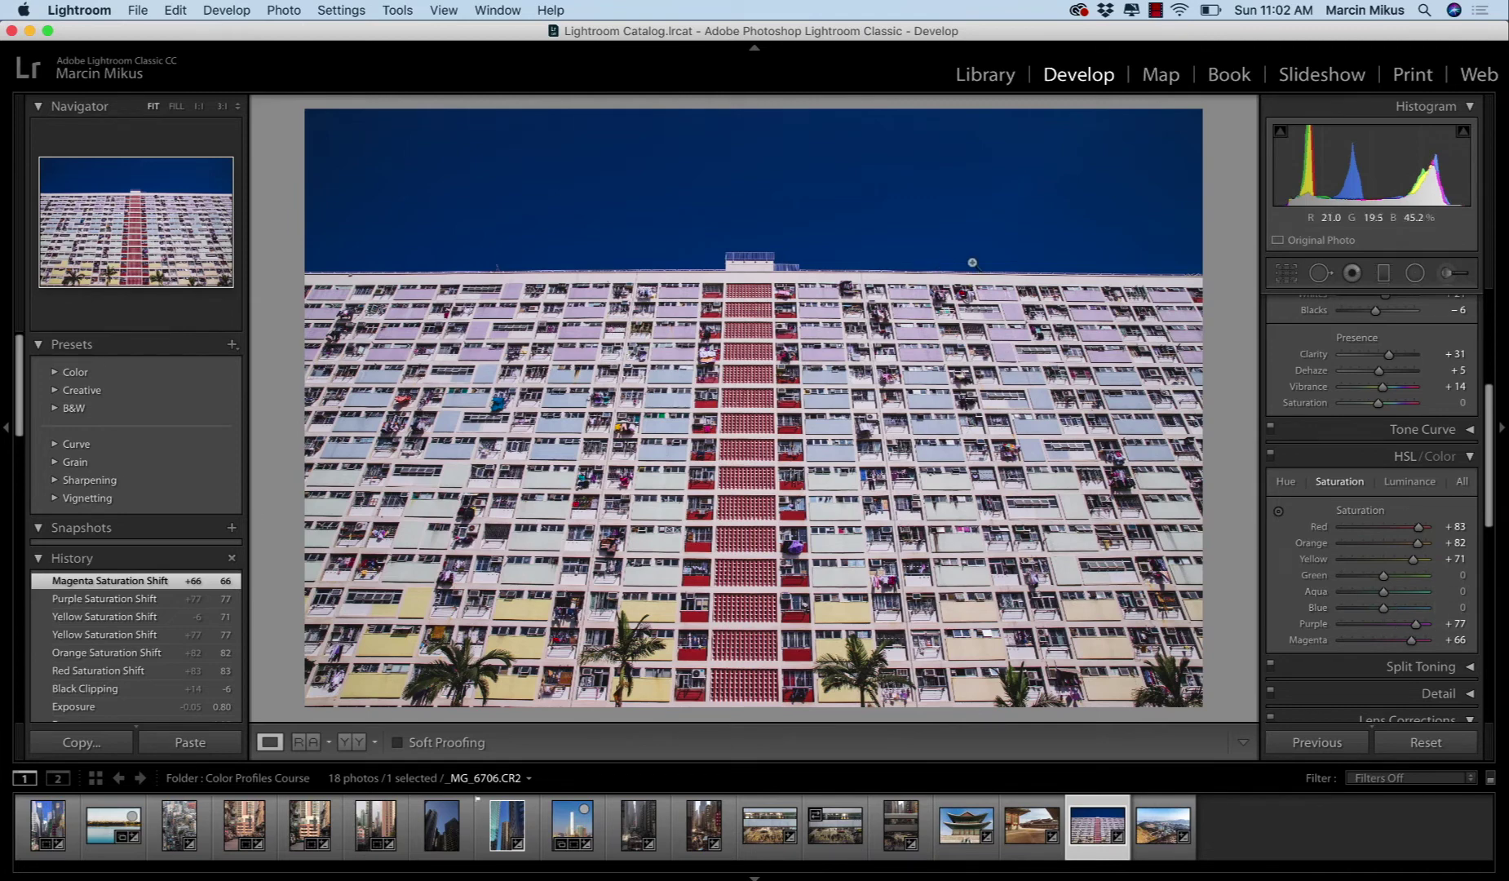
pyautogui.scroll(3, 1340, 407)
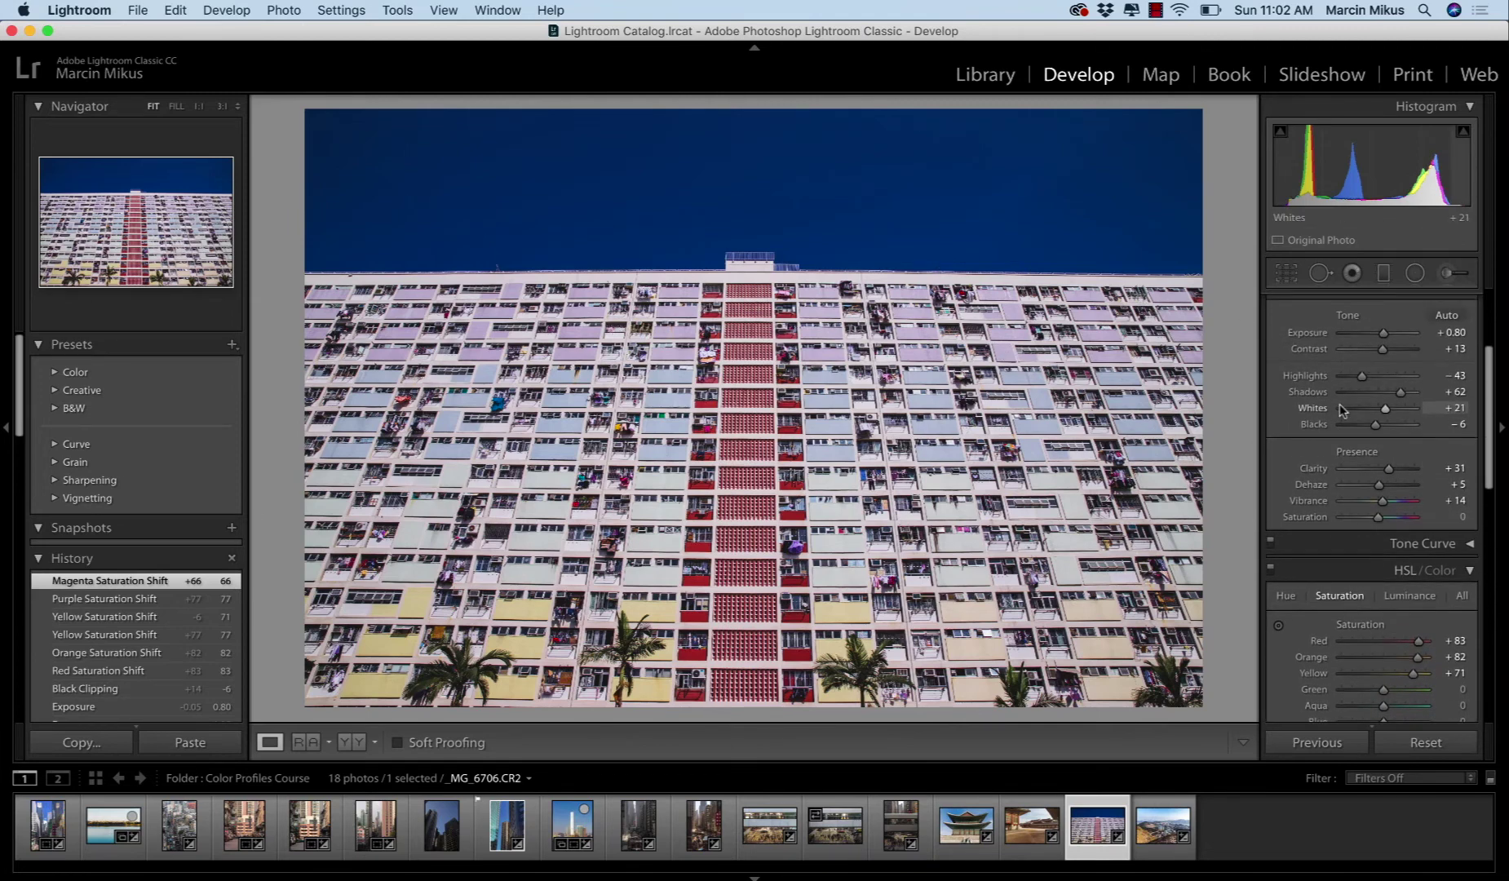
pyautogui.moveTo(1354, 378); pyautogui.dragTo(1393, 356)
# Enable lens profile corrections for the building photo
pyautogui.scroll(-5, 1400, 540)
pyautogui.scroll(-3, 1402, 540)
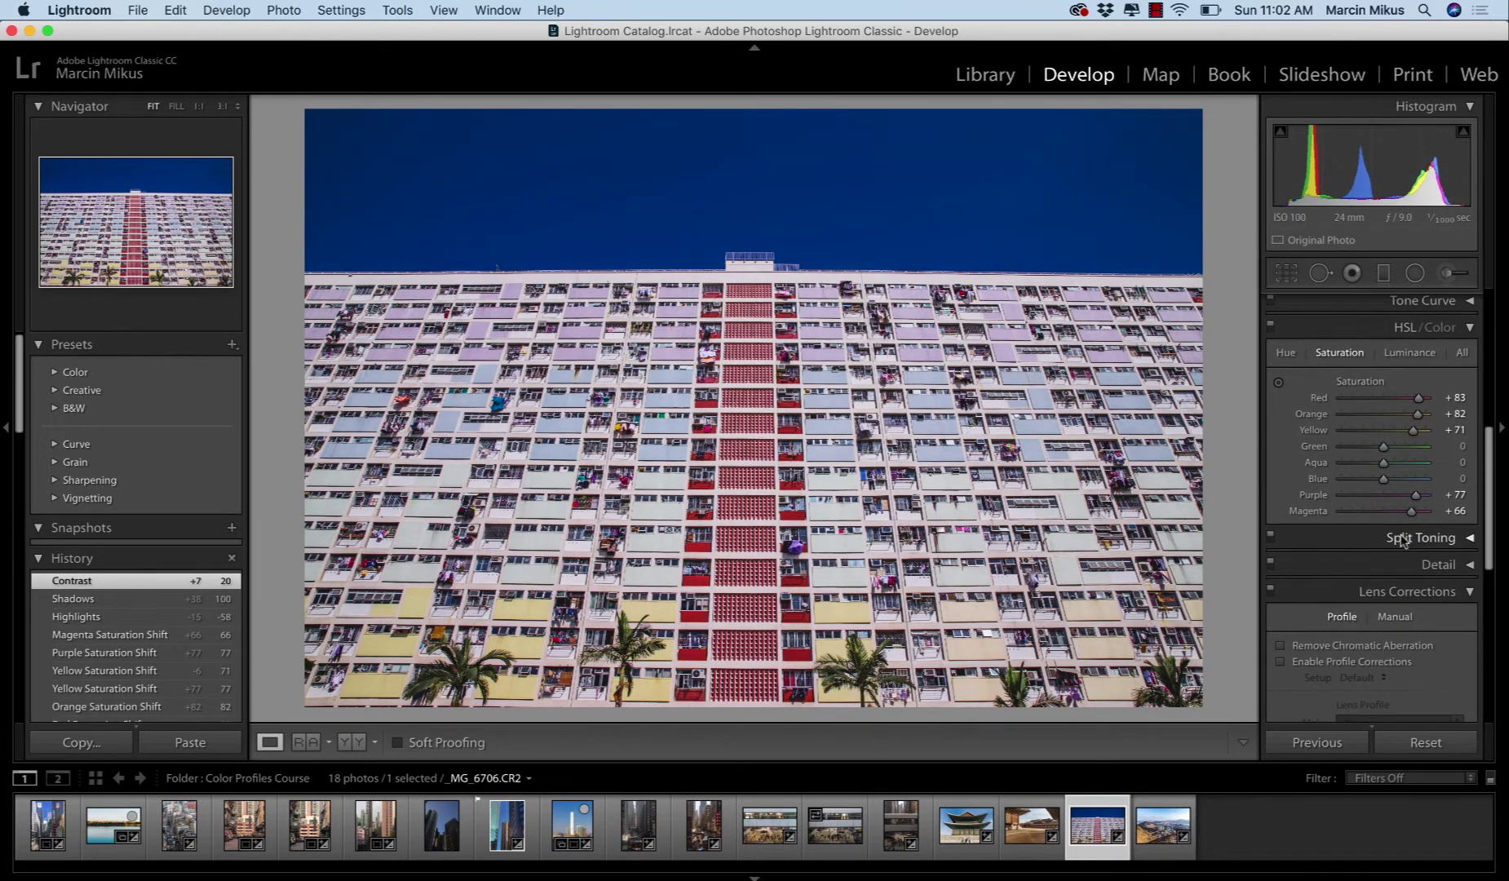
pyautogui.click(1377, 568)
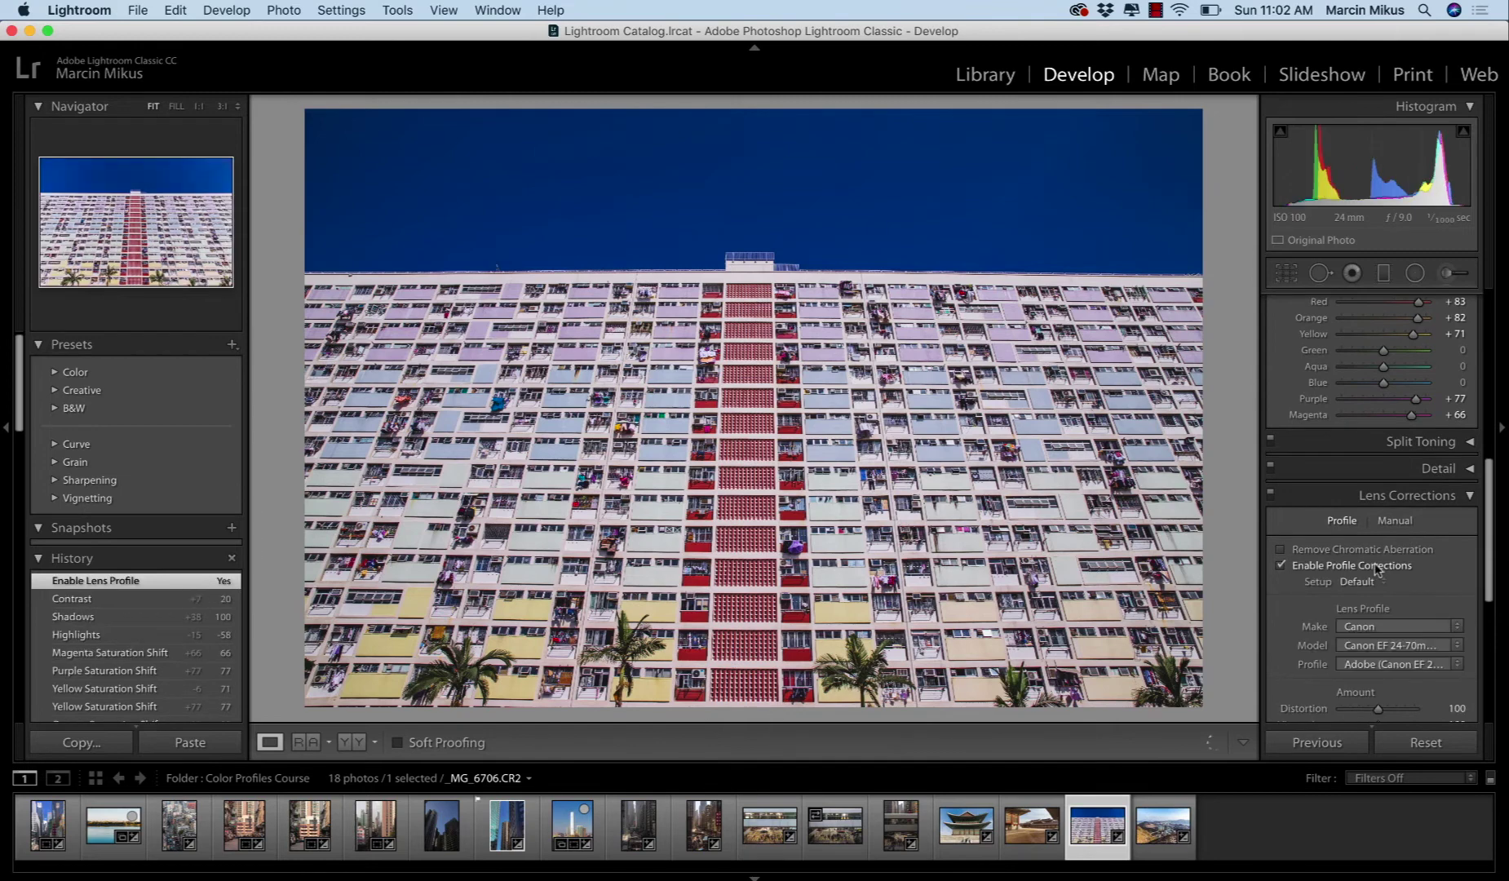
pyautogui.scroll(-4, 1376, 568)
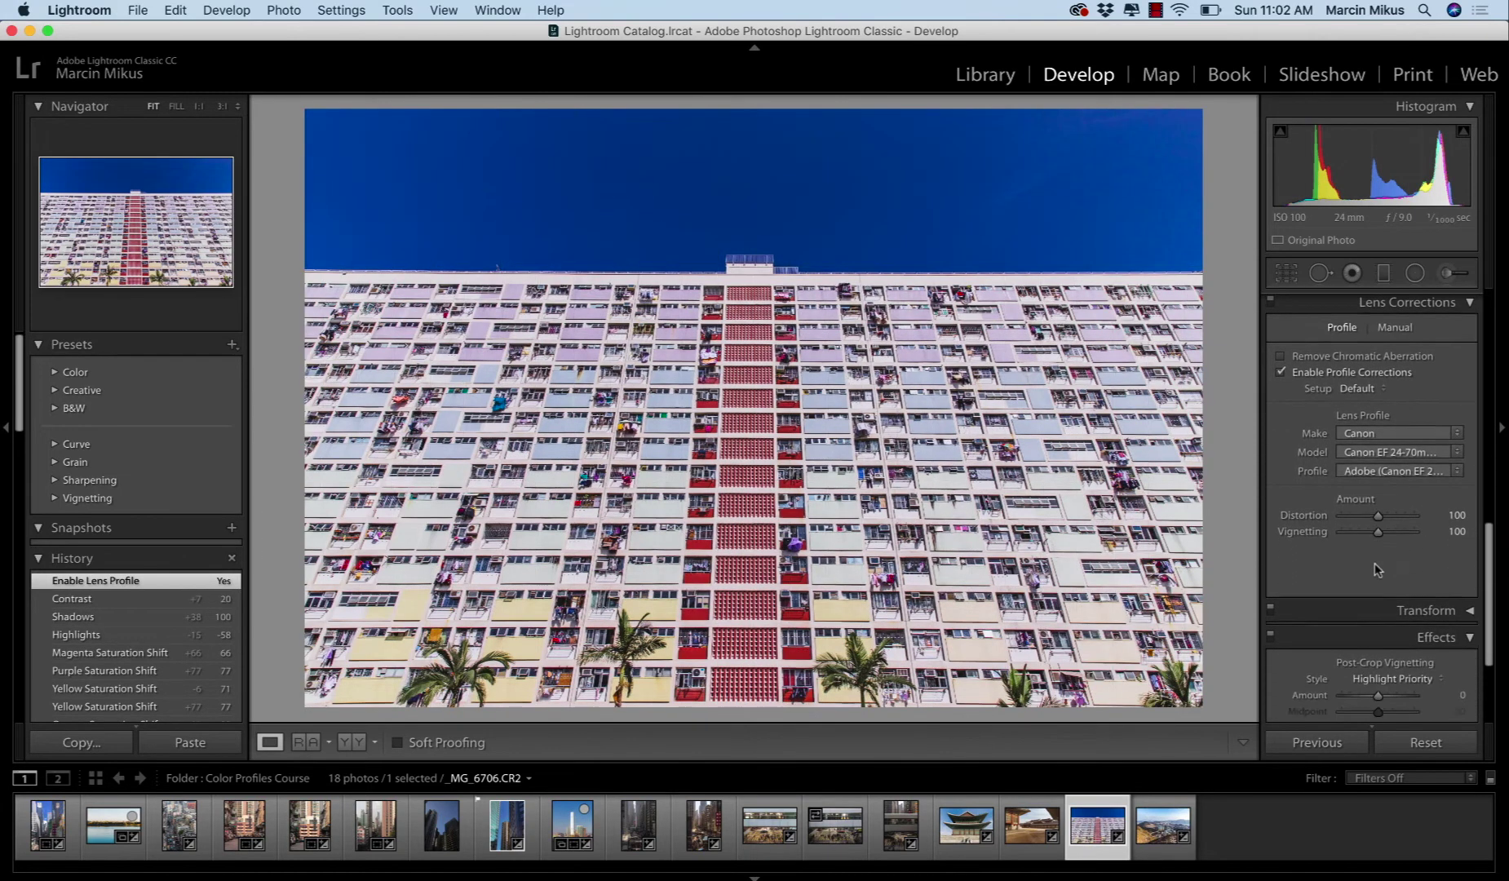
pyautogui.scroll(-1, 1377, 568)
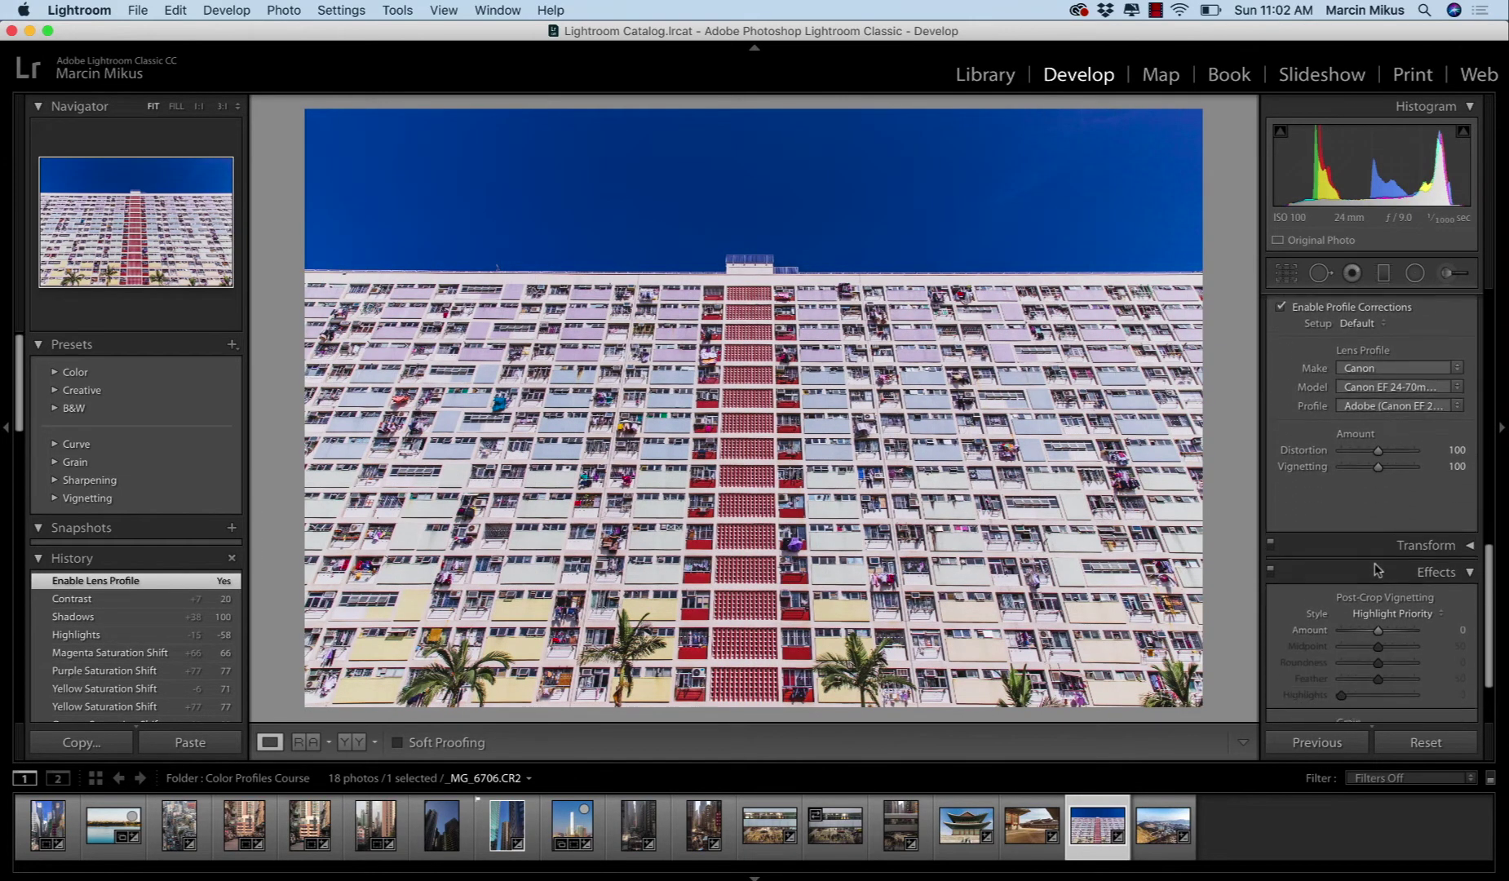
# Apply Upright Auto perspective correction and set Rotate to −0.1
pyautogui.click(1460, 542)
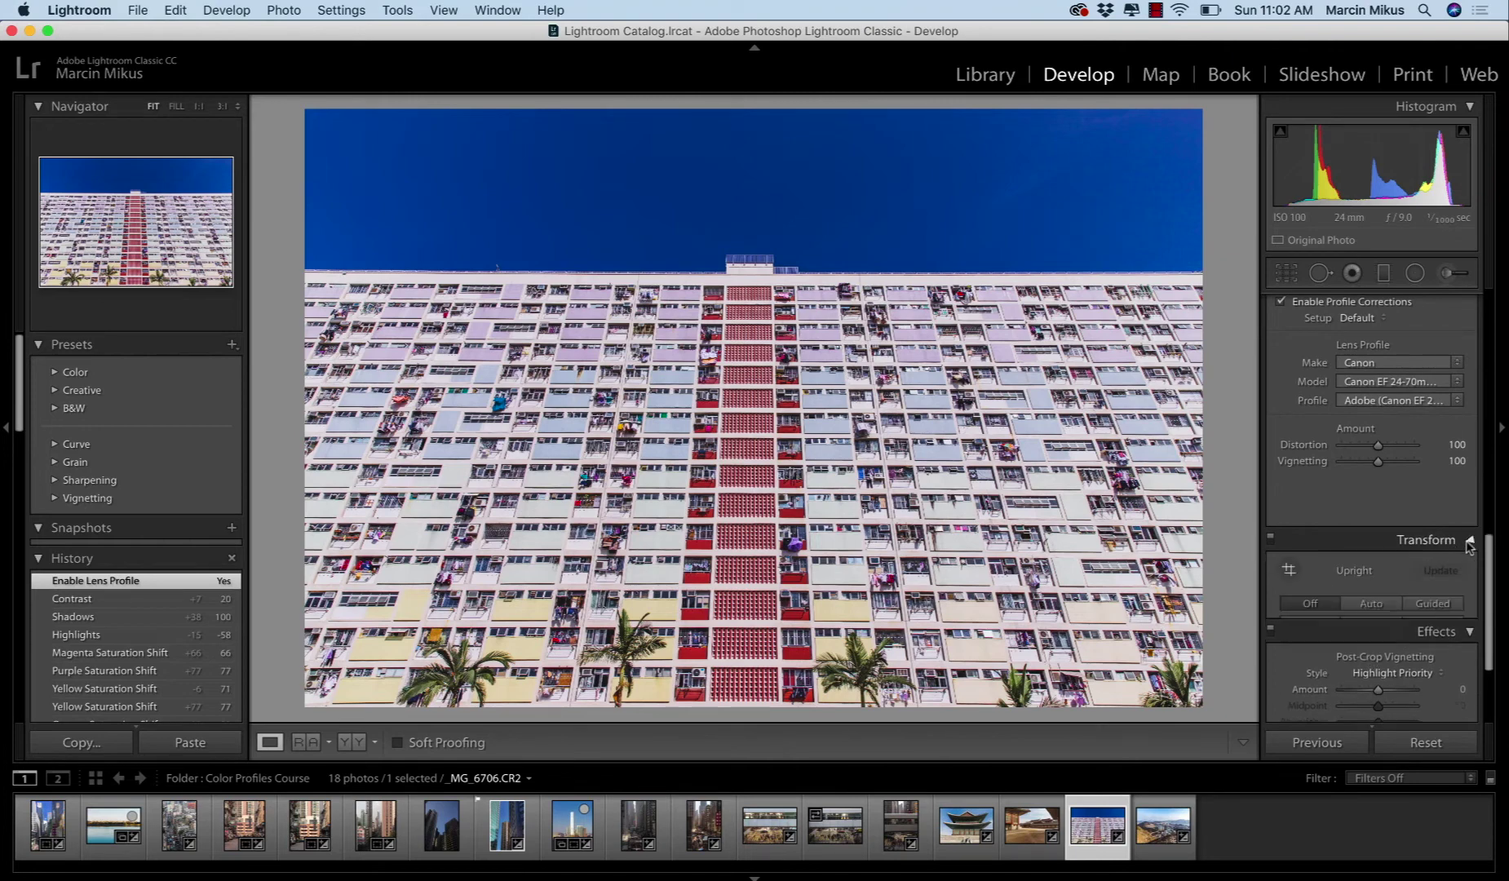
pyautogui.click(1371, 454)
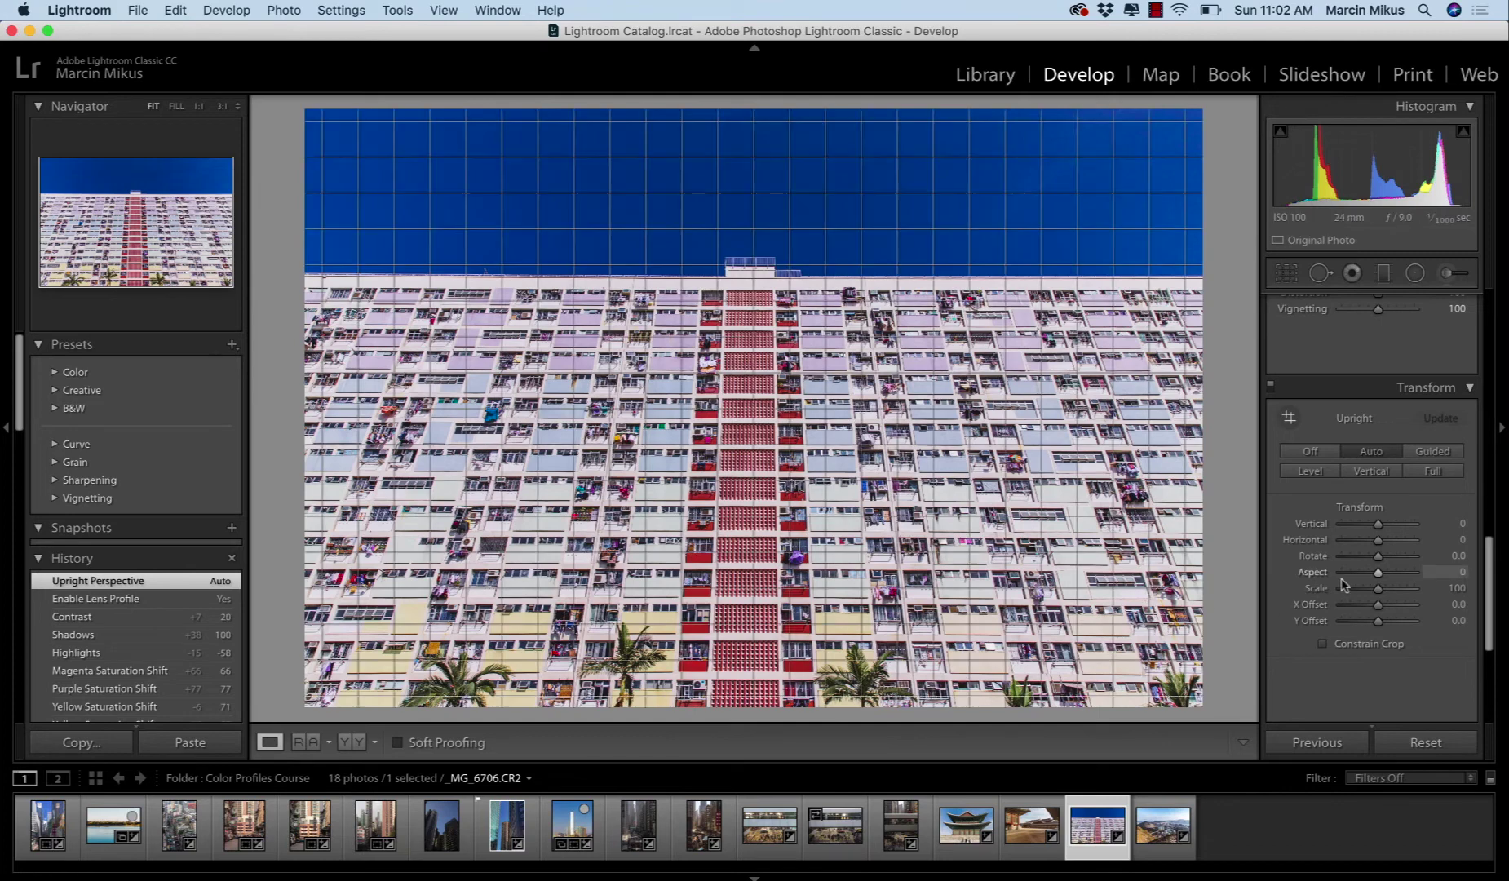
pyautogui.click(1376, 557)
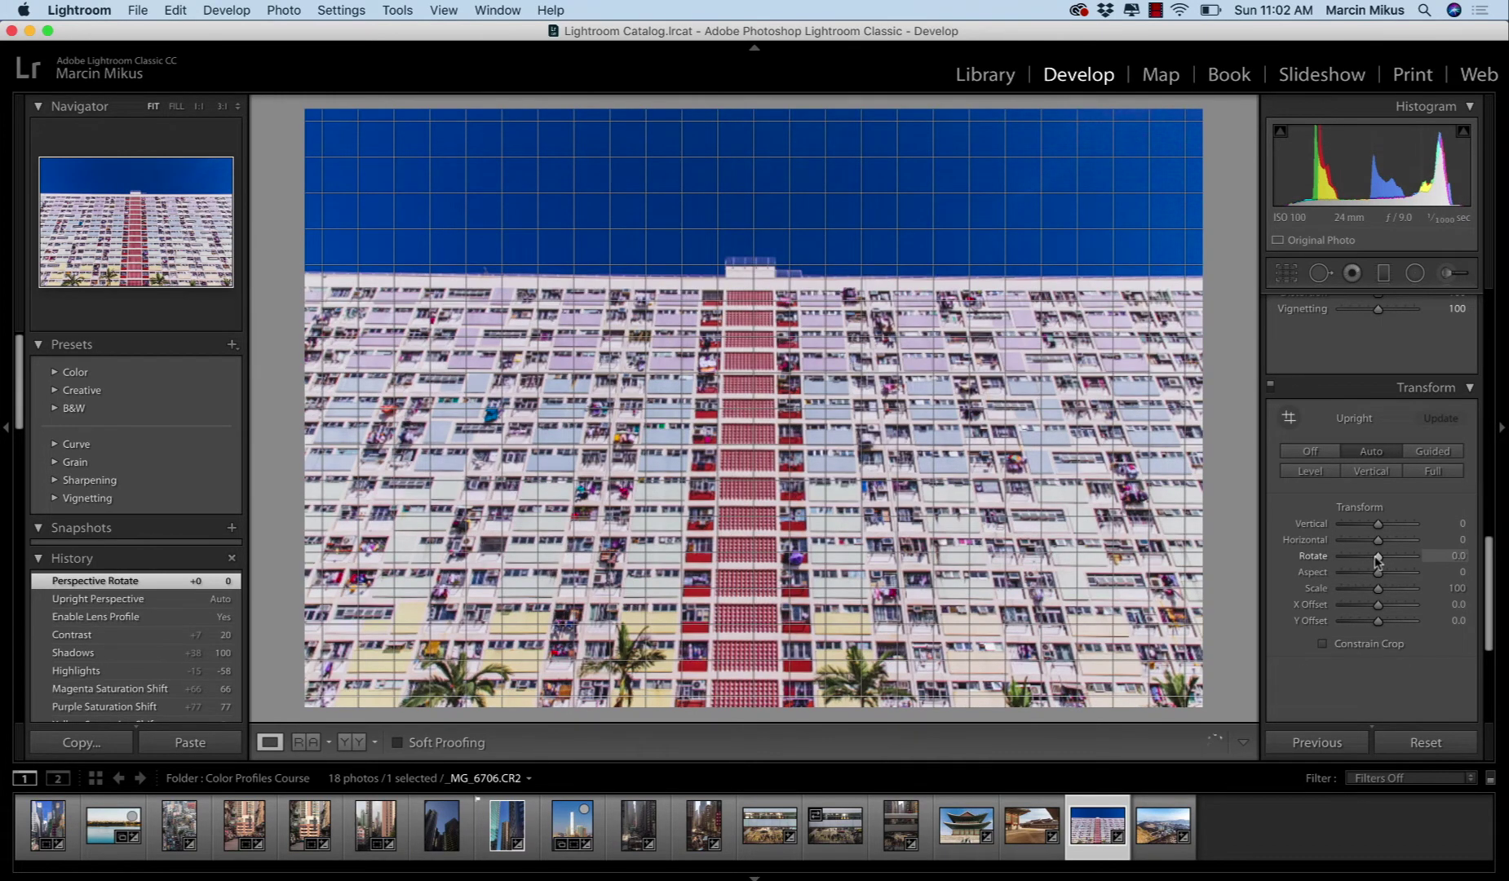
pyautogui.moveTo(1378, 560); pyautogui.dragTo(1376, 560)
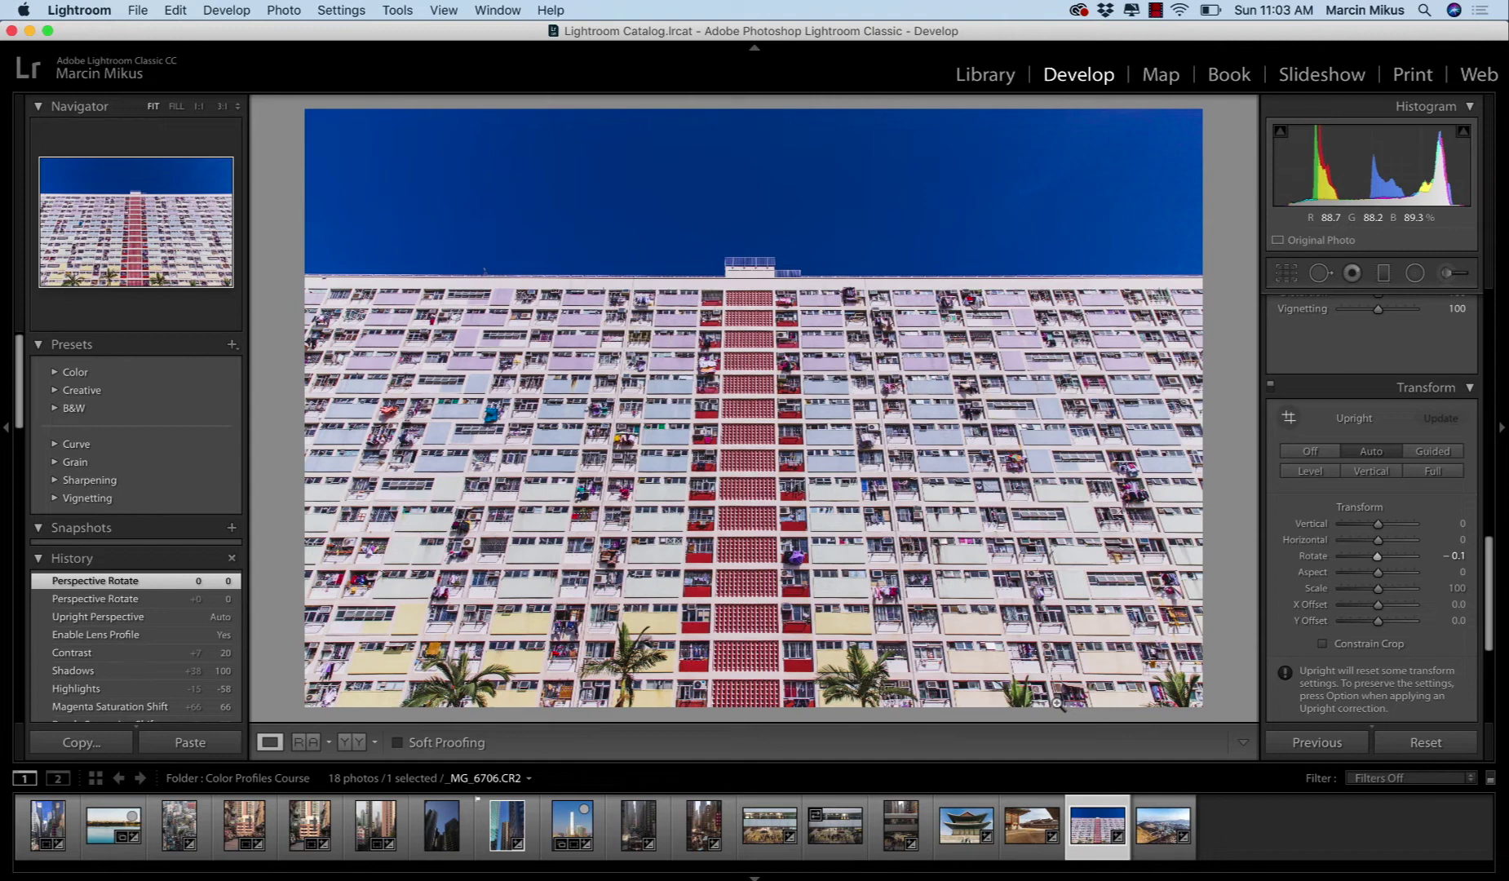
# Compare the building photo with its original, then switch to Safari
pyautogui.press('\\')
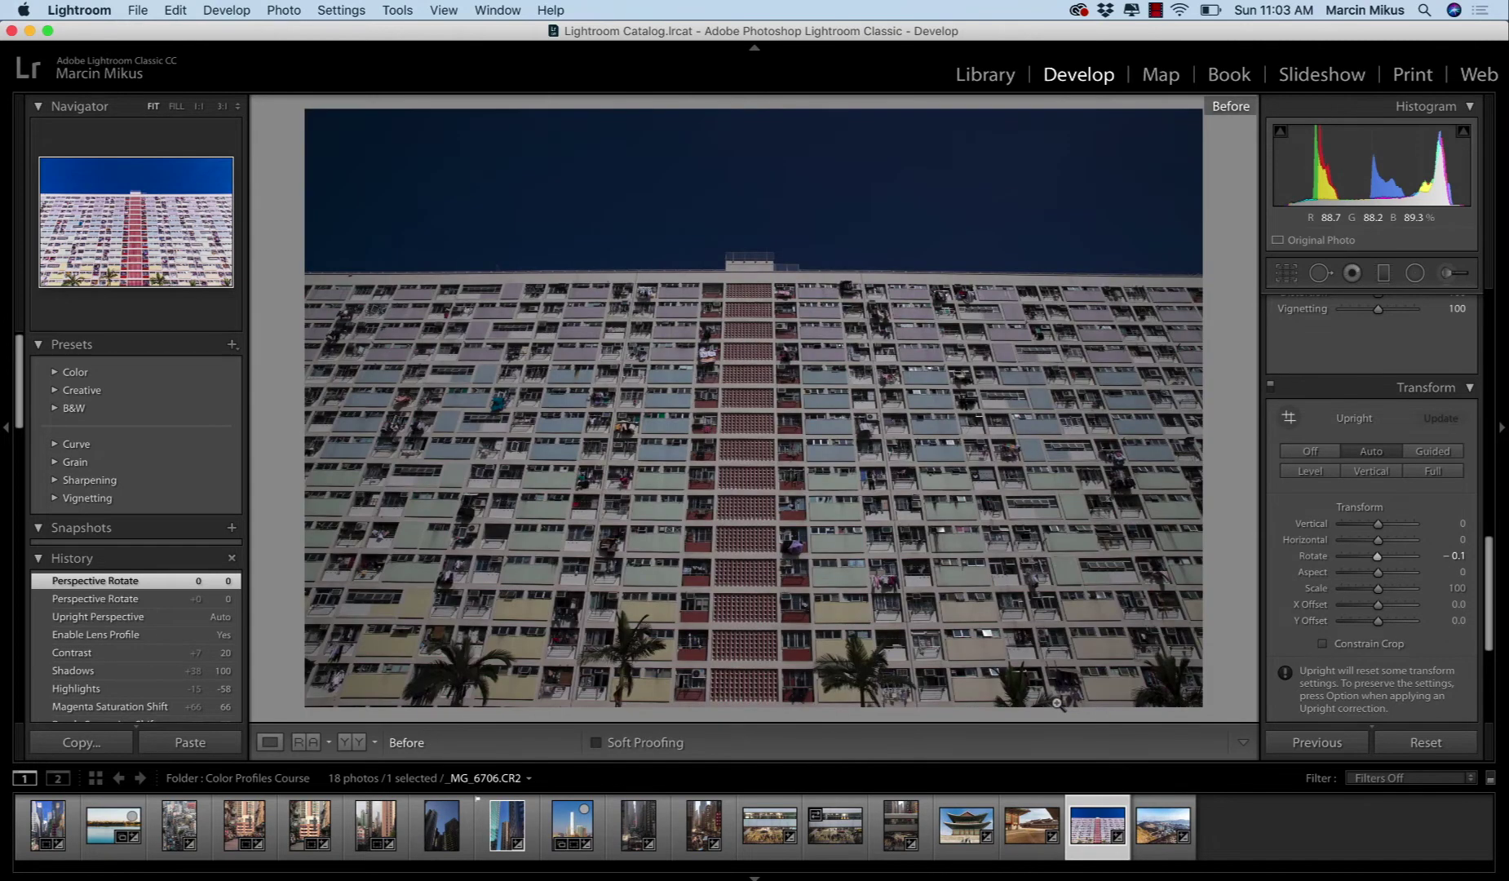
pyautogui.press('\\')
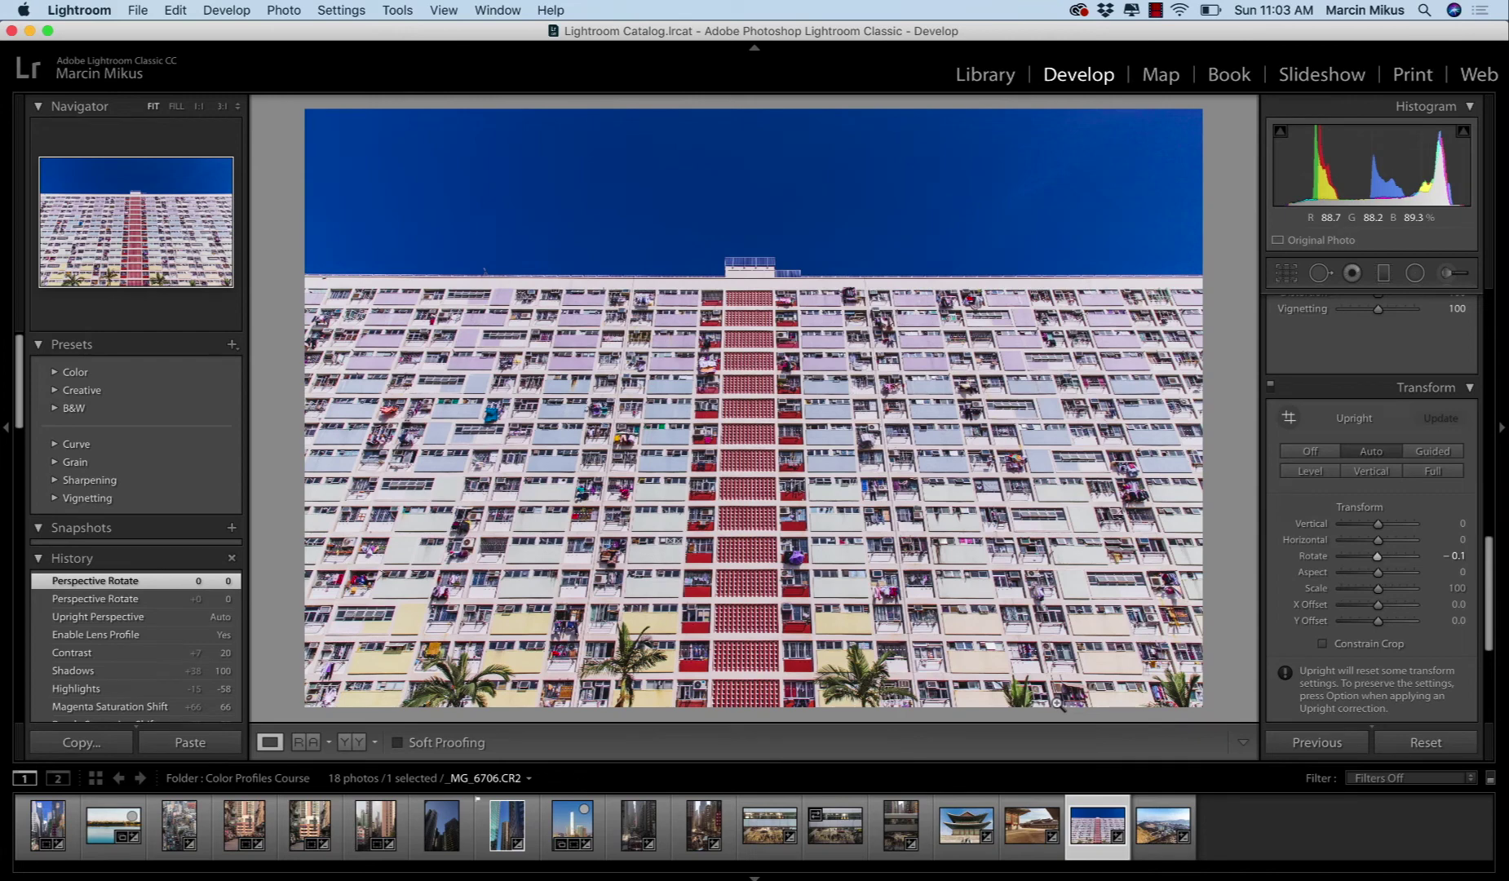
pyautogui.scroll(10, 1440, 350)
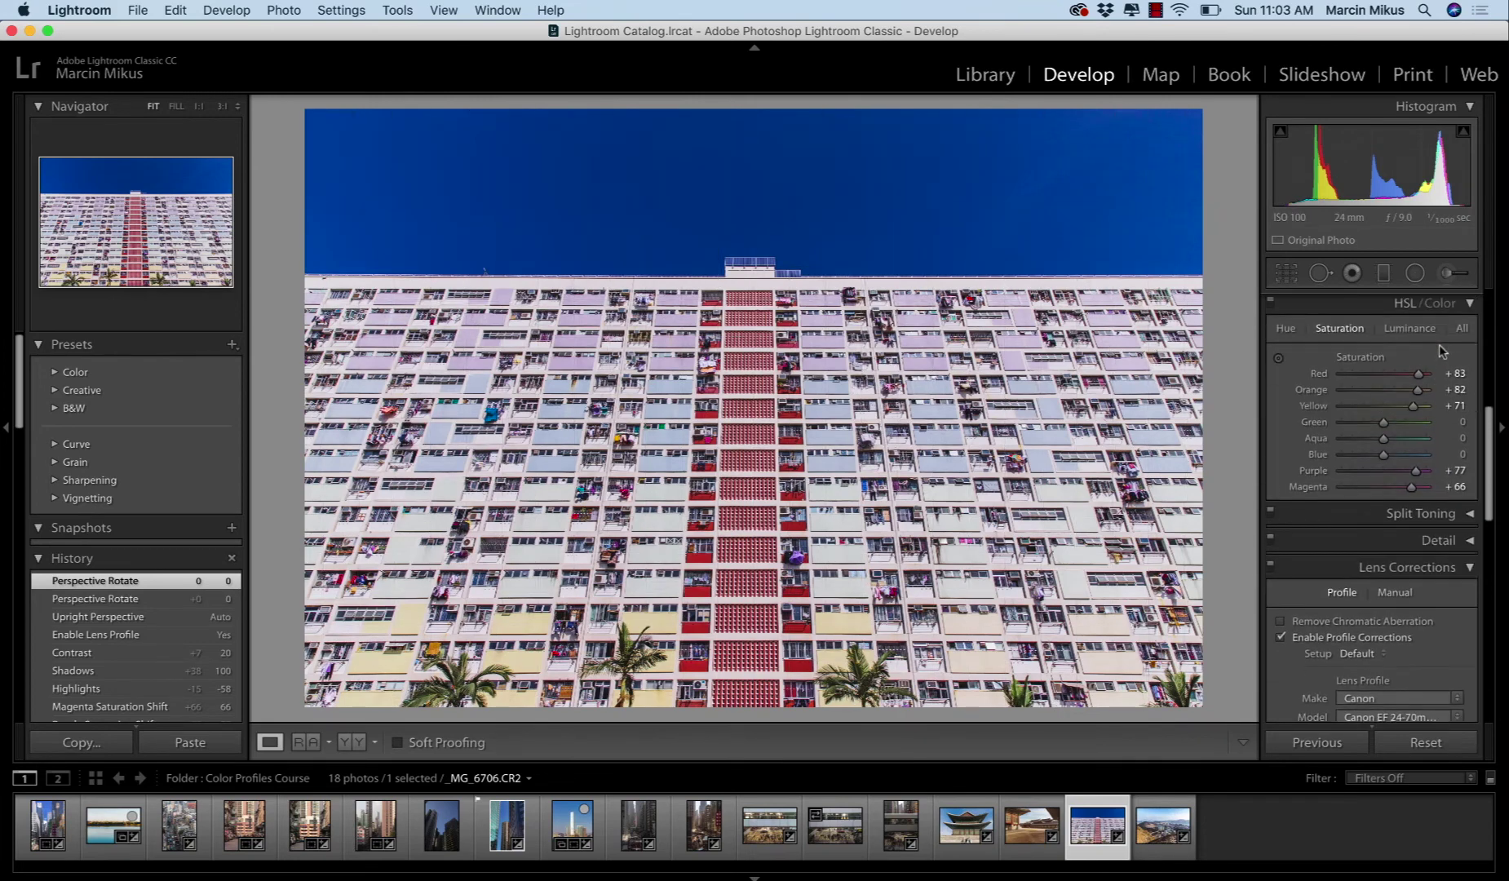
pyautogui.scroll(1, 1440, 351)
pyautogui.scroll(6, 1440, 351)
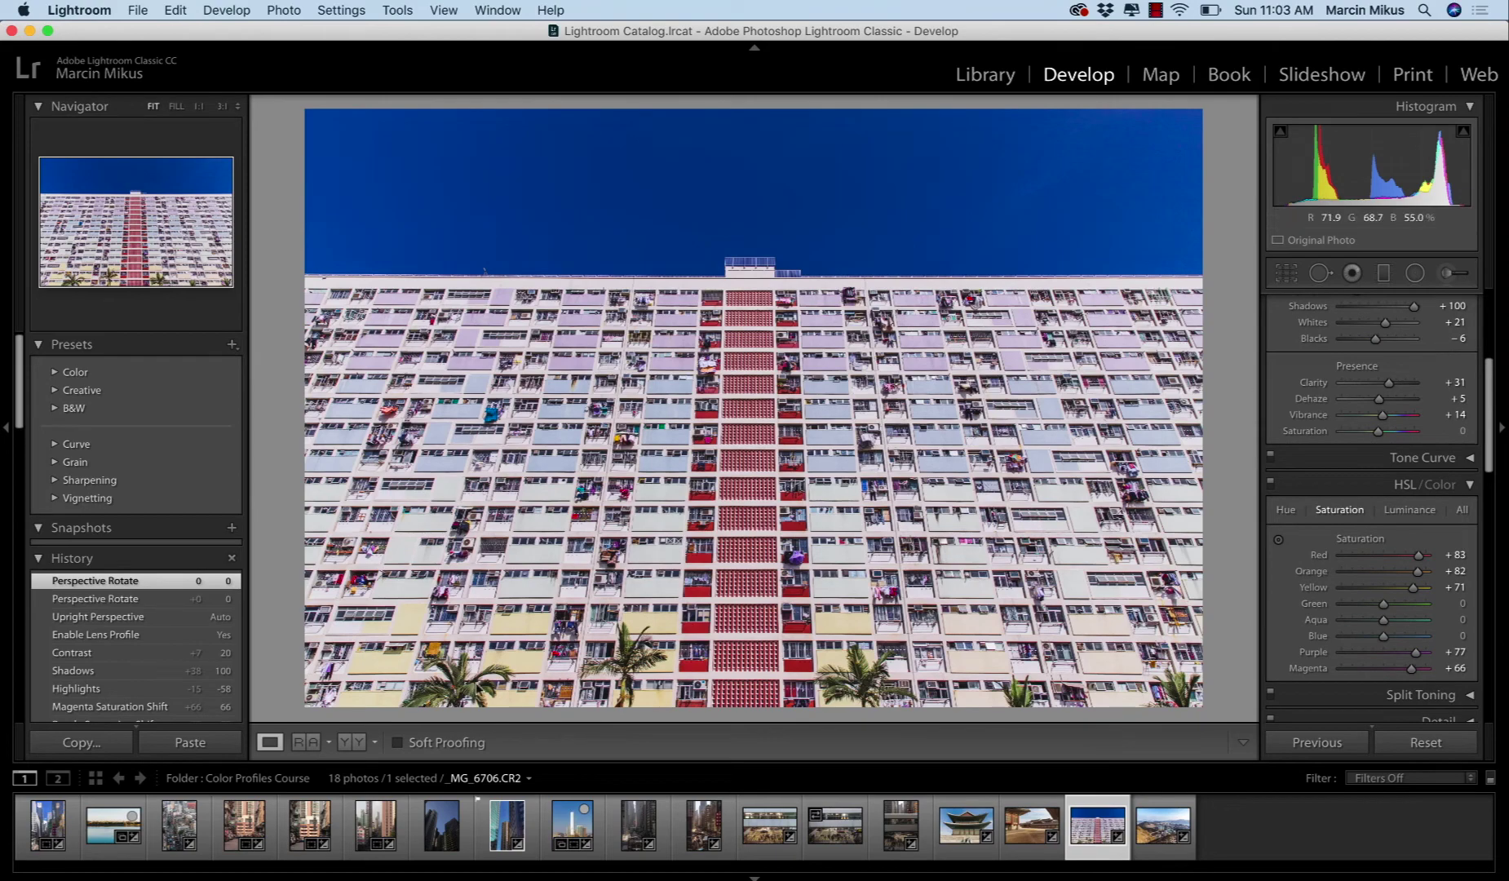
pyautogui.click(242, 876)
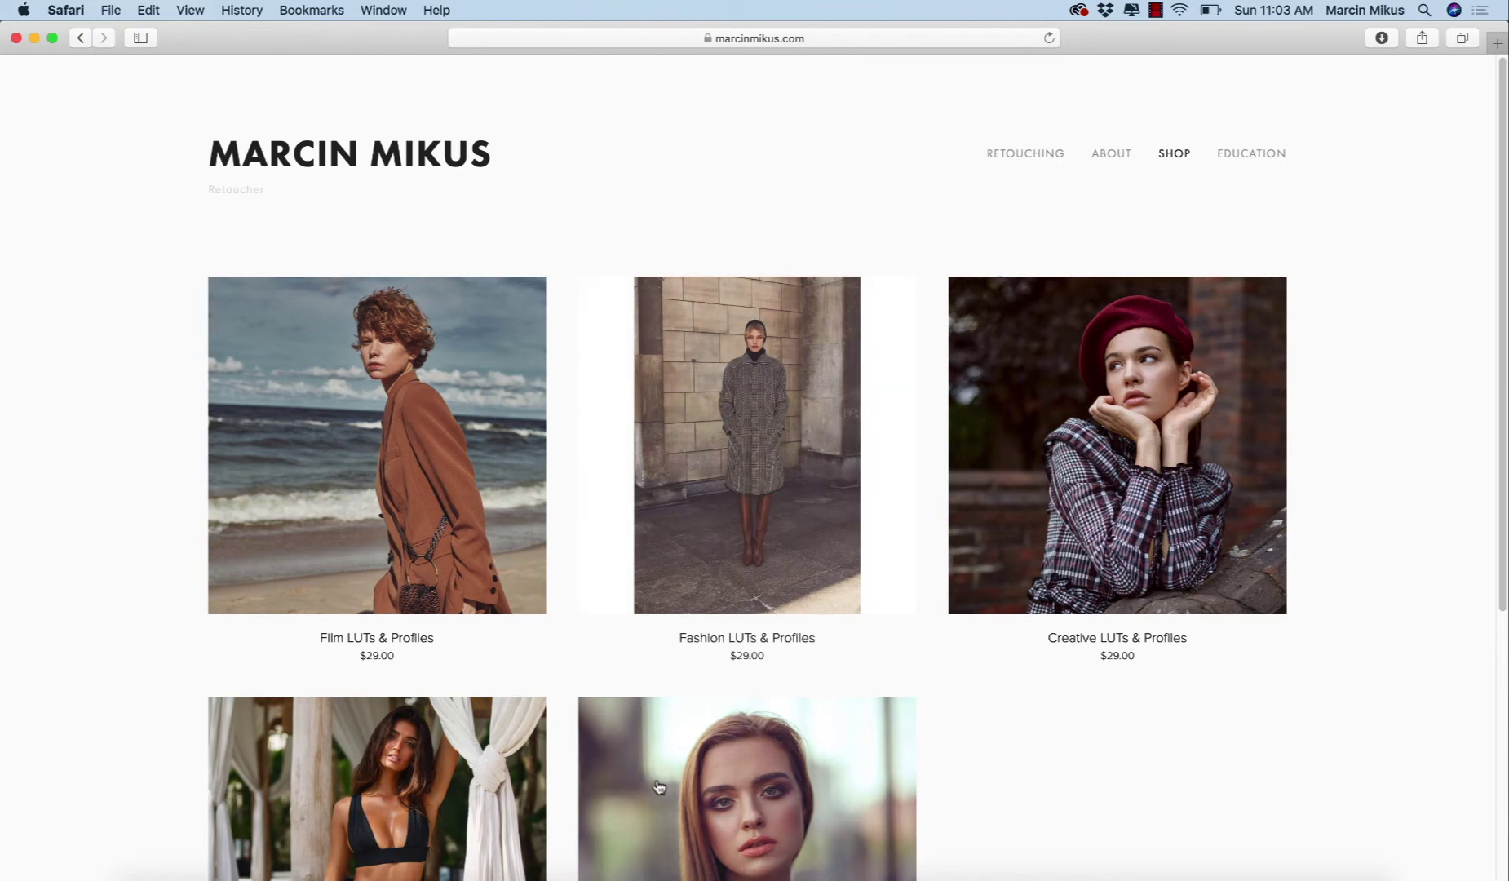
pyautogui.click(662, 876)
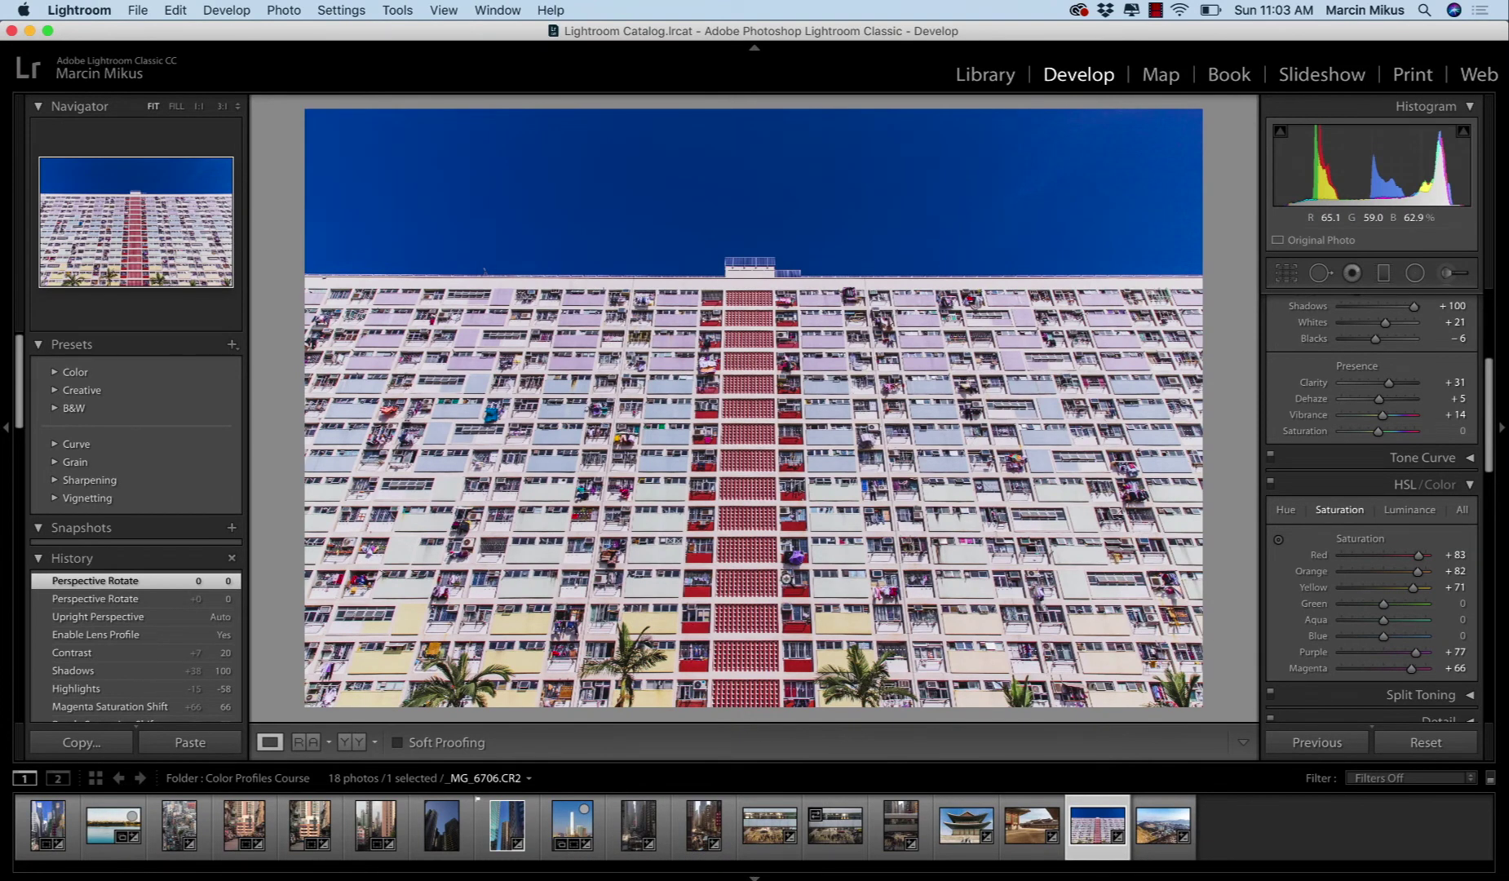
# Open Preferences from the Lightroom menu and show the Presets page
pyautogui.click(75, 10)
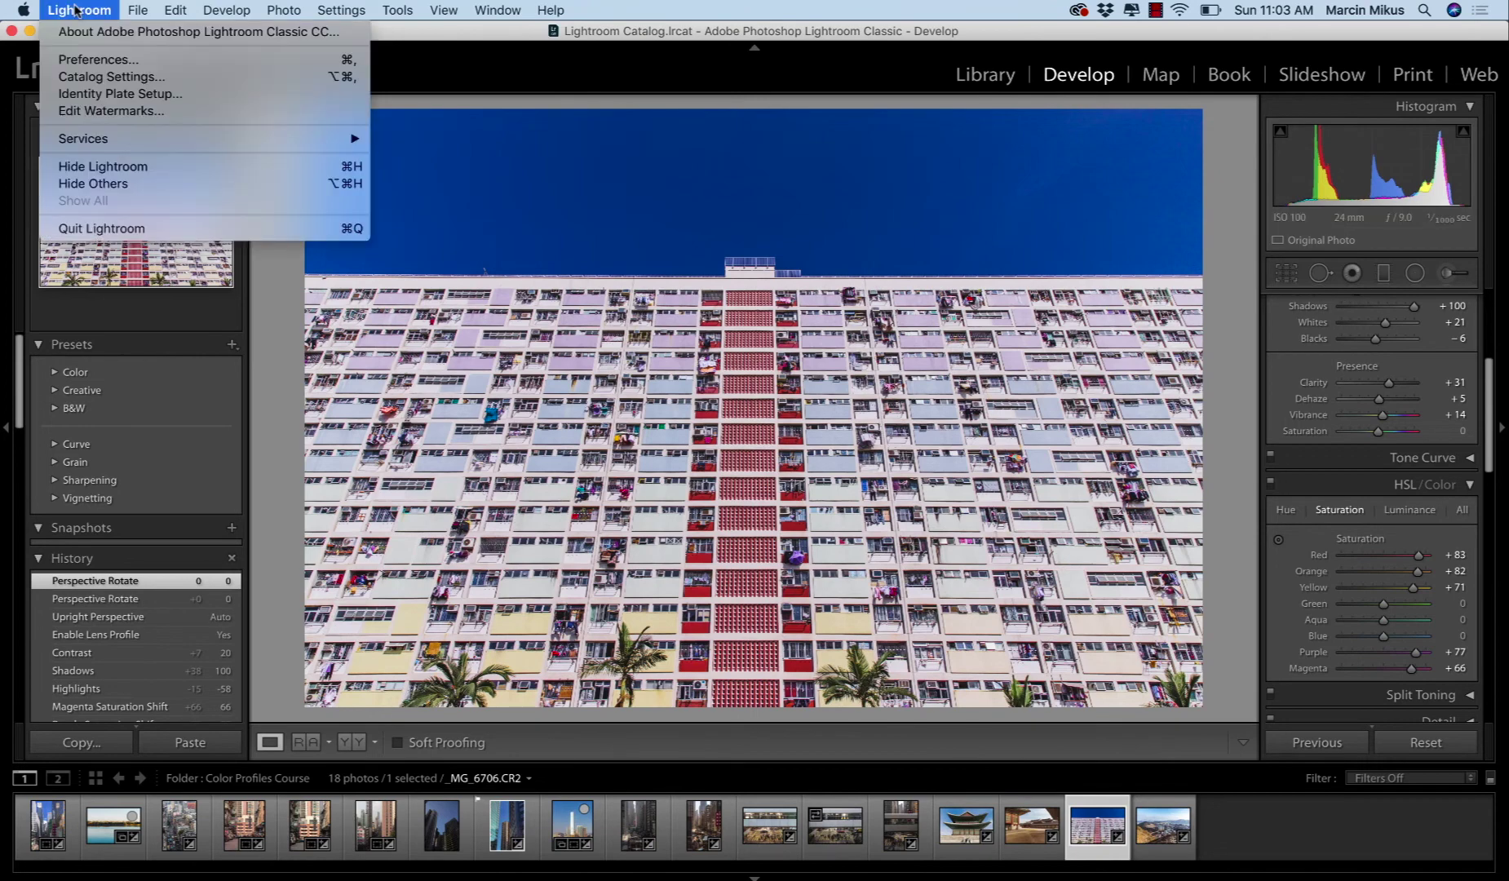
pyautogui.click(94, 60)
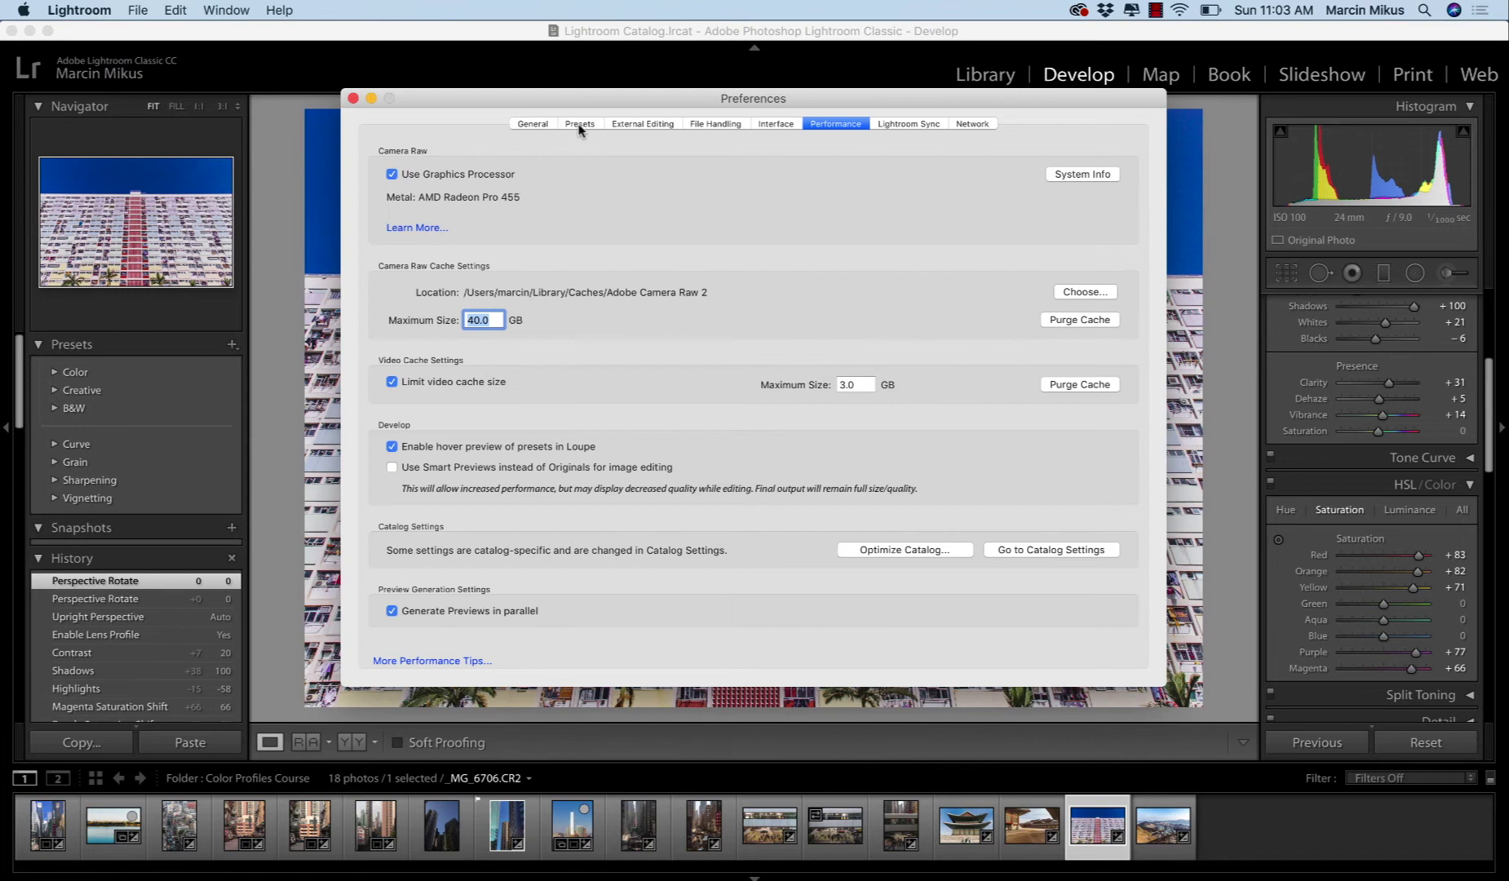
pyautogui.click(579, 126)
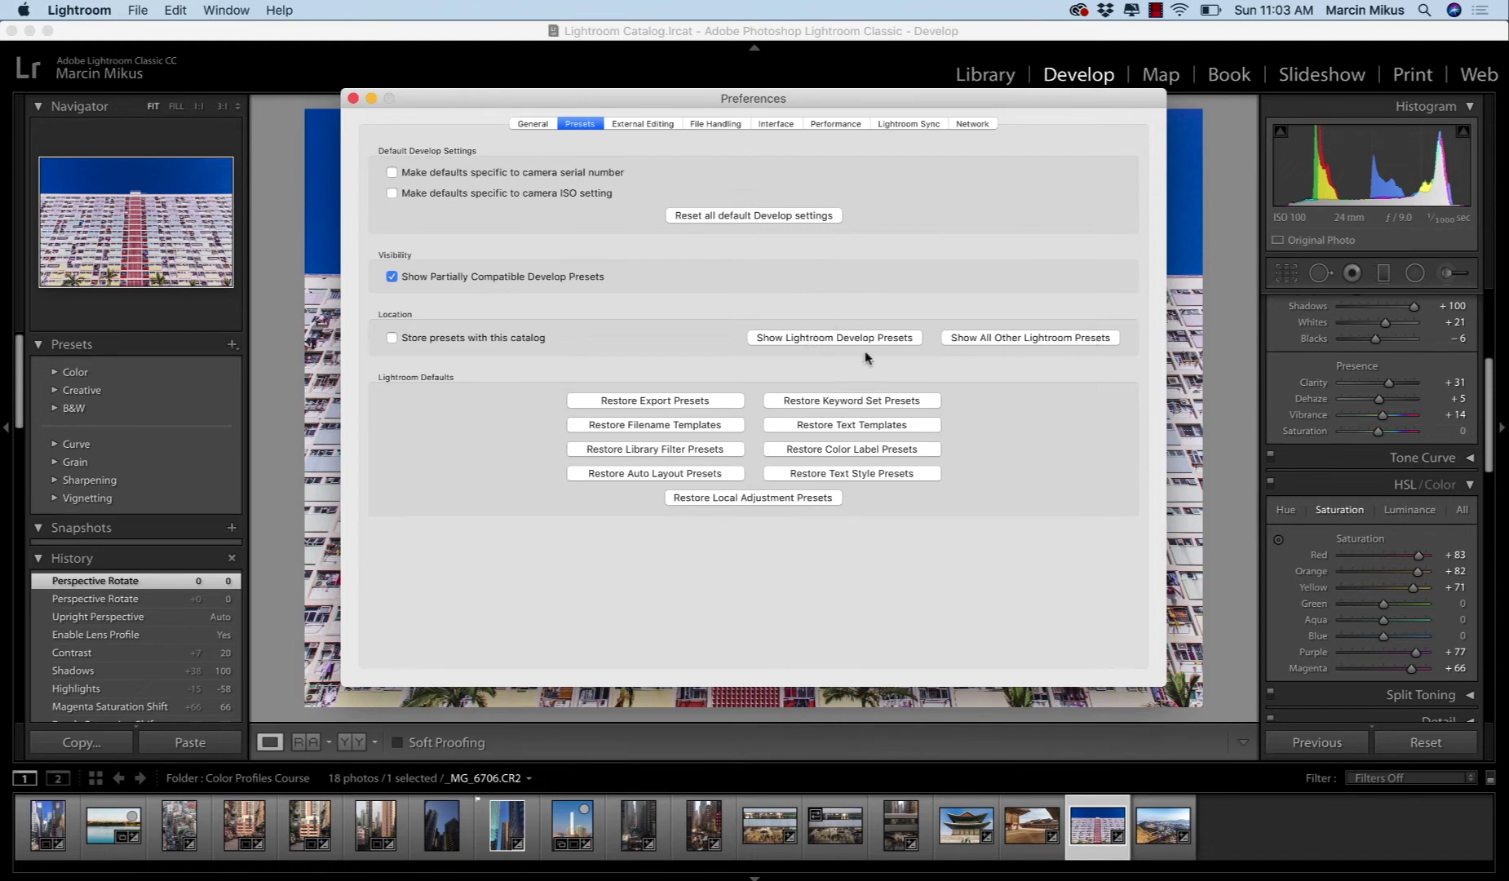
# Reveal the presets folder on disk, inspect the Course, Classic and Fashion profile folders, then close Finder
pyautogui.click(821, 340)
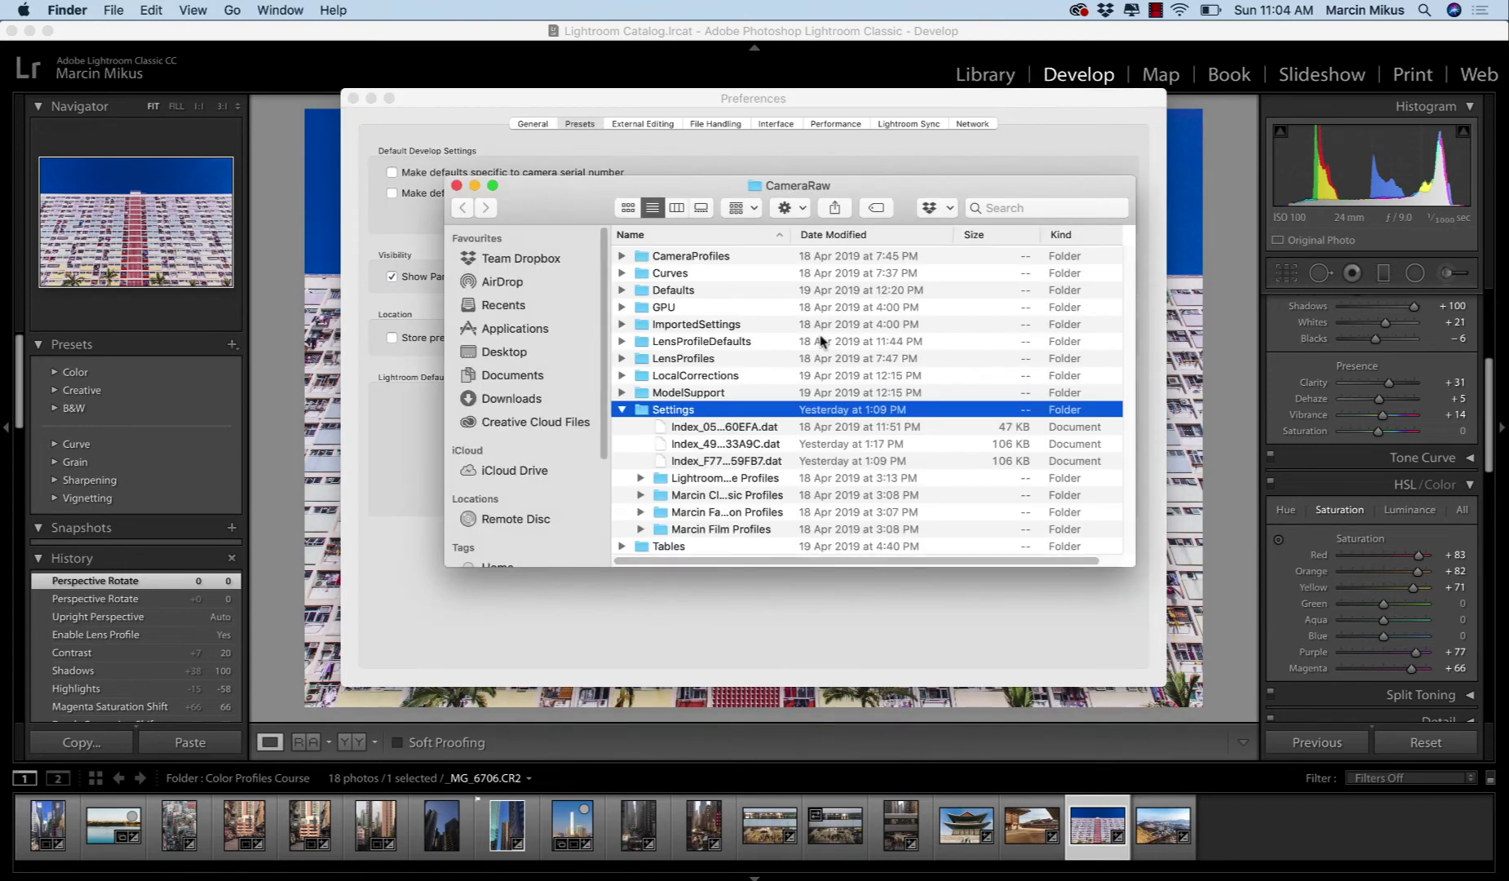
pyautogui.click(692, 481)
pyautogui.click(695, 496)
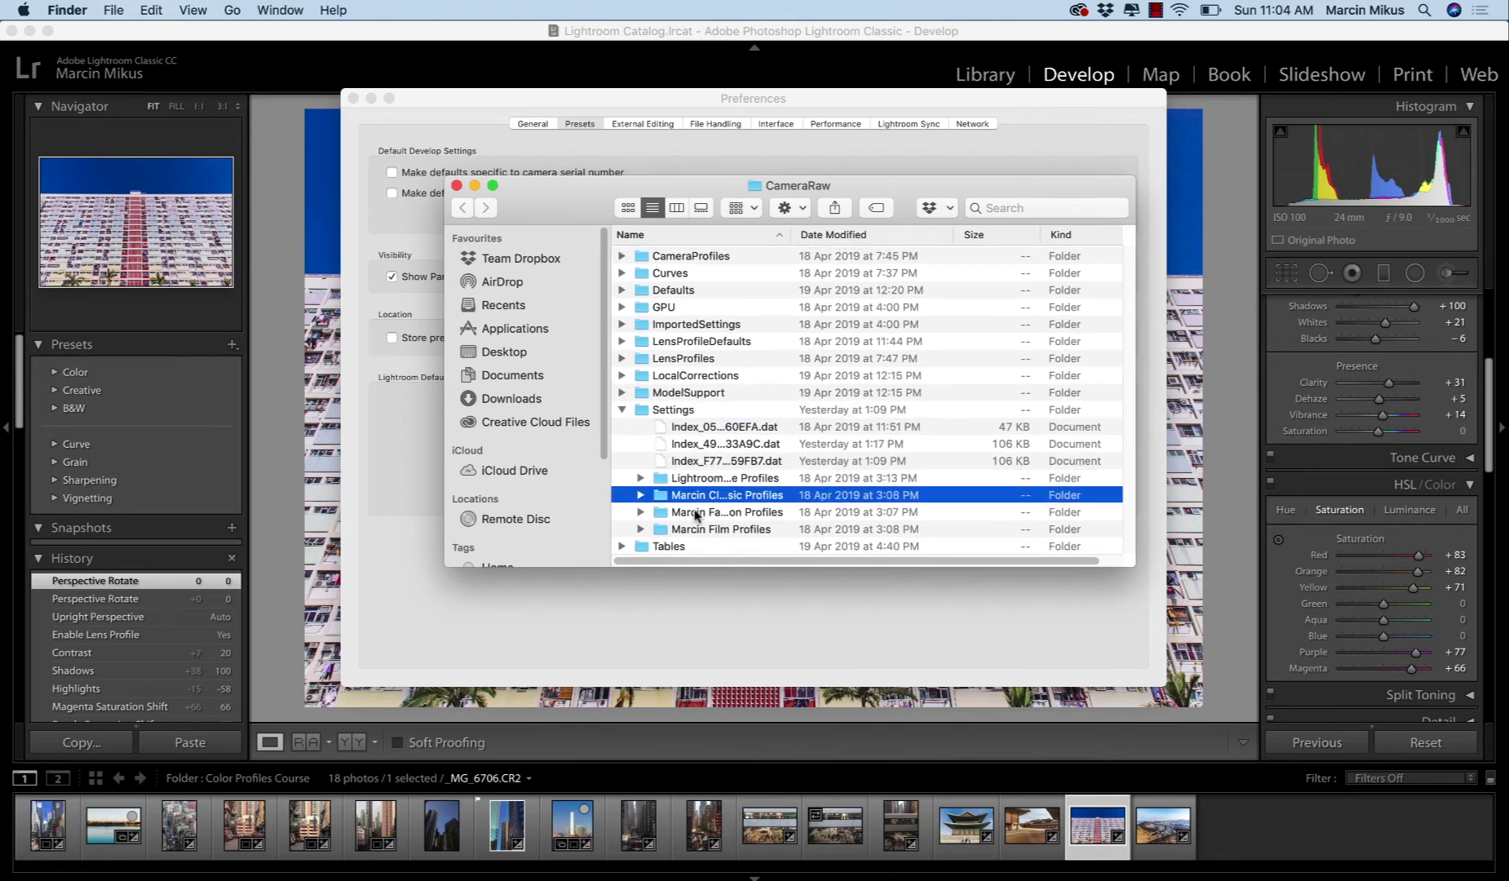
pyautogui.click(696, 512)
pyautogui.click(698, 480)
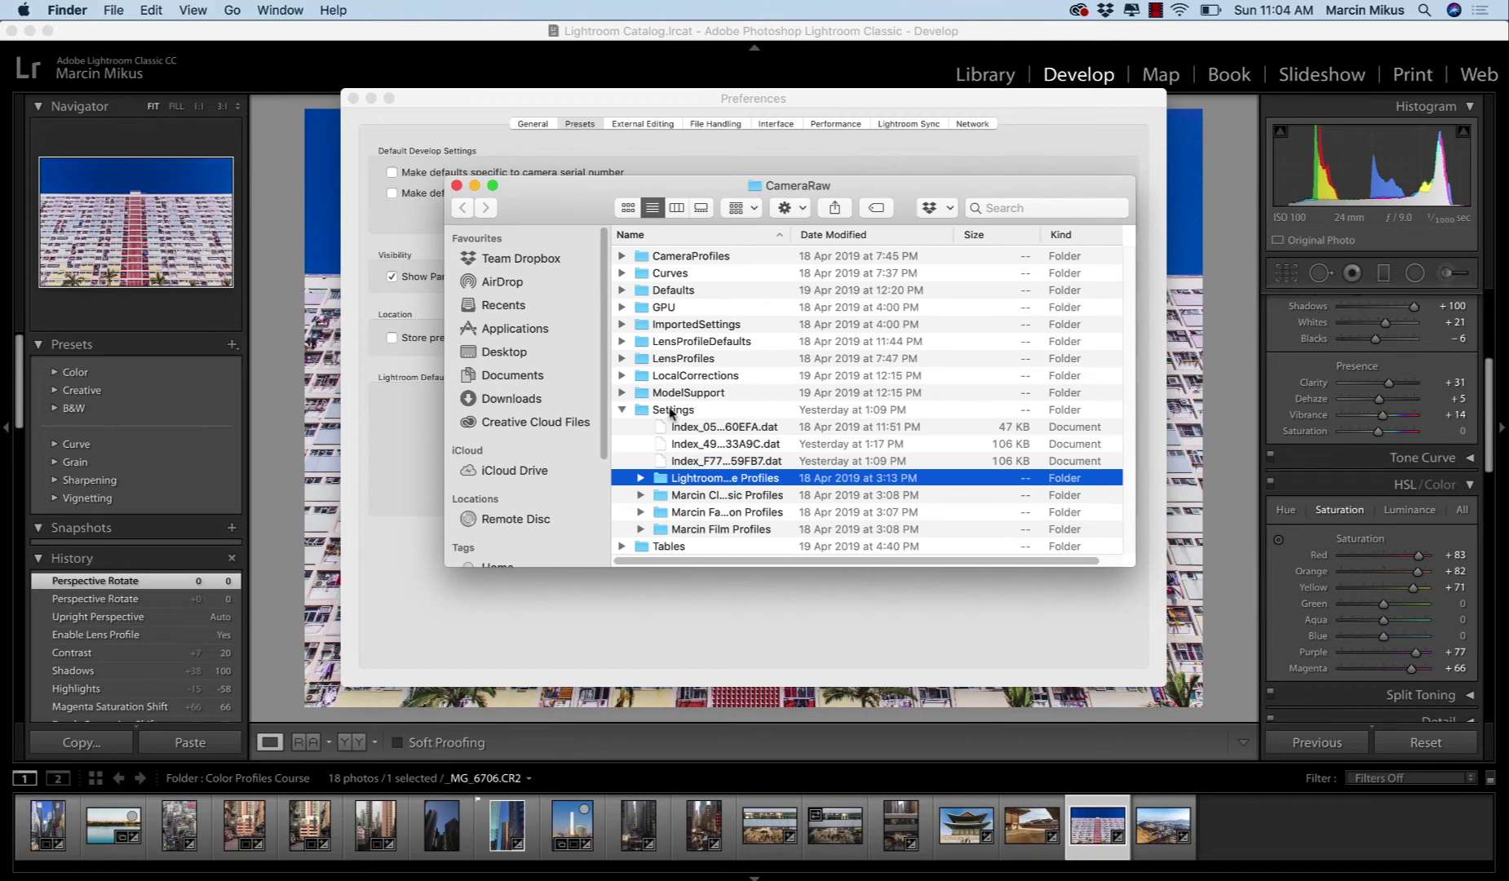
pyautogui.click(457, 185)
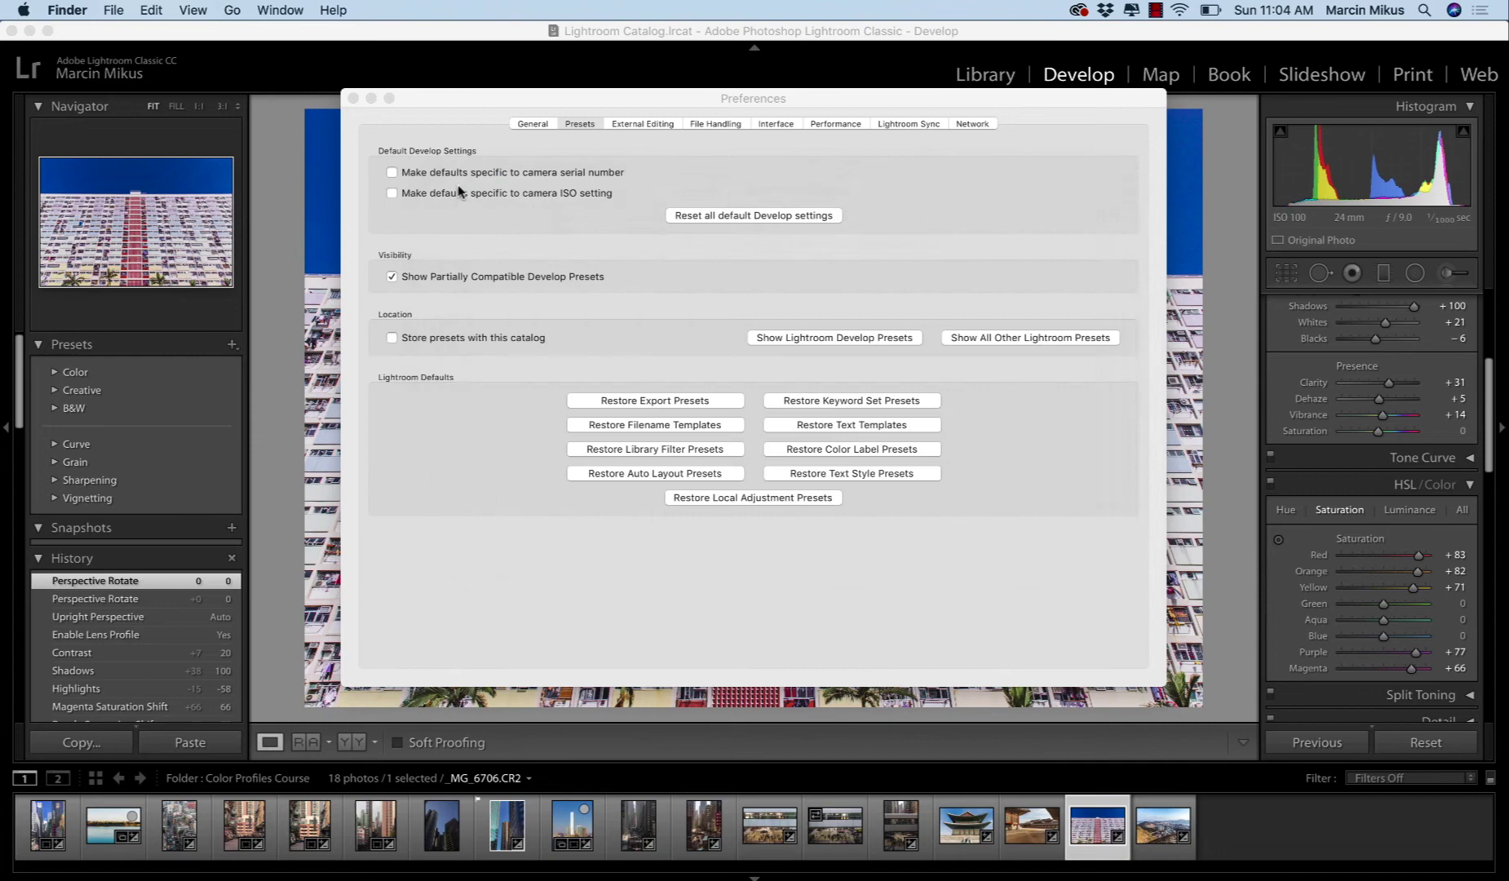
# Close Preferences and bring up the Profile Browser at the Lightroom Course Profiles (8) group
pyautogui.click(353, 98)
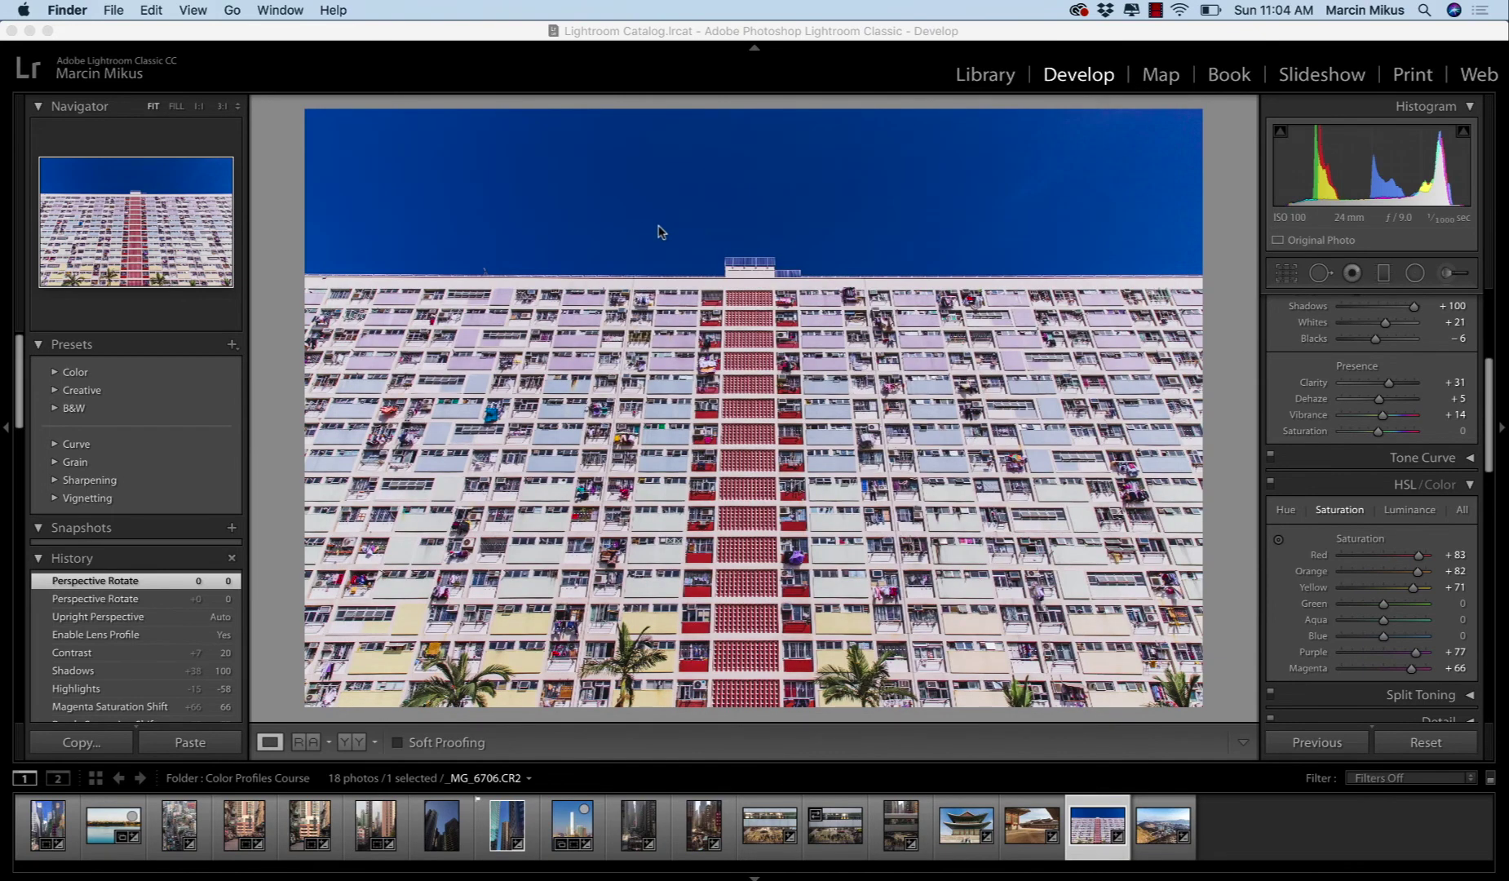
pyautogui.scroll(5, 1386, 383)
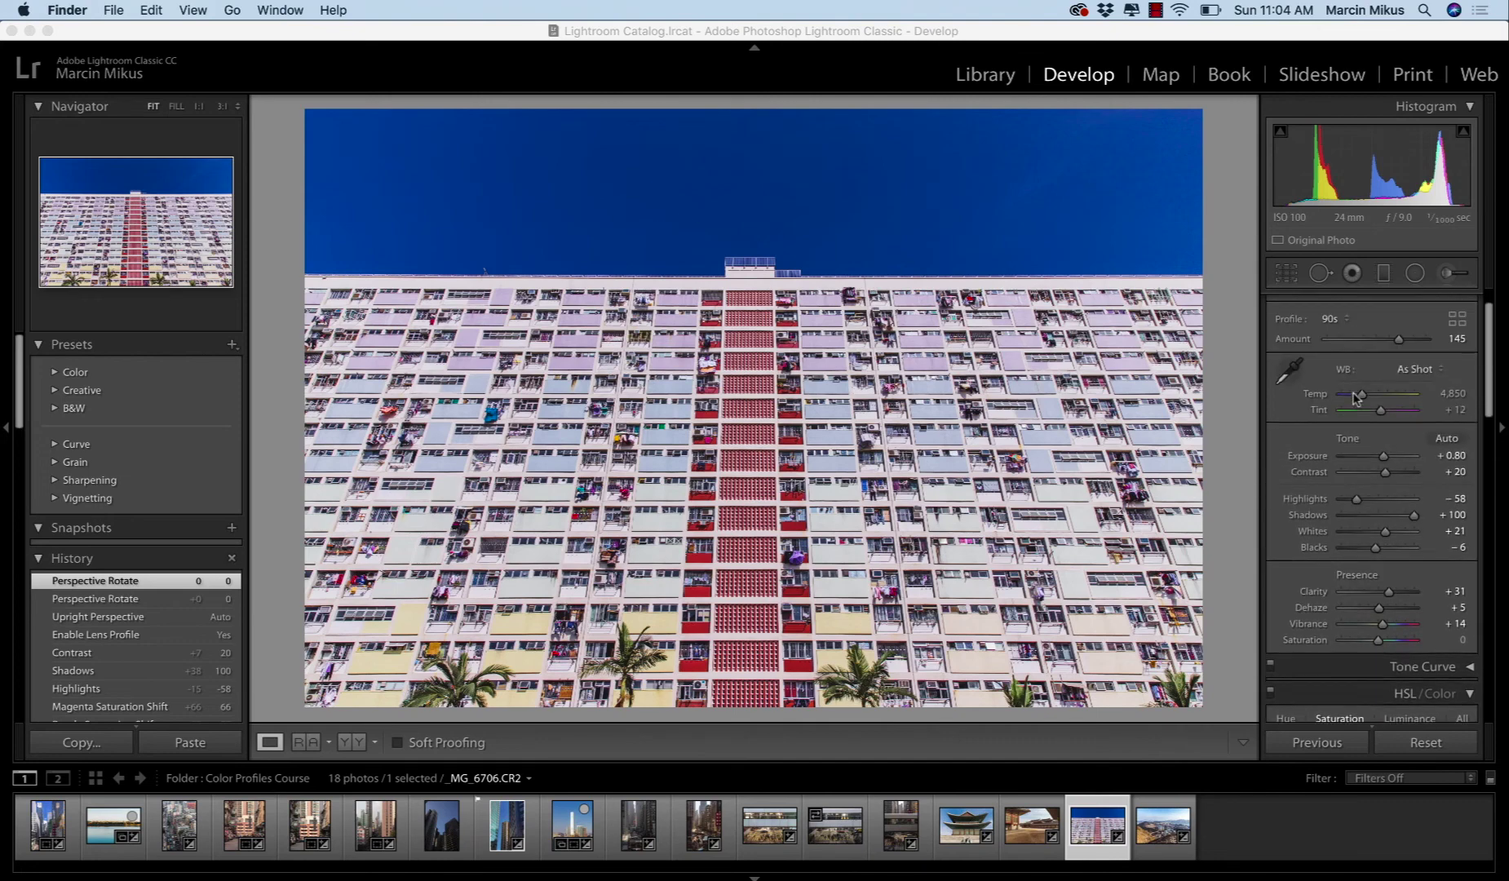
pyautogui.click(1457, 360)
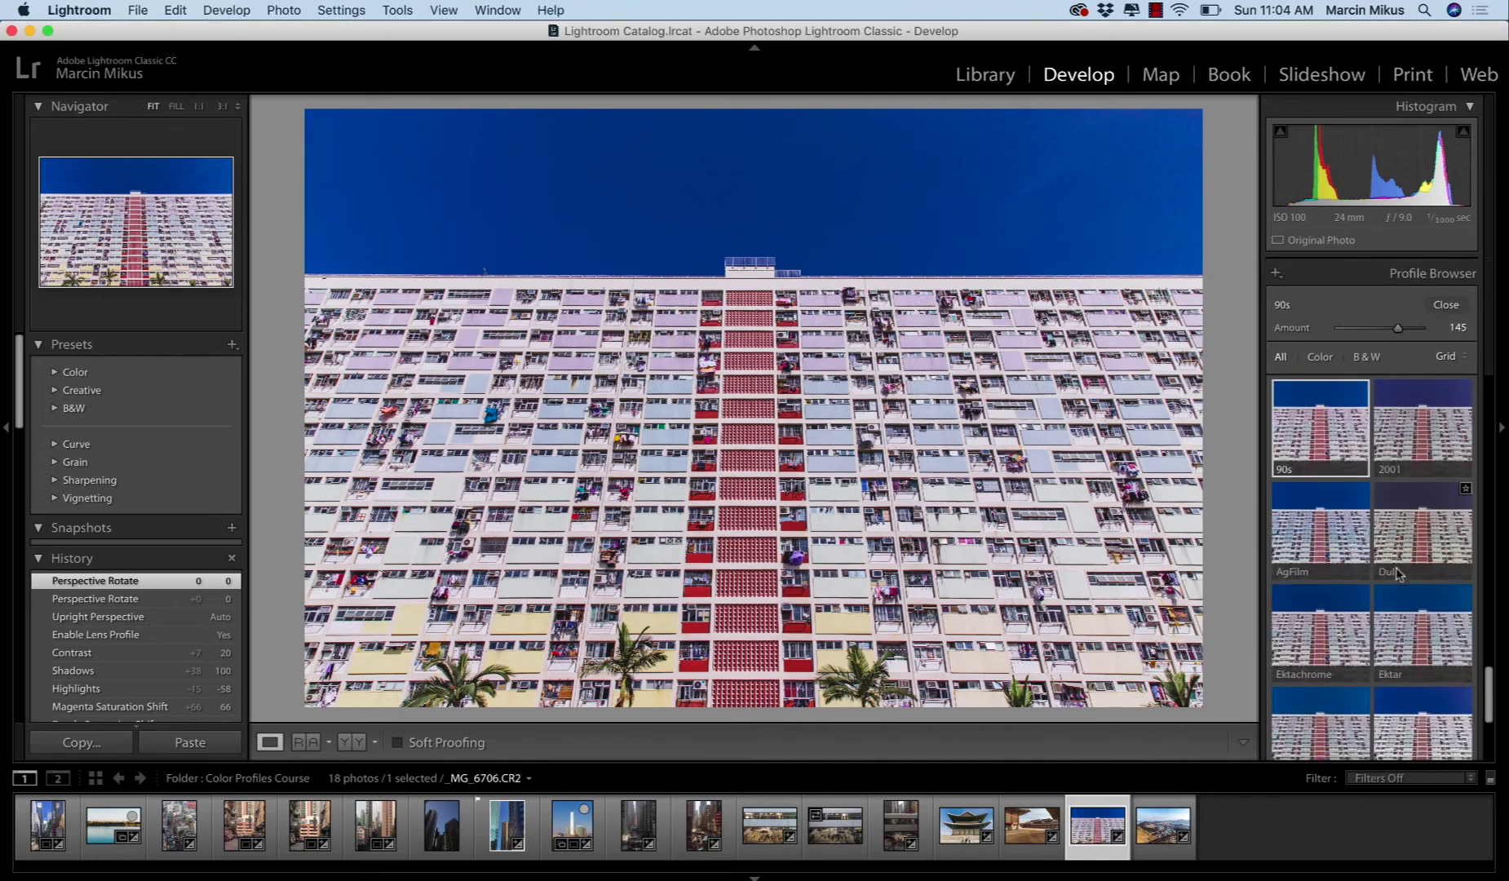
pyautogui.scroll(10, 1396, 569)
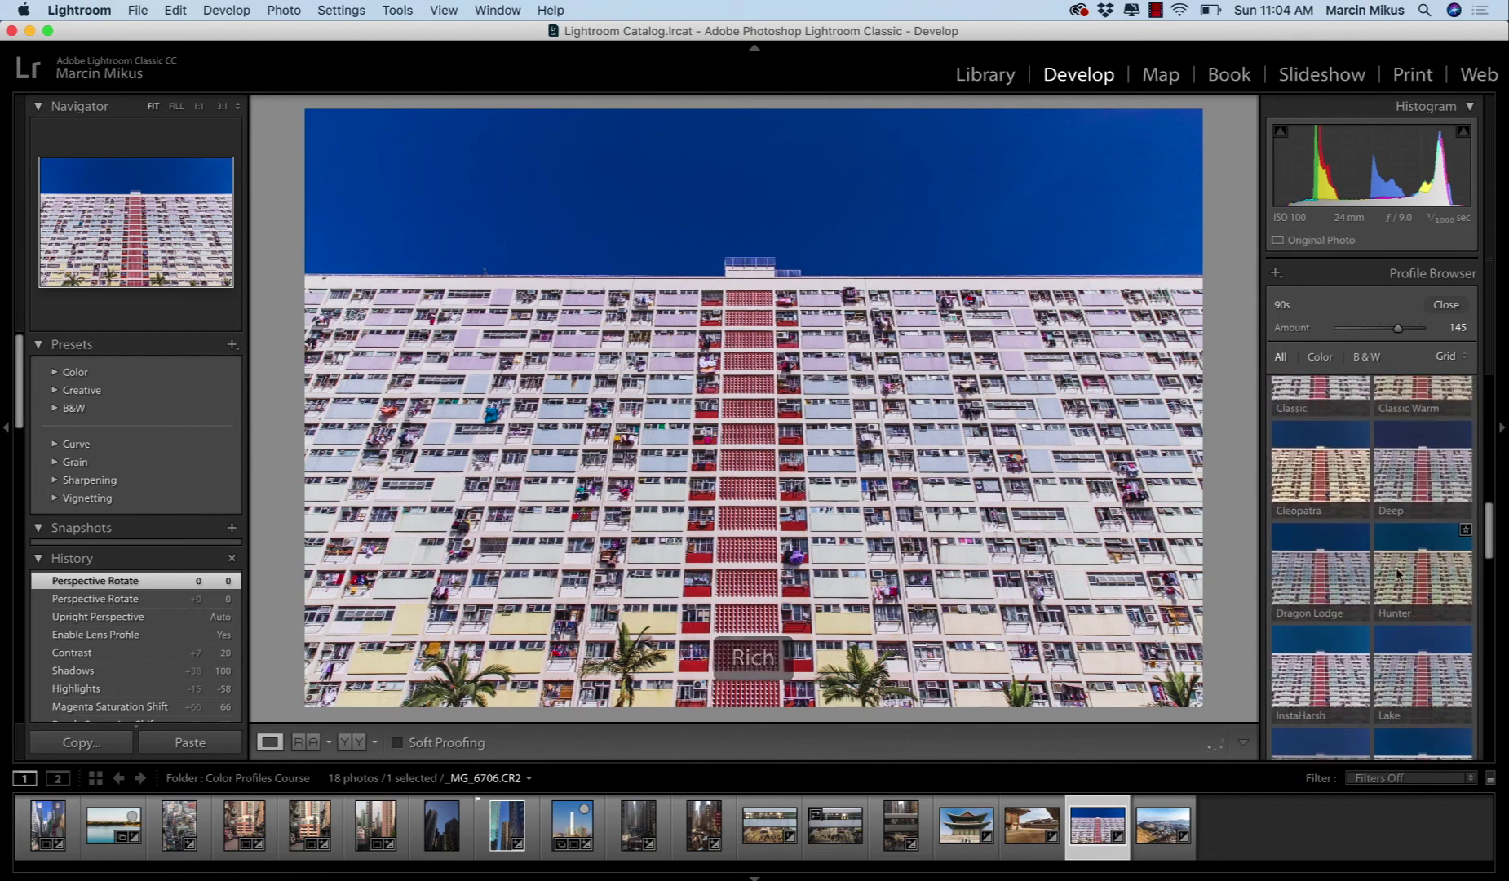
pyautogui.scroll(10, 1395, 573)
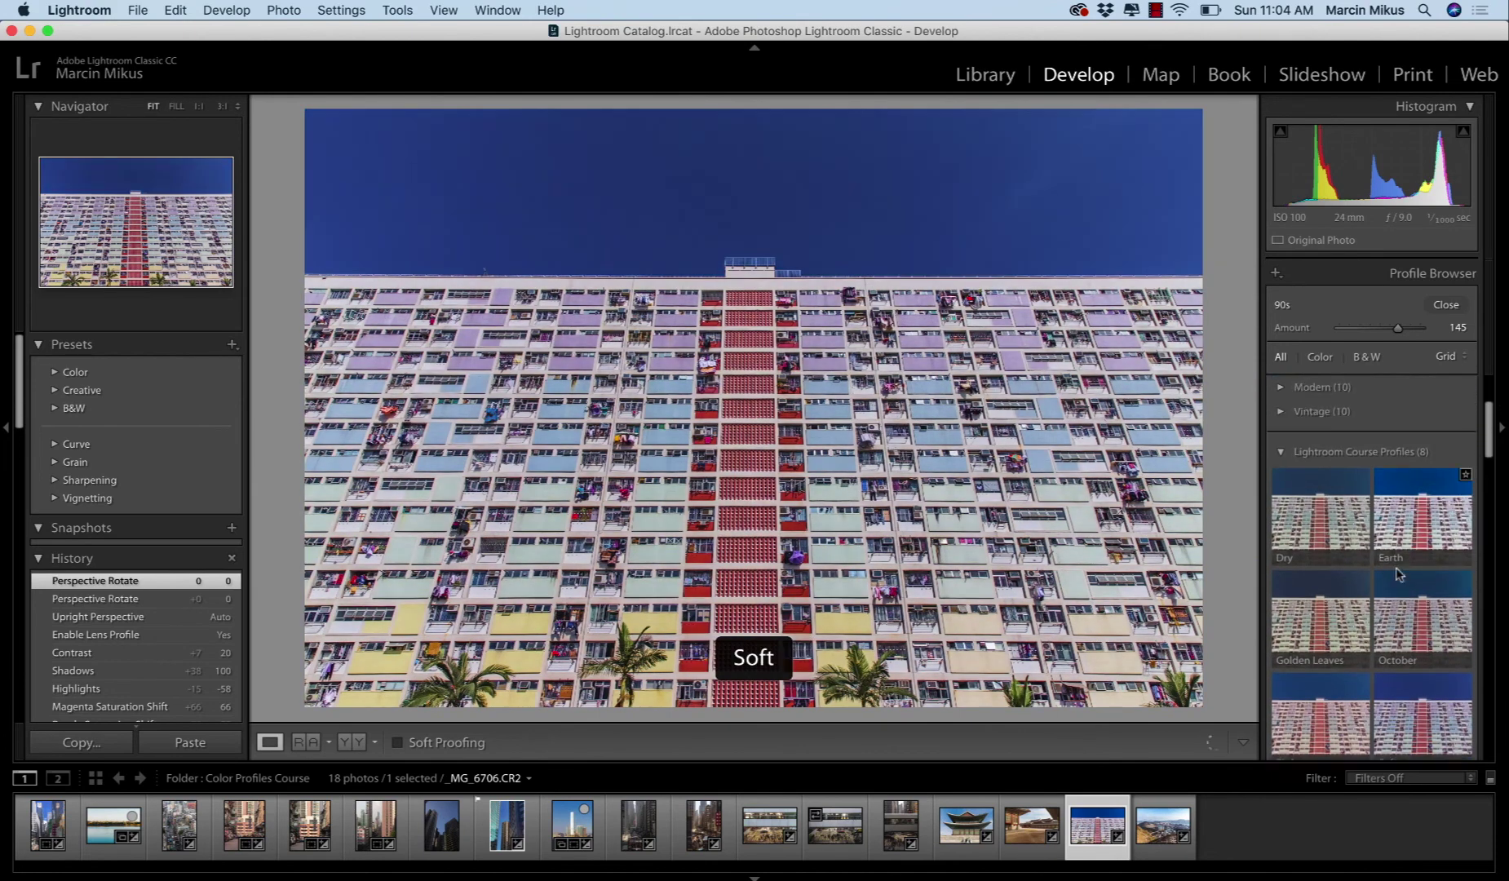
pyautogui.scroll(-2, 1395, 571)
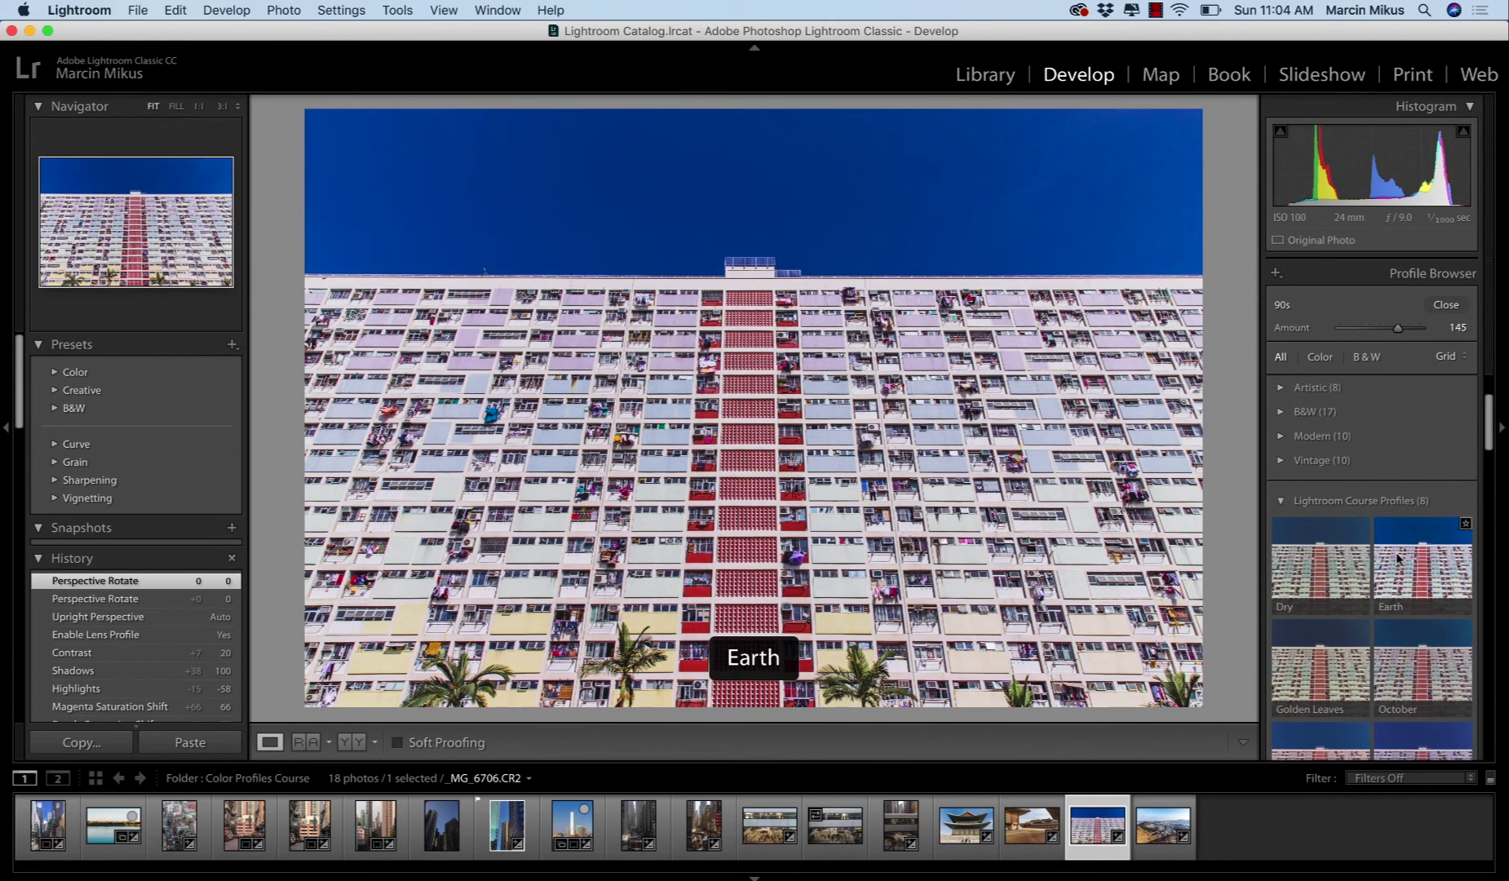